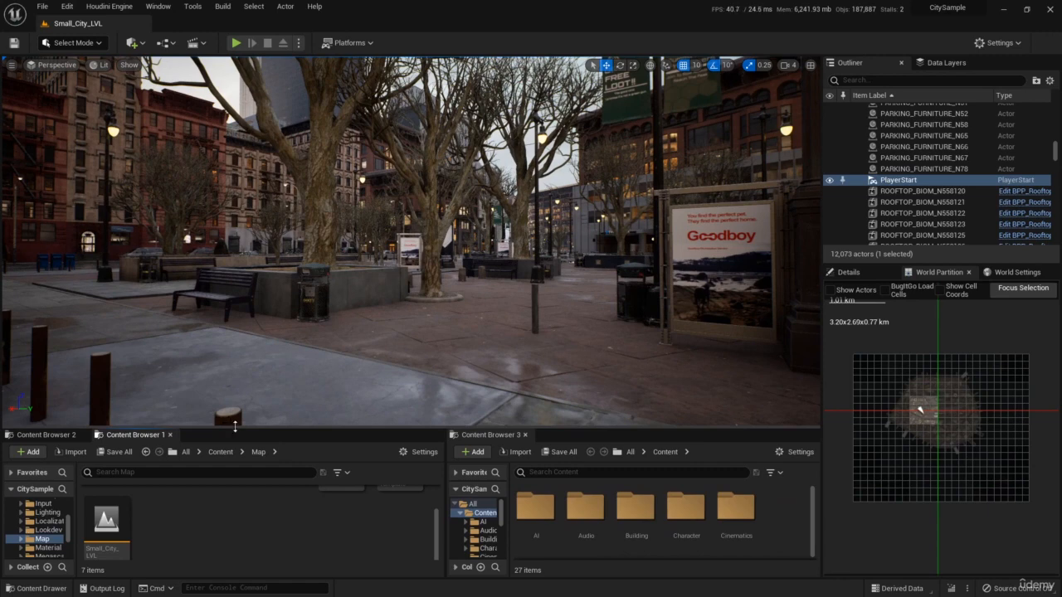
Step: Open the temporary content drawer to view the project's Content folder, and close it again
drag(238, 437, 244, 431)
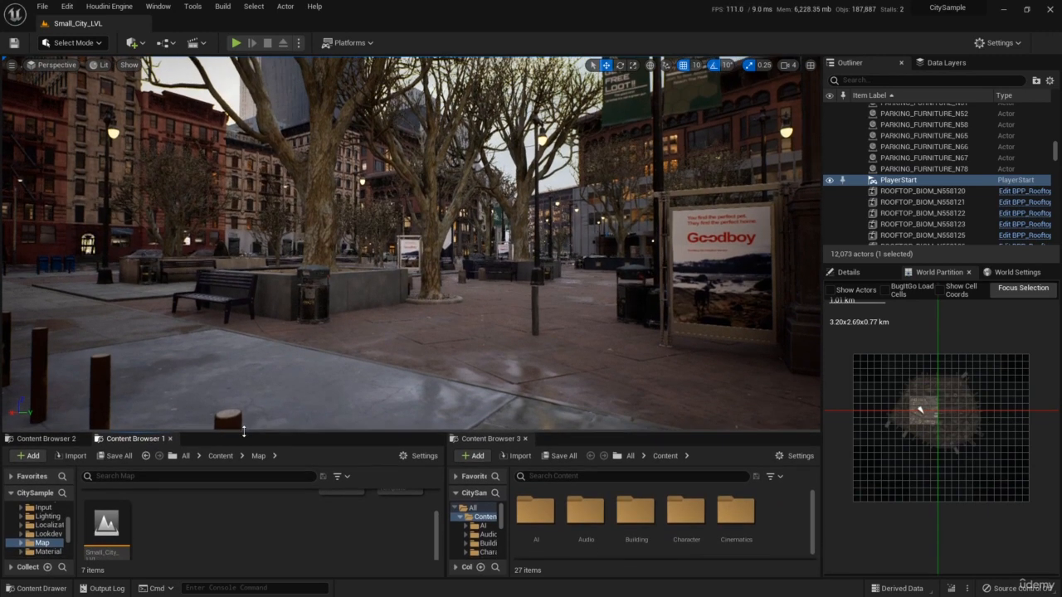
click(37, 588)
click(42, 589)
click(37, 588)
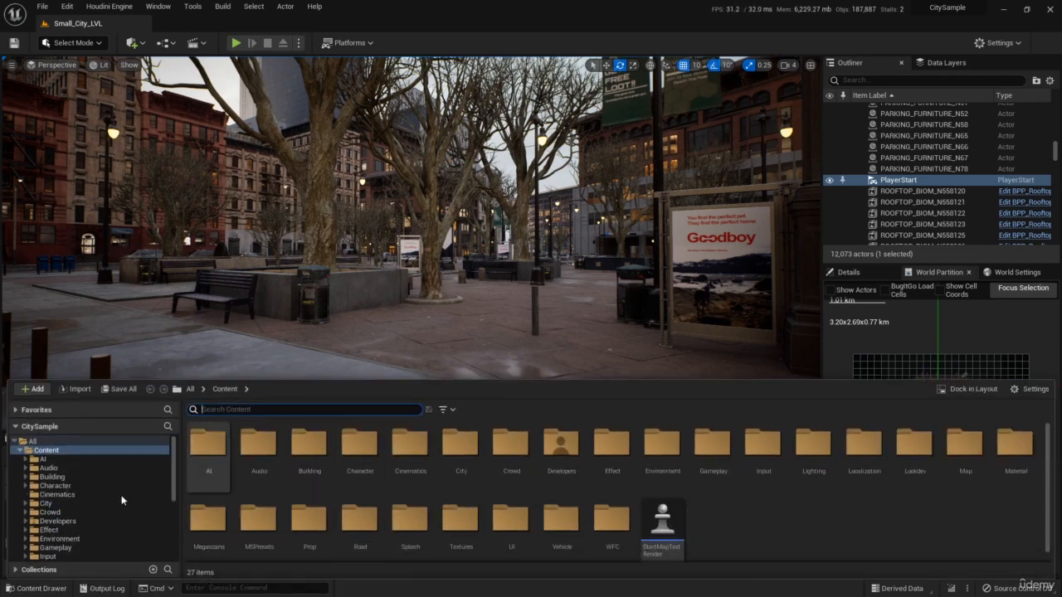
click(39, 588)
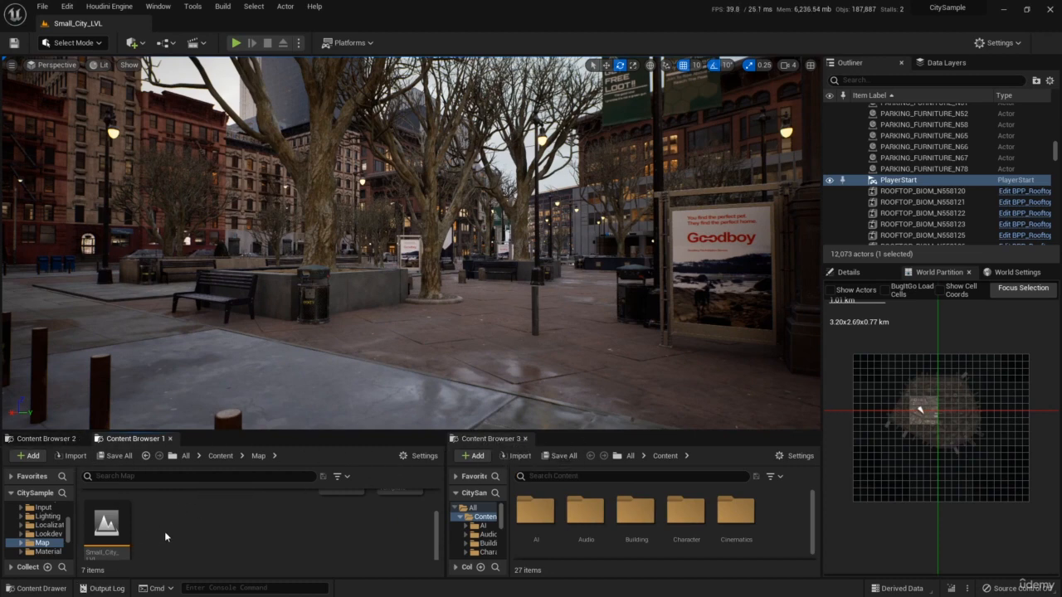
Step: View the contents of the Map folder in the content drawer and close the drawer
click(60, 588)
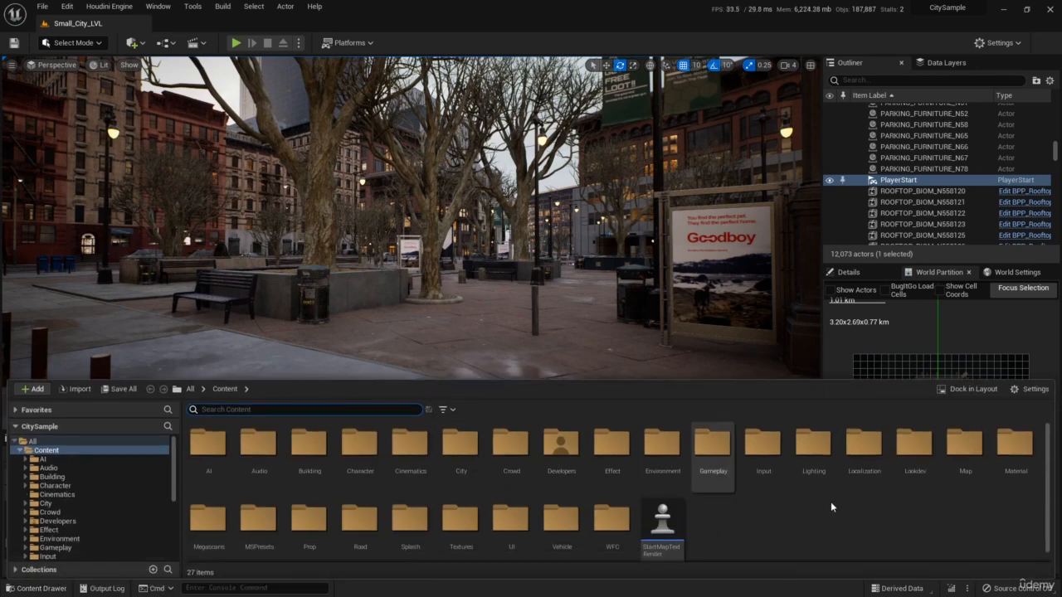
double_click(963, 445)
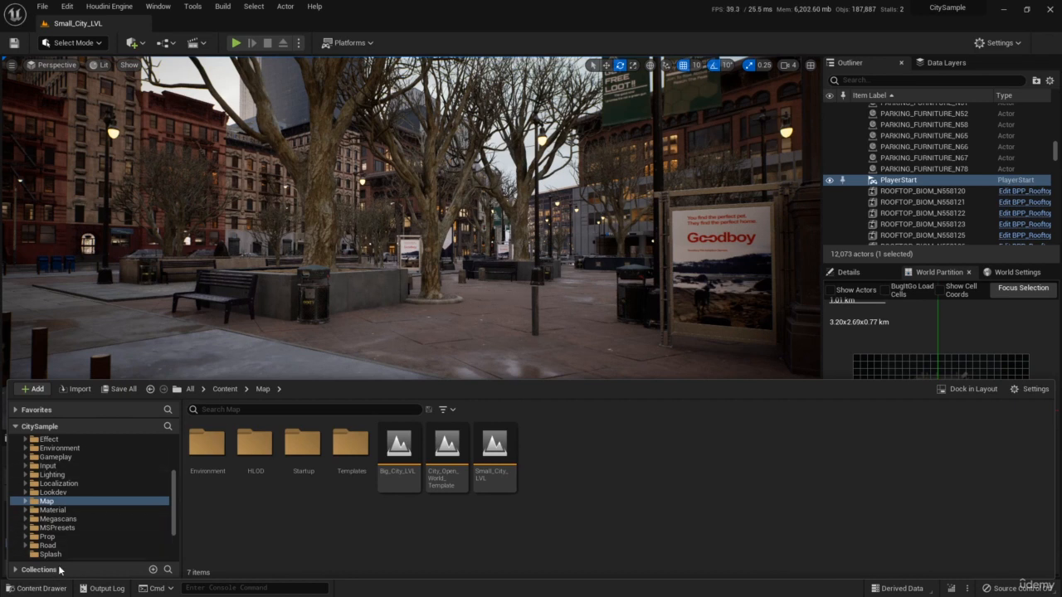
click(46, 590)
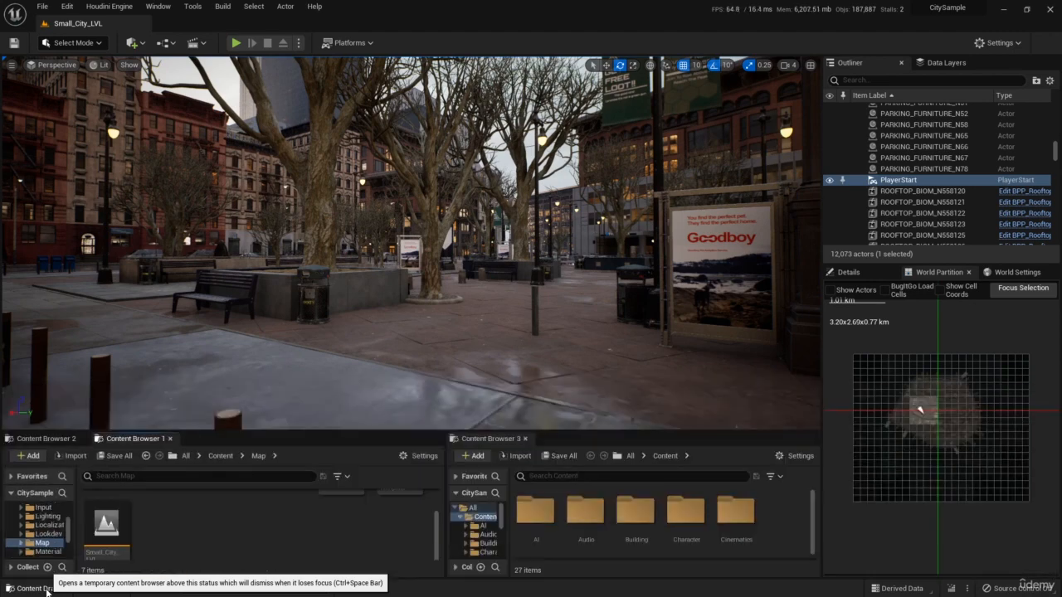
Step: Enlarge the docked content browser area and select the plaza's ground actor in the viewport
drag(250, 433, 250, 374)
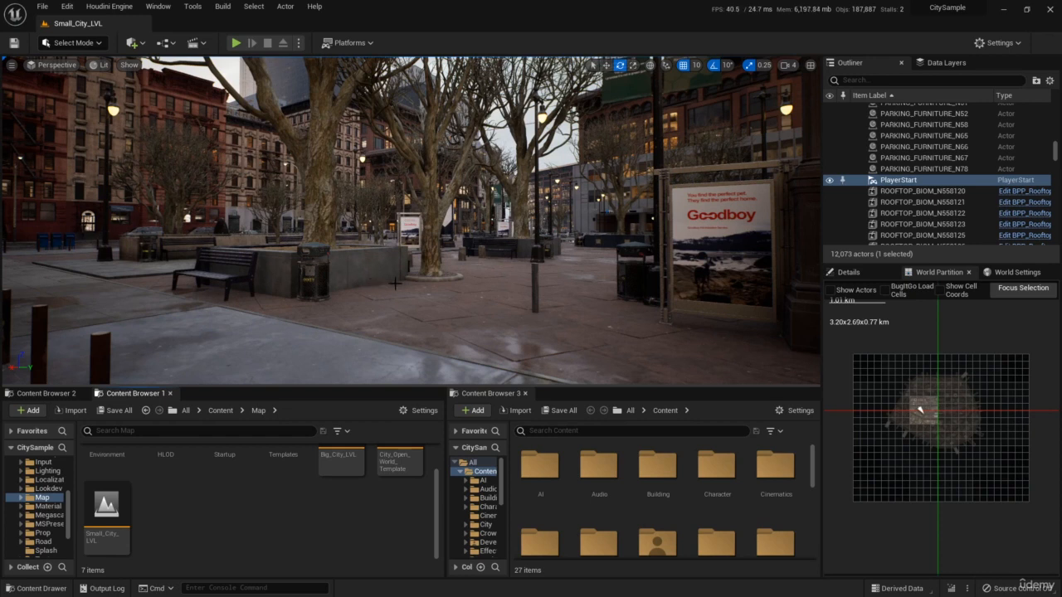
right_drag(420, 299, 481, 291)
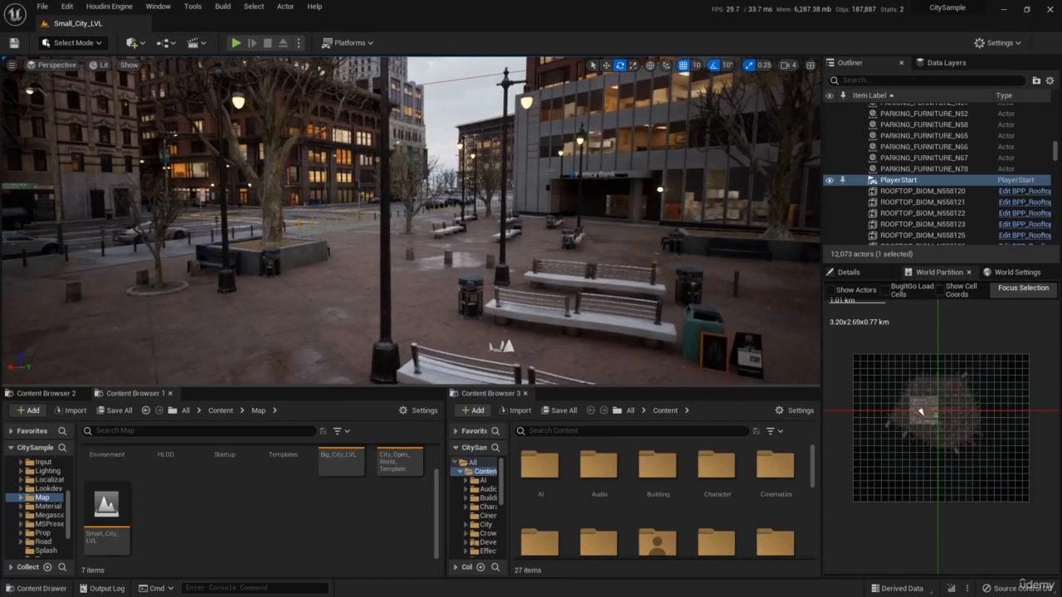
right_click(248, 165)
mouse_move(321, 211)
Step: View the plaza in the Unlit view mode and in Wireframe
click(100, 65)
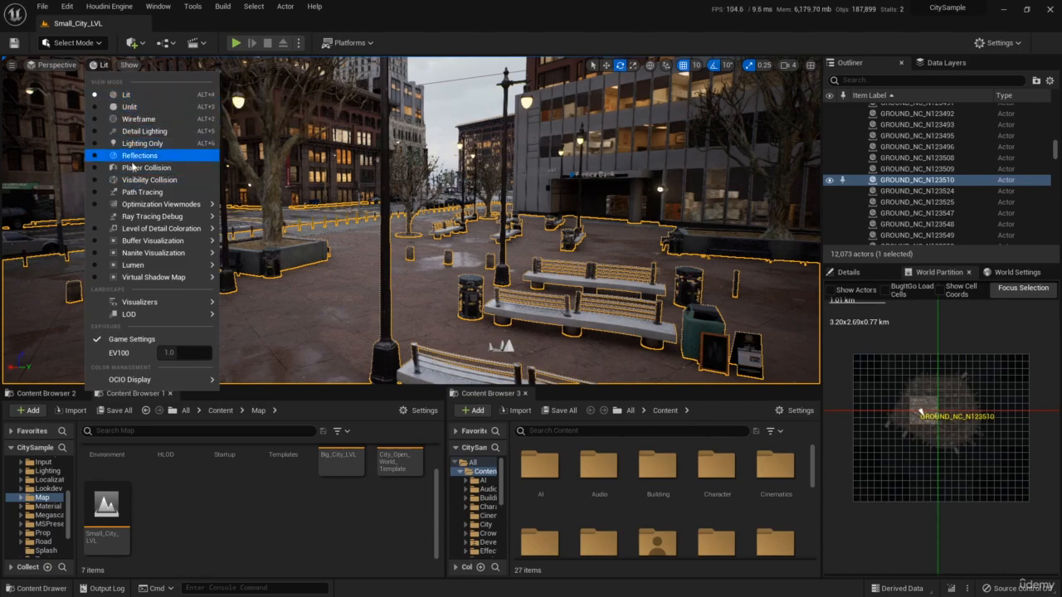
click(134, 113)
right_drag(398, 224, 580, 232)
click(108, 66)
click(137, 119)
click(106, 66)
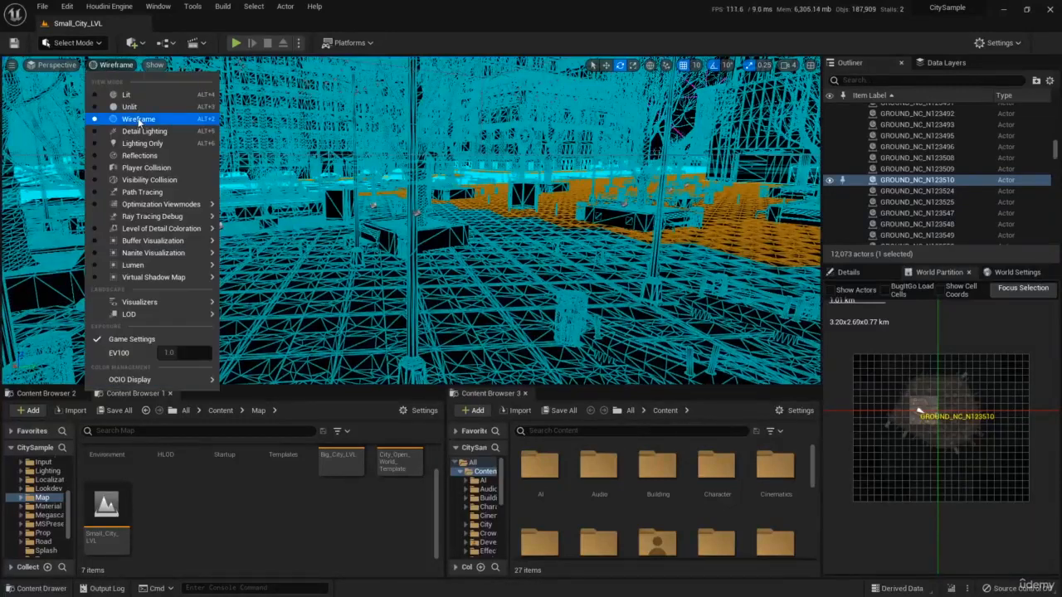
right_drag(392, 266, 407, 267)
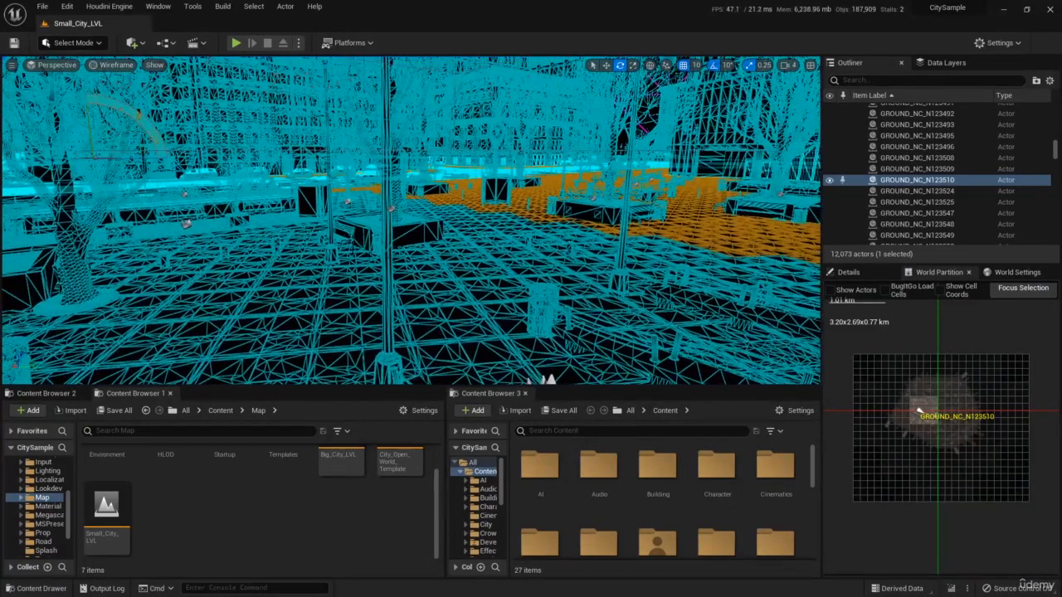
Step: Display the scene with Detail Lighting and with Lighting Only to inspect its untextured shading
click(102, 64)
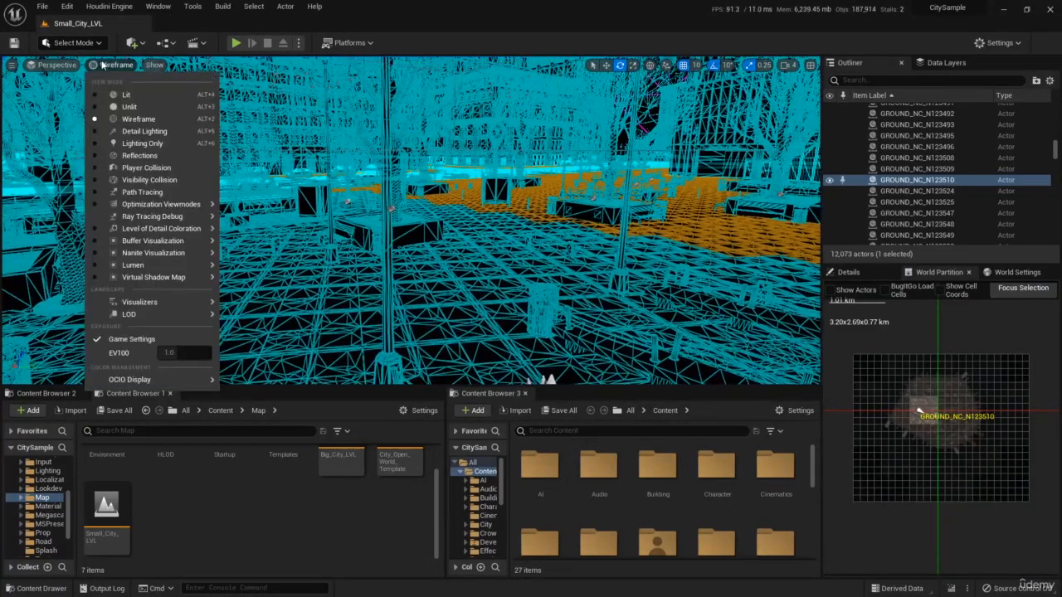
click(166, 143)
right_drag(167, 144, 170, 91)
click(129, 65)
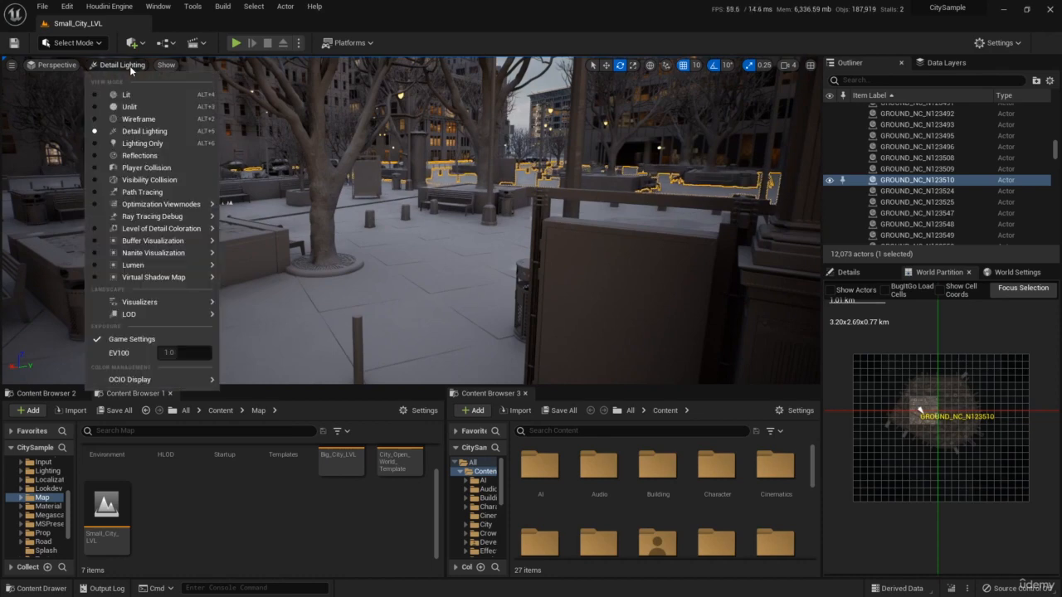
click(145, 145)
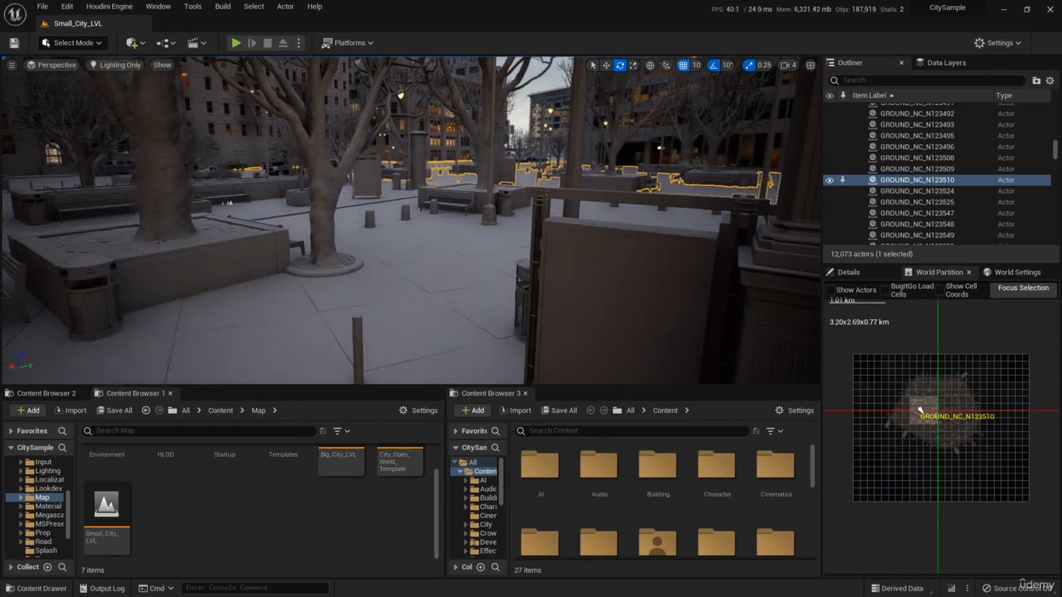
mouse_move(249, 166)
right_down()
mouse_move(207, 166)
mouse_move(241, 167)
right_up()
Step: Switch the viewport to the Reflections view mode and look around the plaza
click(129, 69)
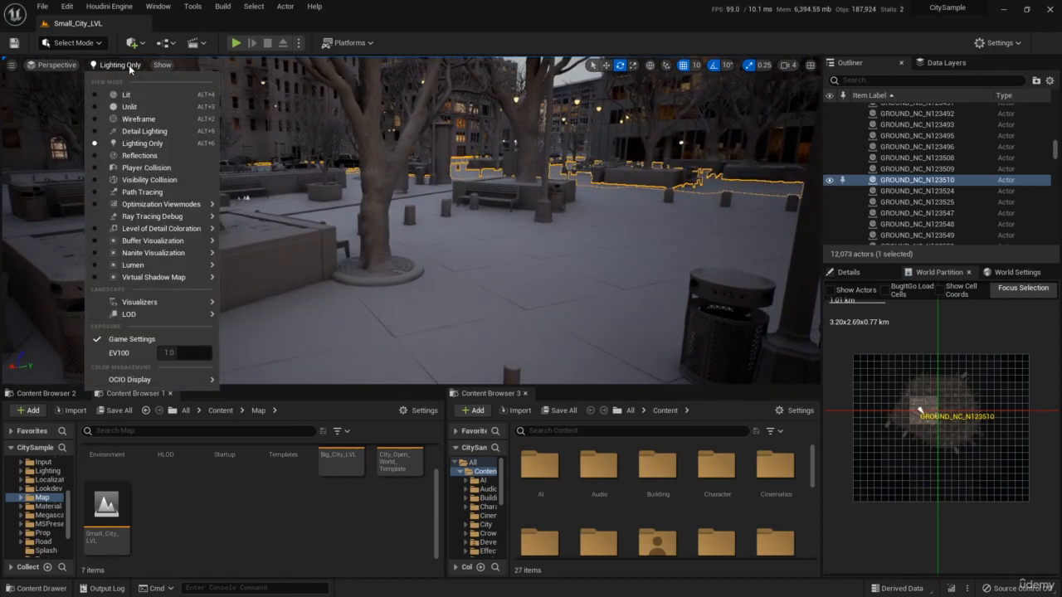
click(143, 158)
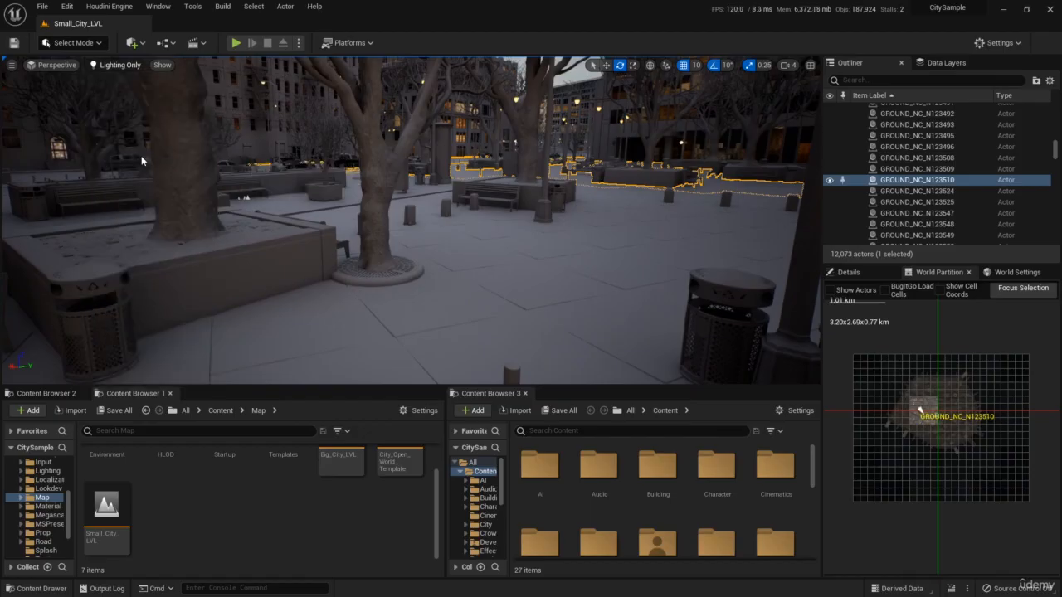
right_drag(143, 160, 217, 167)
Step: Inspect the scene's collision geometry in the Player Collision and Visibility Collision view modes
click(113, 65)
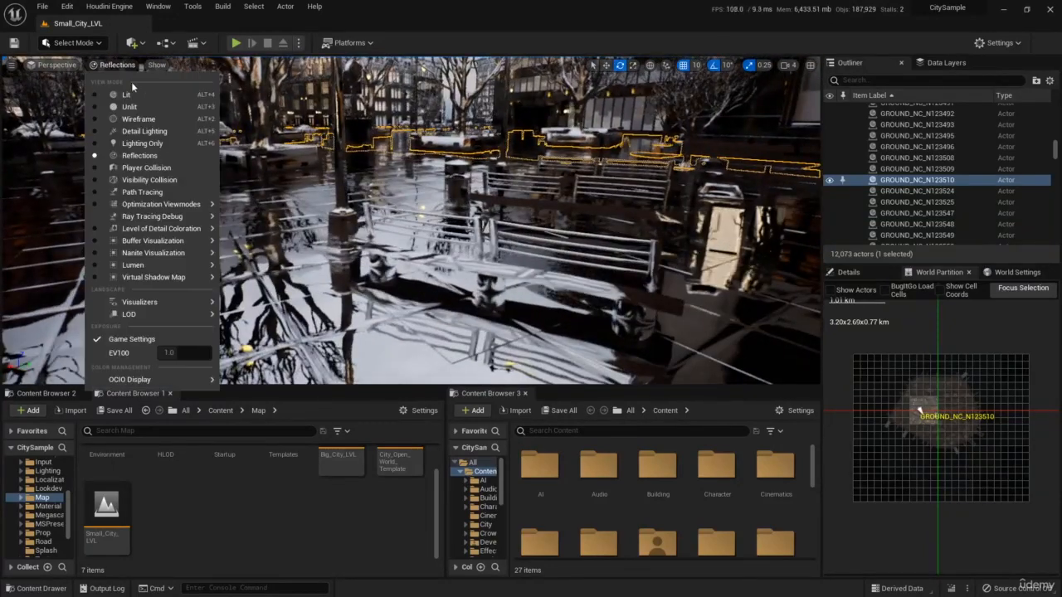
click(166, 169)
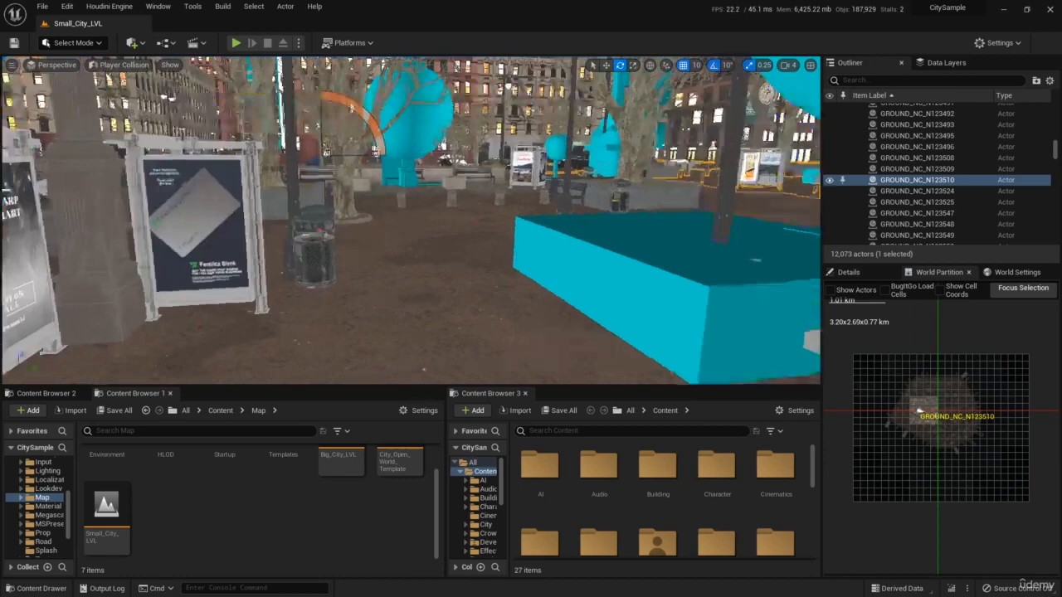
mouse_move(410, 220)
right_down()
mouse_move(195, 209)
mouse_move(465, 228)
mouse_move(406, 224)
right_up()
click(119, 65)
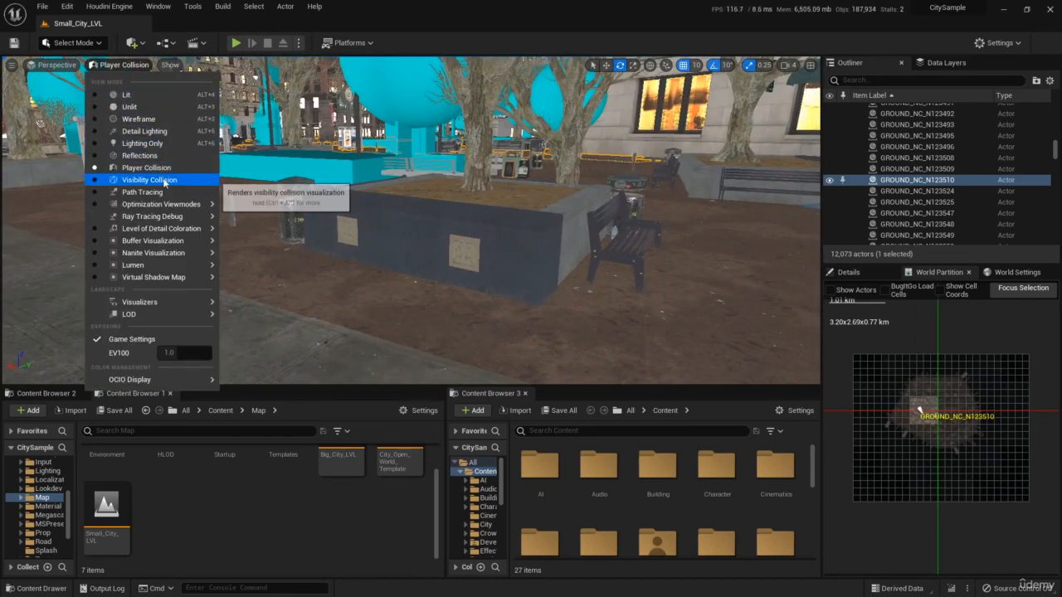
click(157, 179)
right_drag(407, 224, 324, 221)
Step: Display the Shader Complexity optimization view mode and examine the plaza's planters, trees, ground and buildings
click(123, 65)
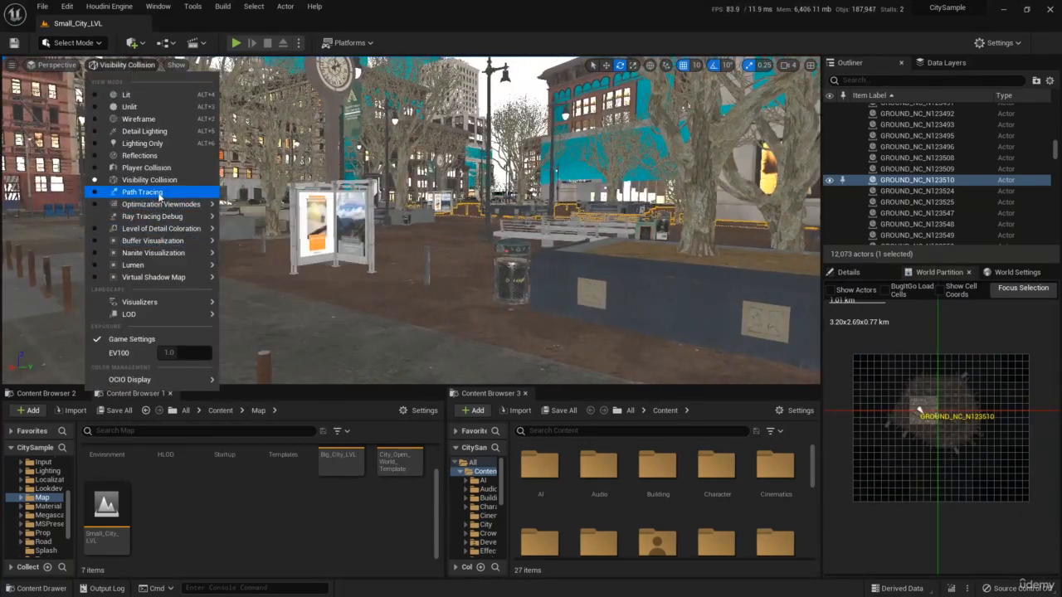
mouse_move(161, 228)
mouse_move(166, 207)
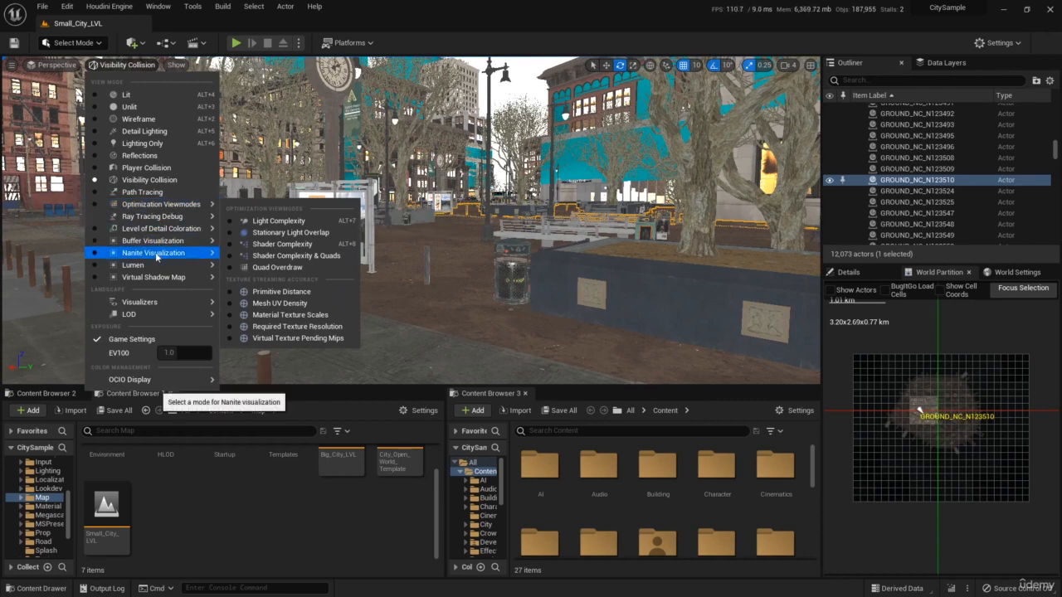
click(279, 245)
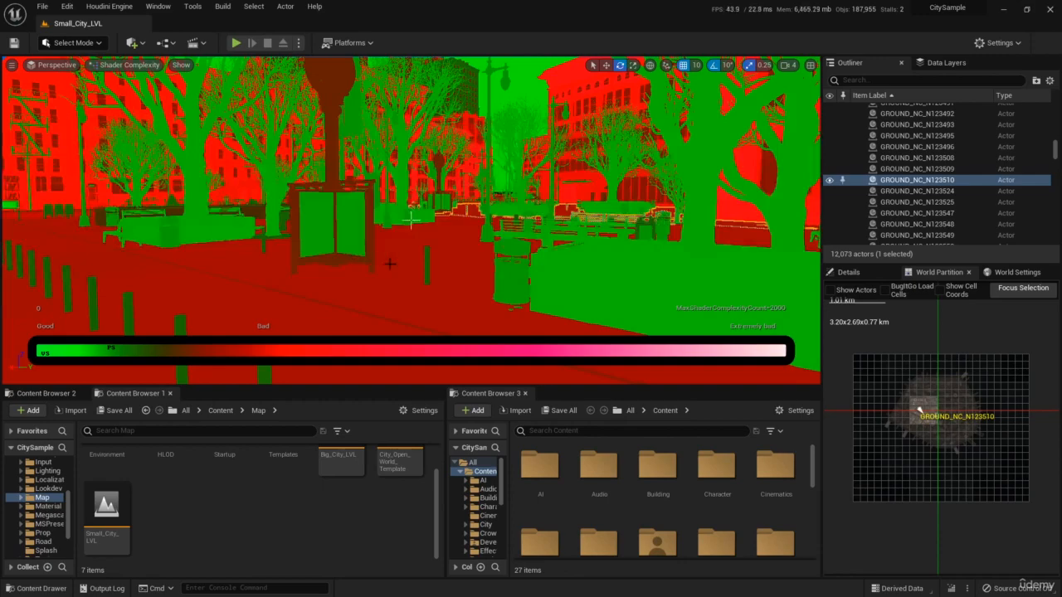
right_drag(390, 264, 436, 296)
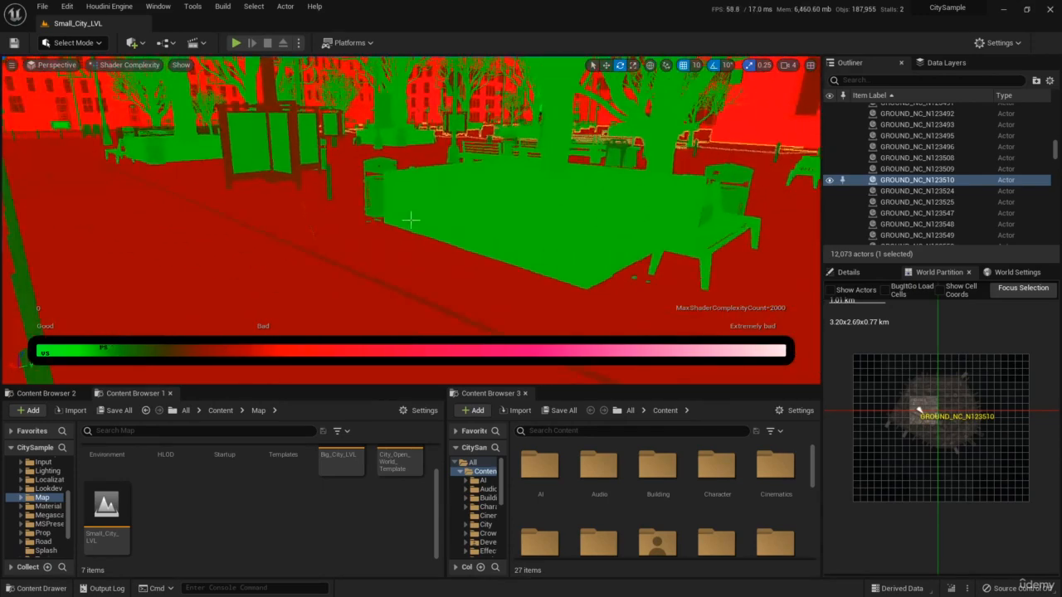
mouse_move(410, 220)
right_down()
mouse_move(365, 230)
mouse_move(413, 220)
right_up()
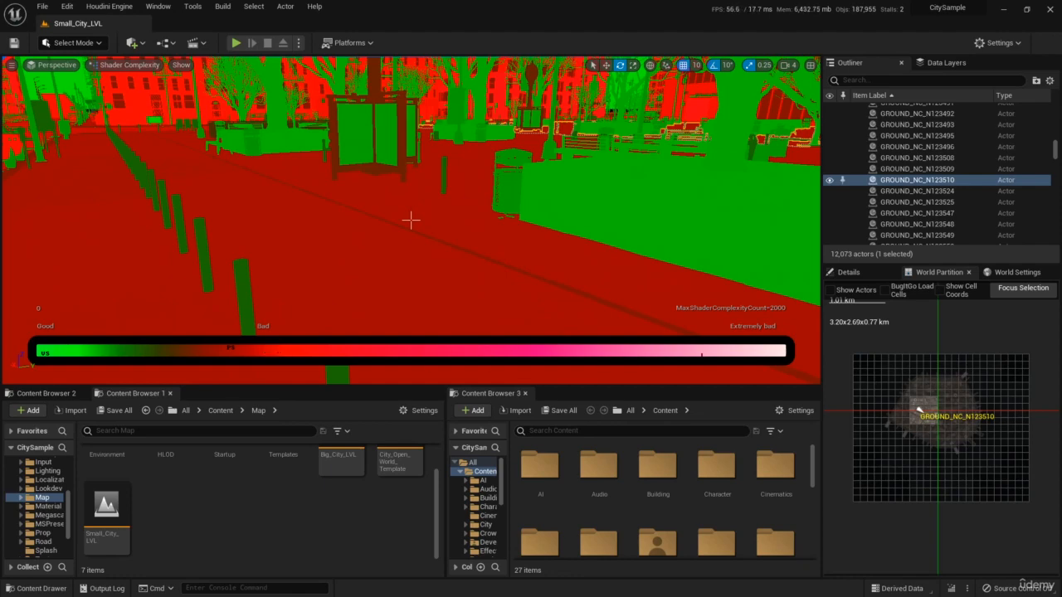
right_drag(410, 219, 411, 220)
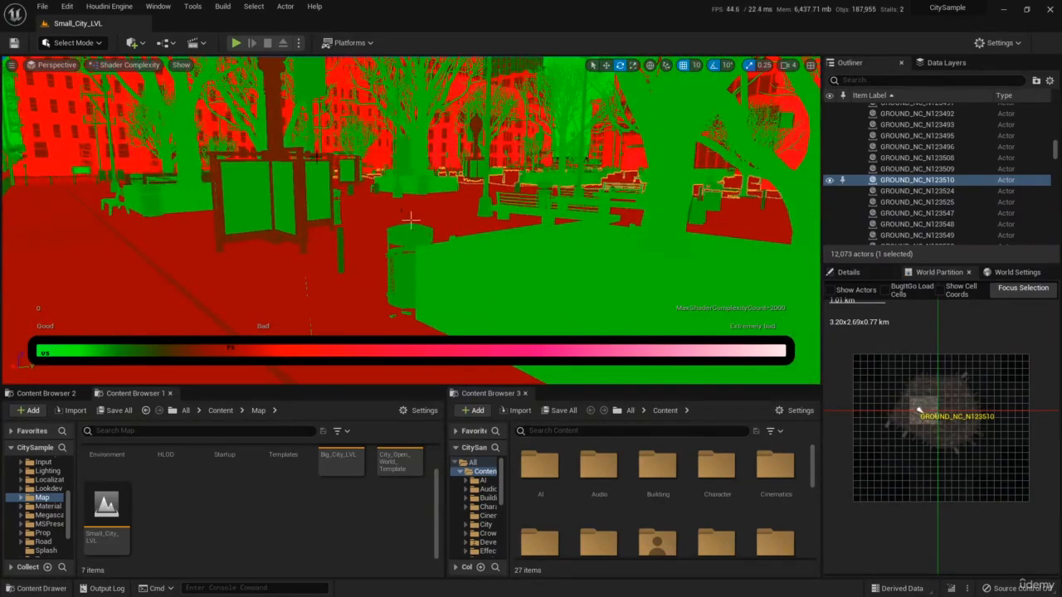
Step: Return the viewport to the Lit view mode
click(136, 66)
click(126, 95)
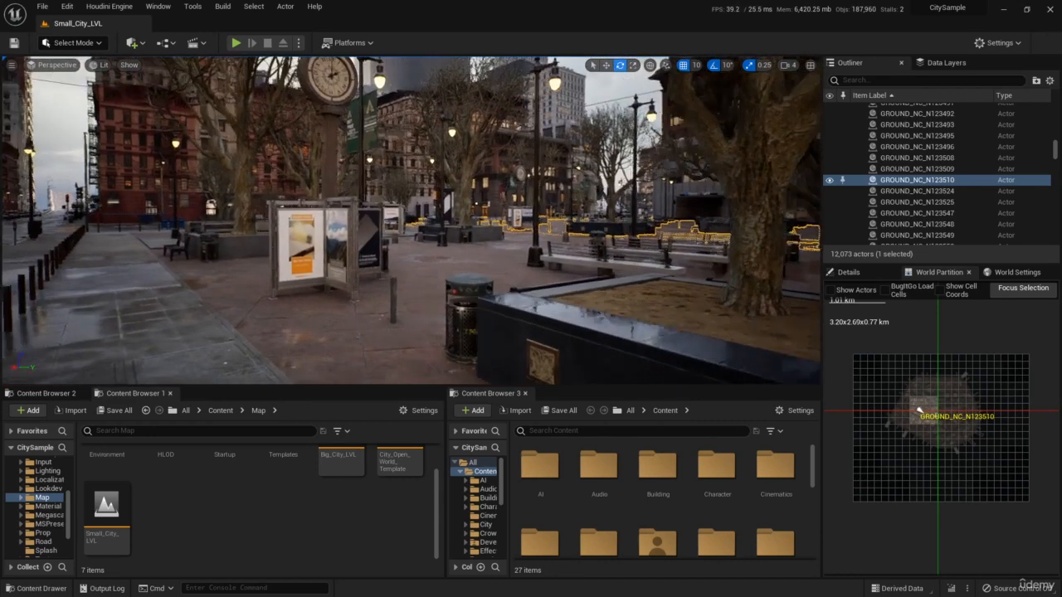
right_drag(411, 219, 411, 219)
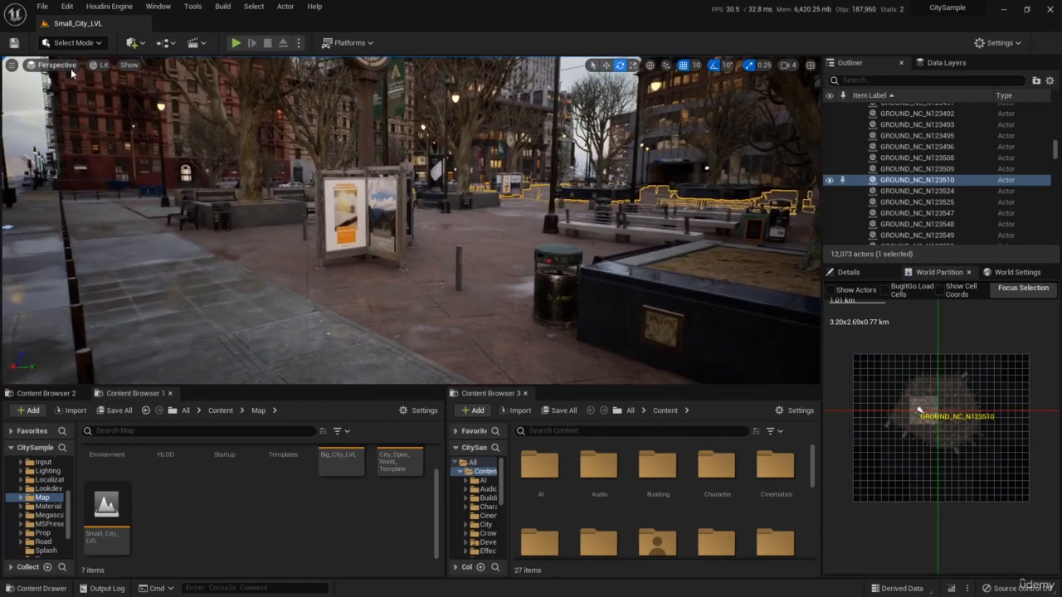
Step: Switch the viewport to the orthographic Top view and look at the available view modes there
click(57, 64)
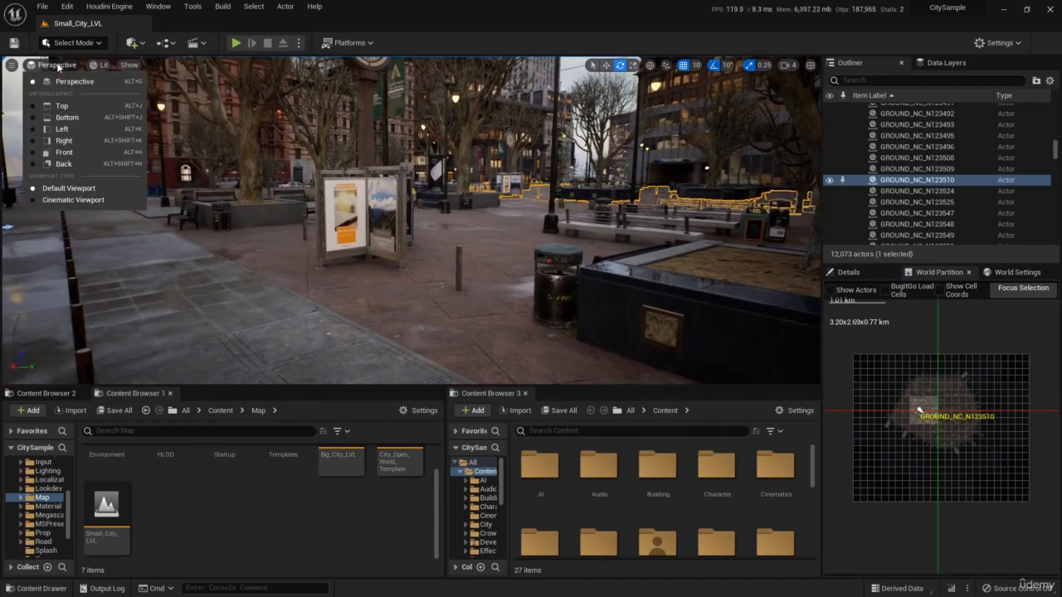
click(62, 106)
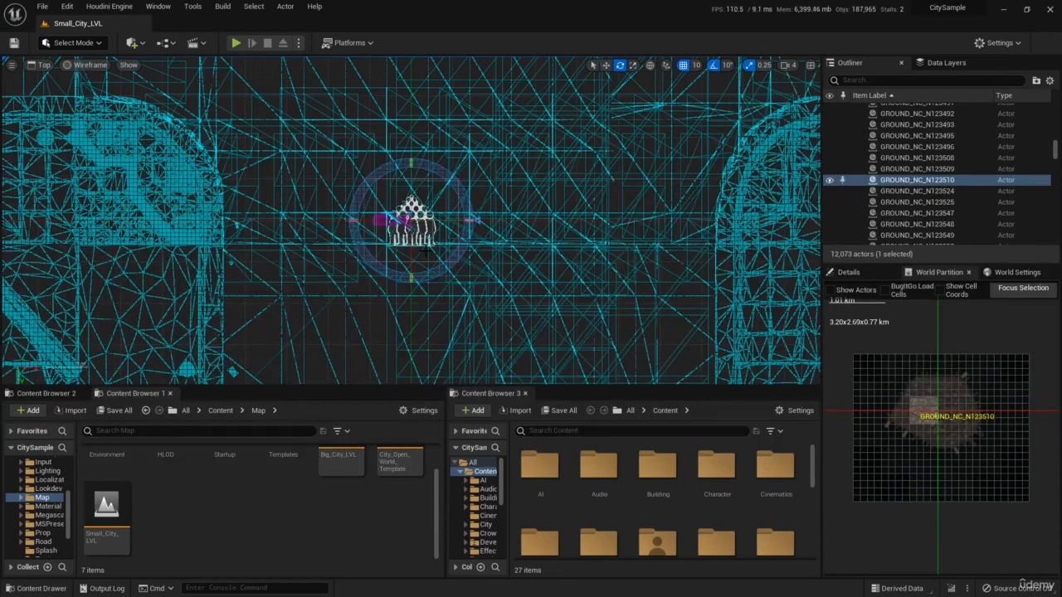
click(81, 66)
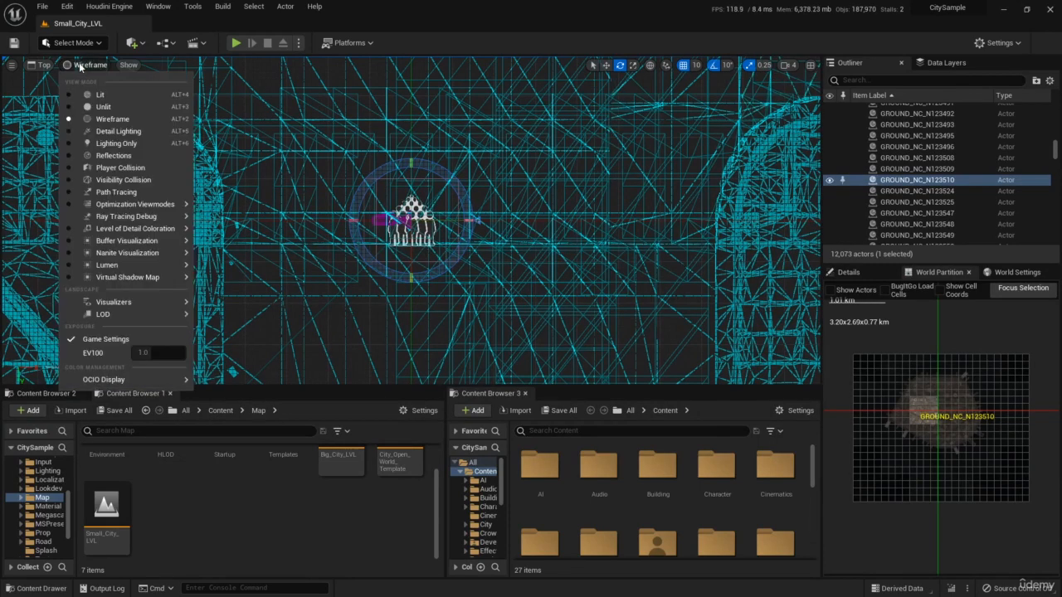
click(81, 65)
Step: Return the viewport to the Perspective view and move the camera through the plaza
click(39, 65)
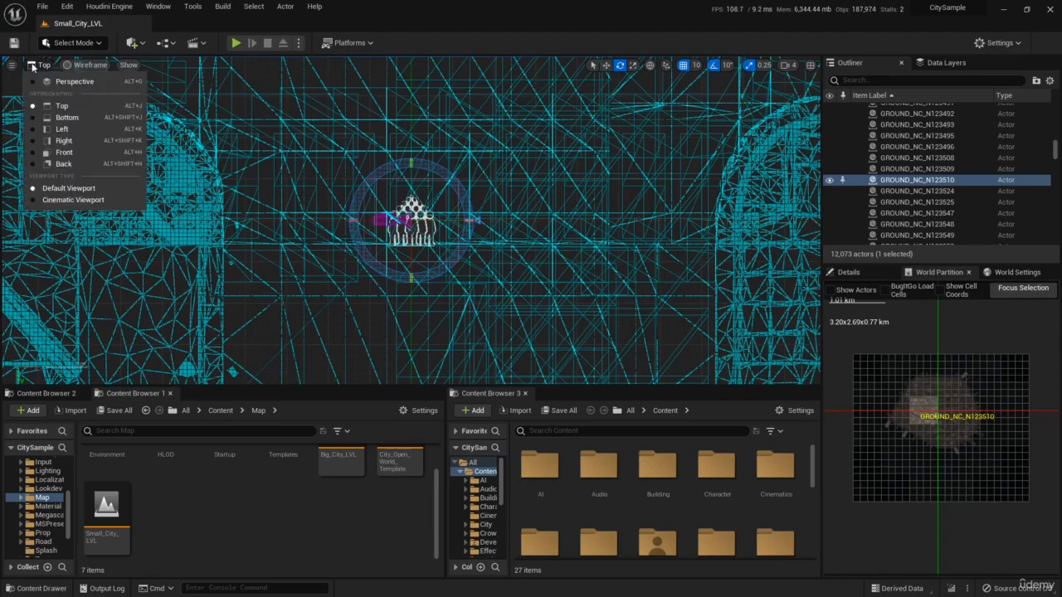
click(73, 81)
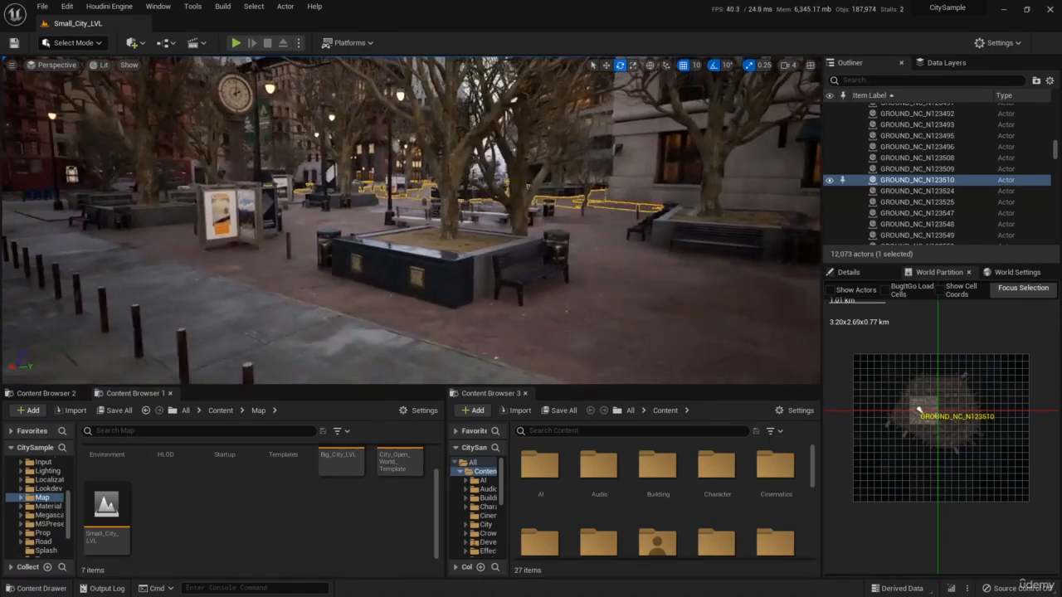
key(w)
right_drag(410, 219, 340, 211)
Step: Turn off the Fog show flag for the viewport
click(132, 65)
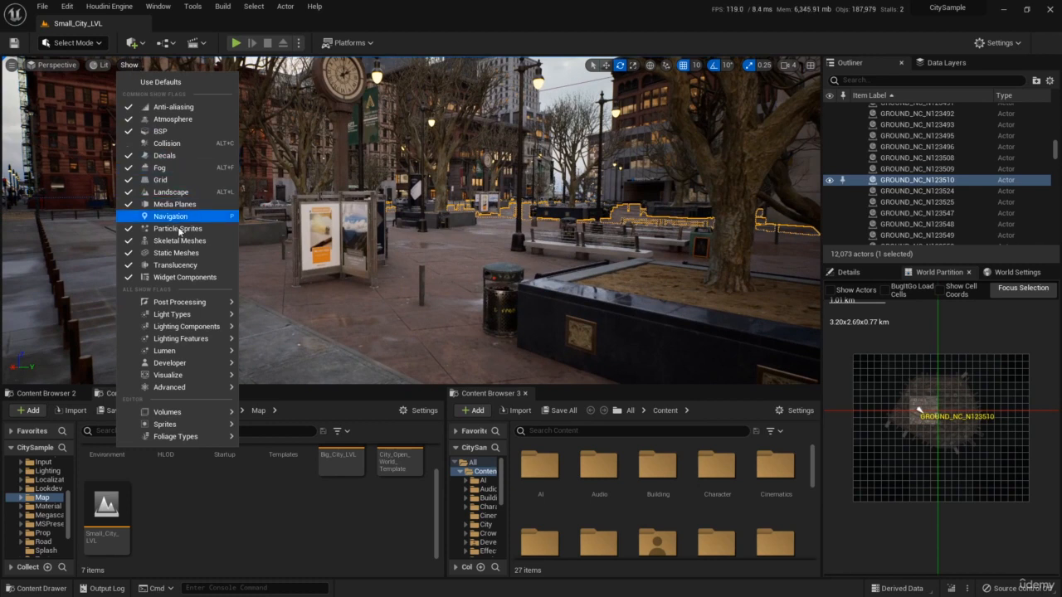
click(130, 170)
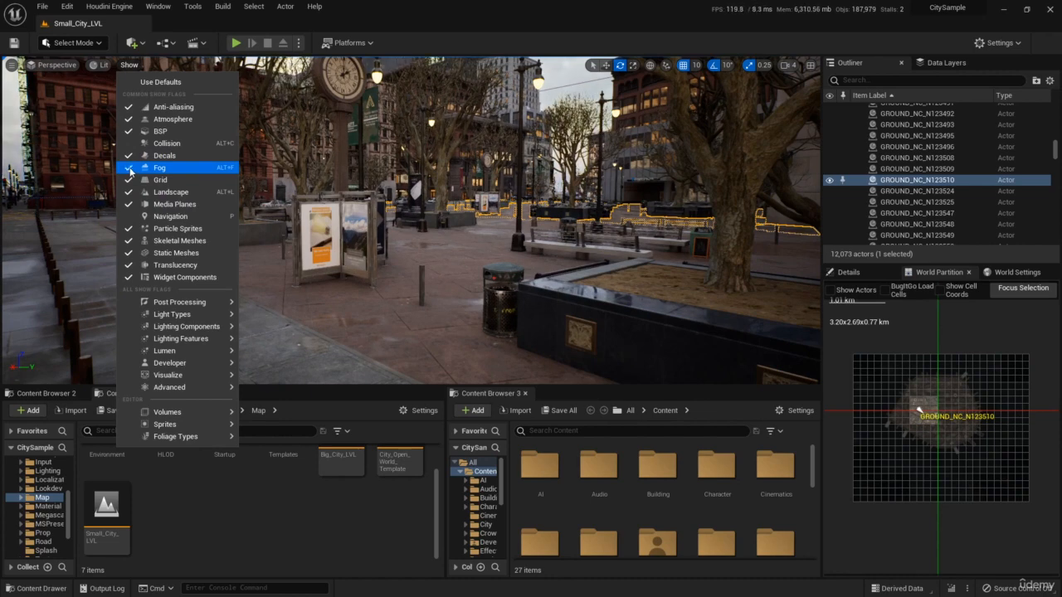
click(130, 172)
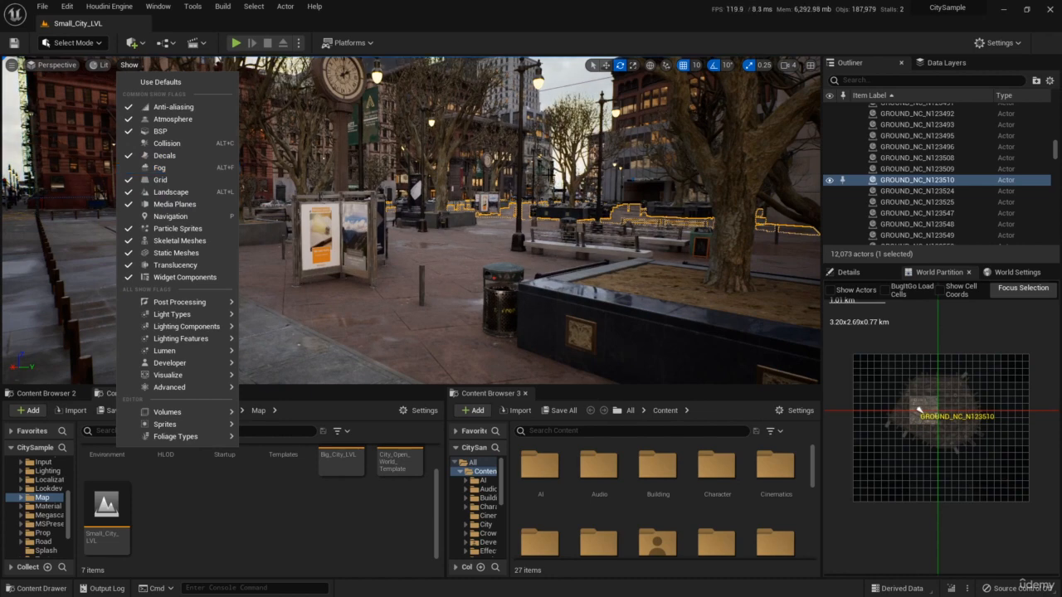
Step: Turn the Fog show flag back on and look at the viewport's view modes
click(166, 168)
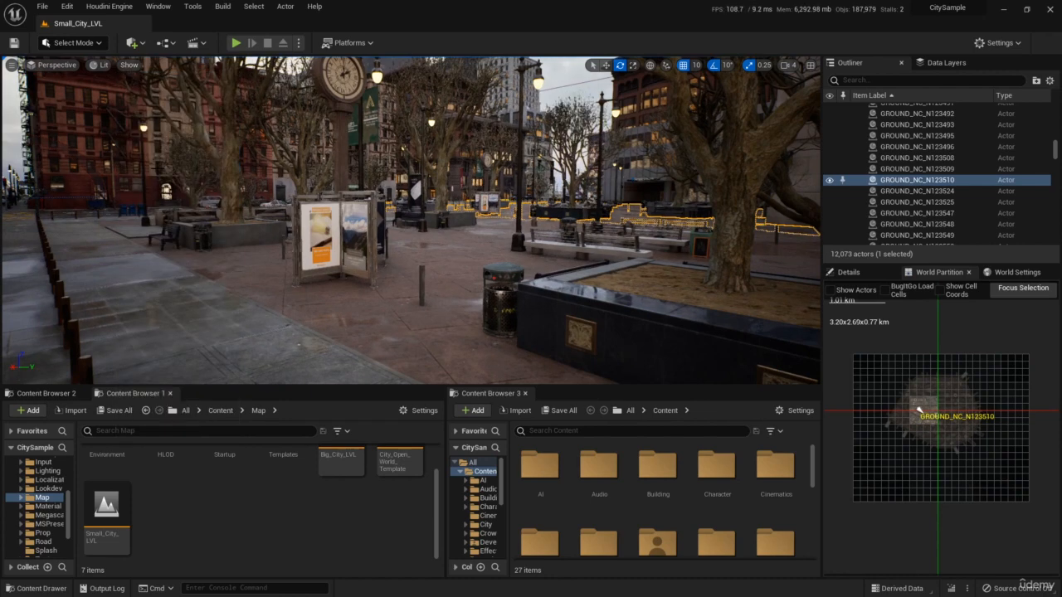
click(102, 65)
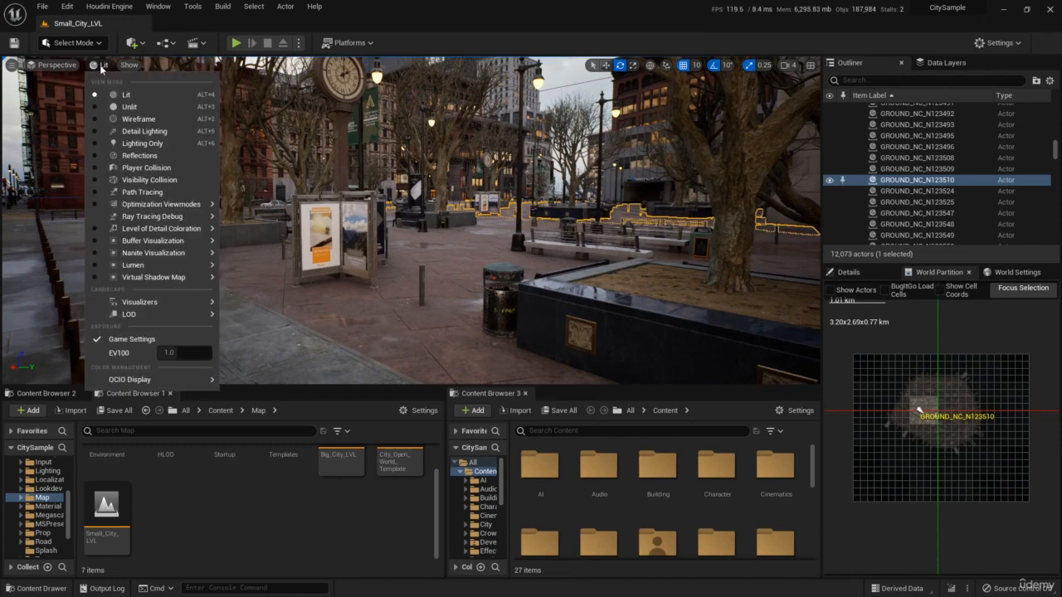
Step: Turn the Skeletal Meshes show flag off, then turn it back on
click(124, 66)
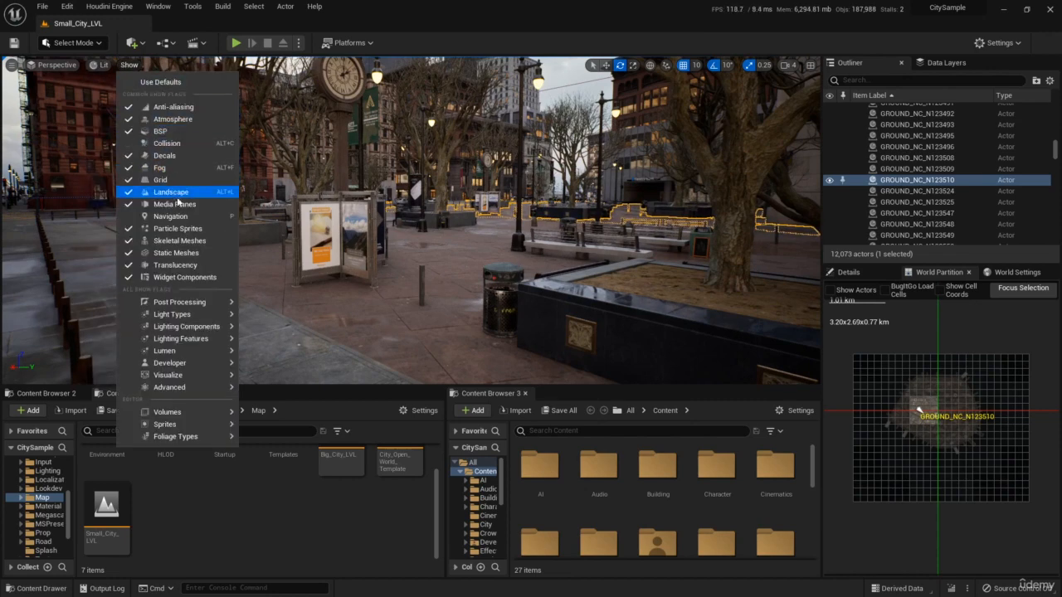
click(166, 241)
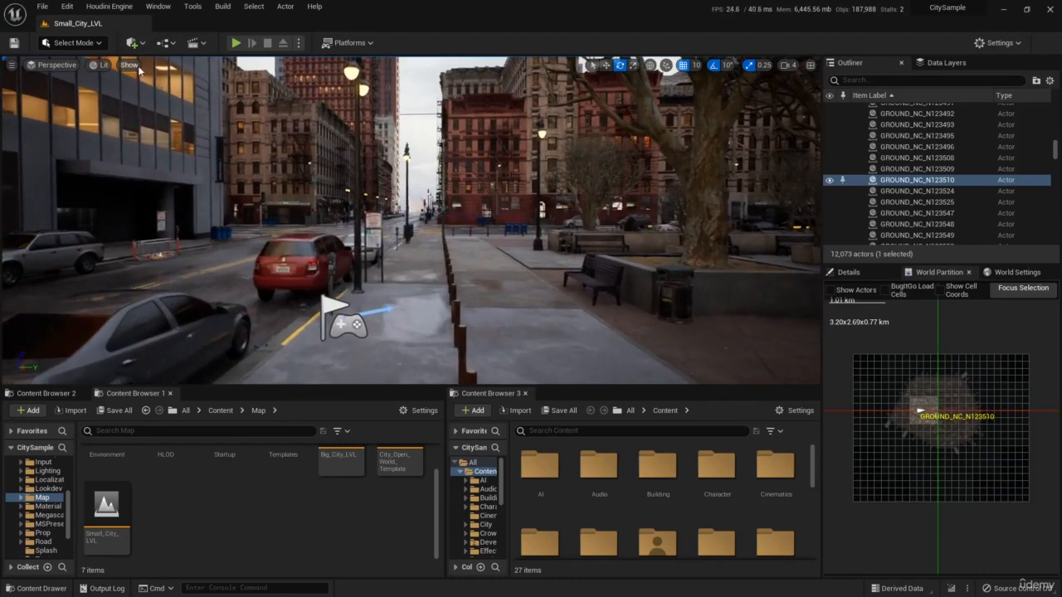
click(129, 64)
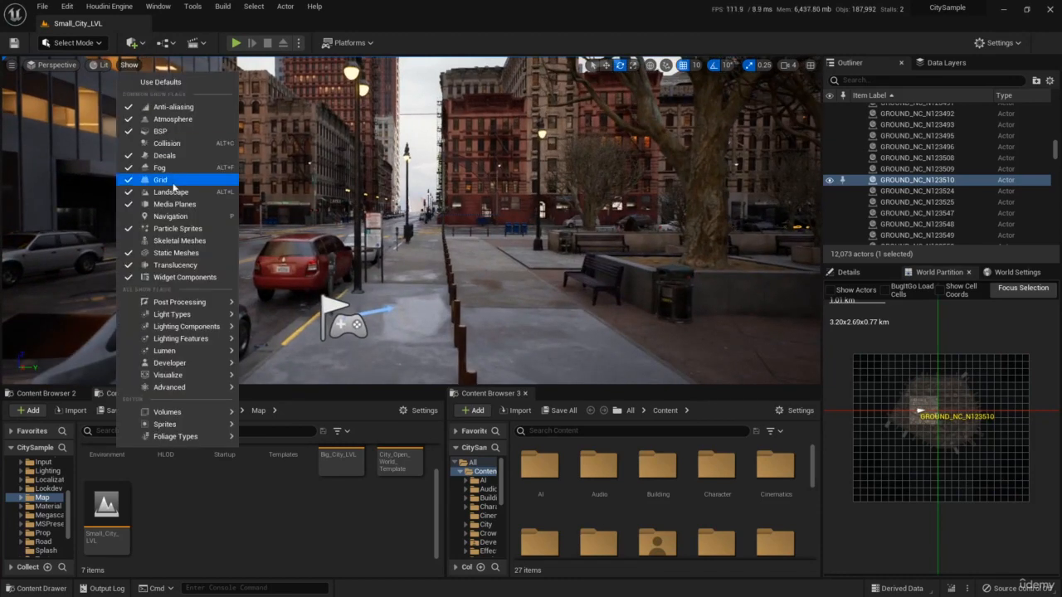
click(165, 241)
Step: Look through the Post Processing show flags of the viewport
click(129, 65)
mouse_move(166, 315)
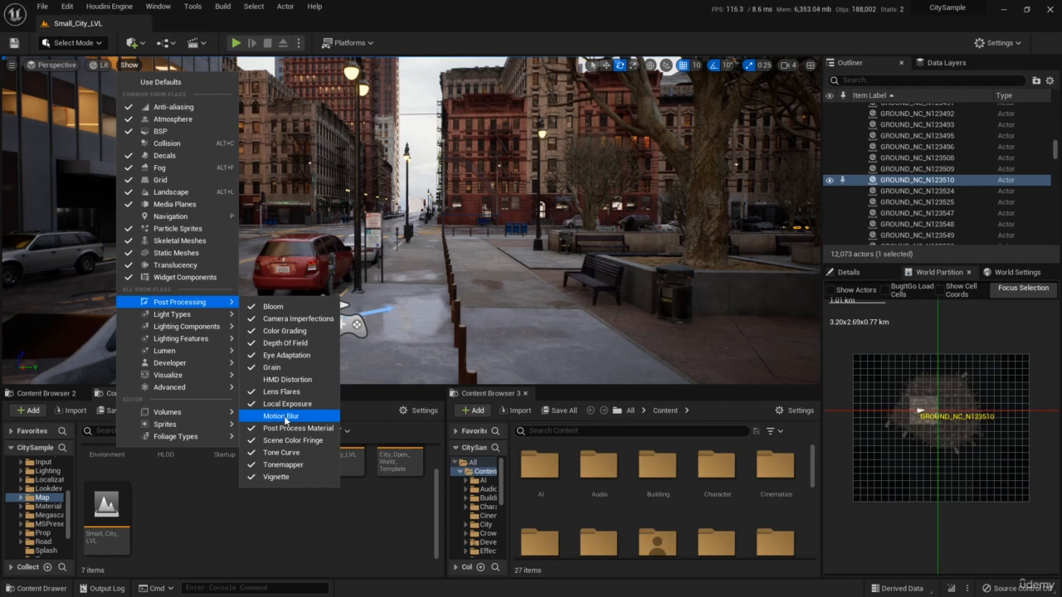
click(451, 2)
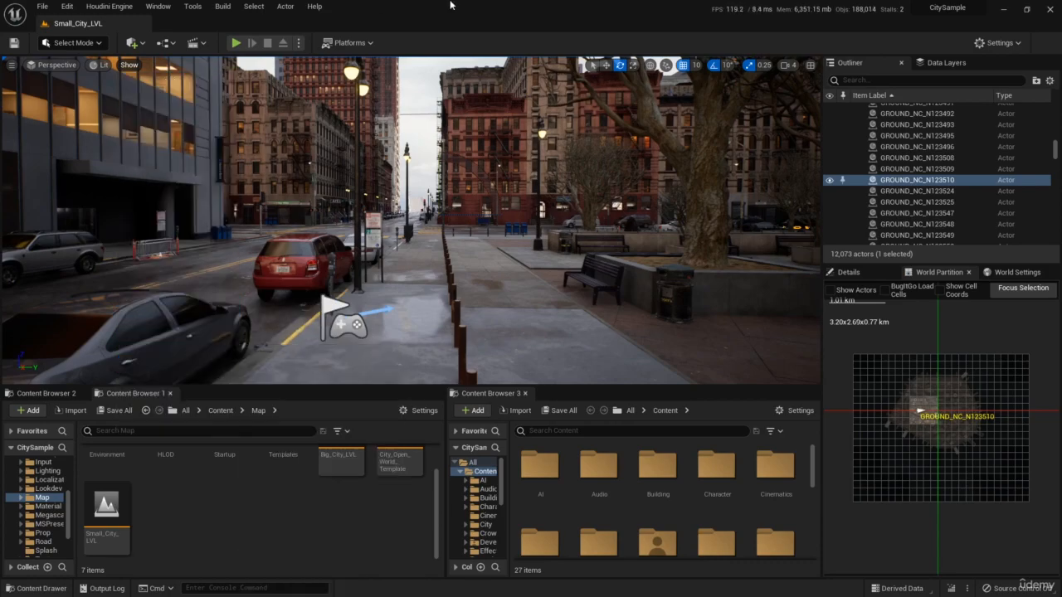
Step: Fly the camera to the street and select the white car parked at the curb
right_drag(265, 145, 211, 225)
key(w)
key(s)
key(w)
key(w)
click(466, 216)
right_drag(466, 215, 445, 209)
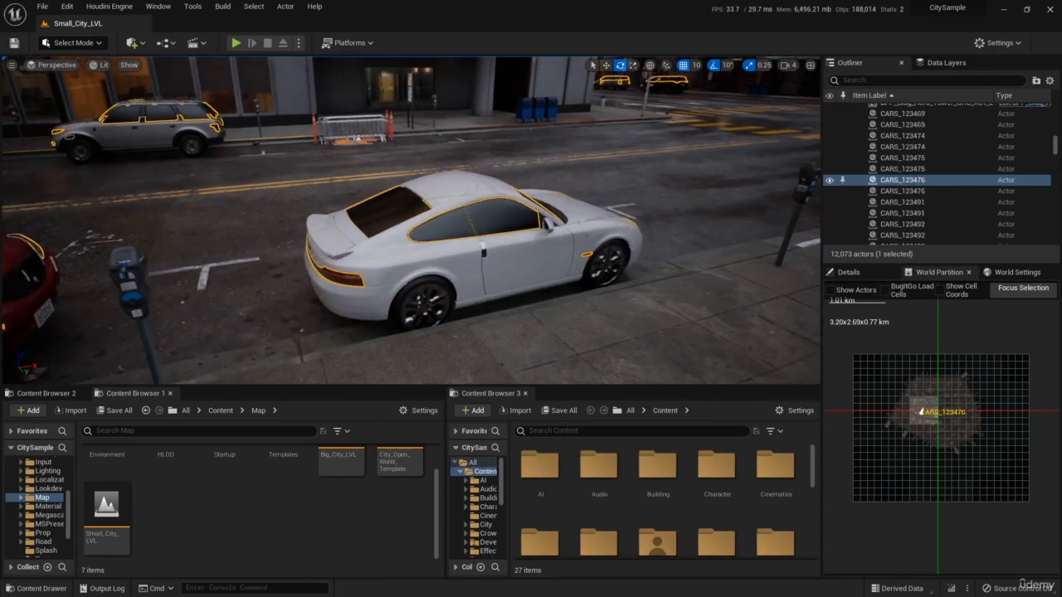
Step: Select the stack of construction barriers by the curb and frame it with the move gizmo active
click(397, 247)
key(w)
mouse_move(399, 249)
right_down()
mouse_move(417, 227)
mouse_move(473, 229)
mouse_move(386, 234)
right_up()
key(w)
click(153, 269)
right_drag(153, 269, 116, 308)
key(s)
mouse_move(274, 268)
right_down()
mouse_move(249, 241)
mouse_move(277, 266)
mouse_move(286, 260)
right_up()
key(w)
key(w)
key(s)
key(w)
right_drag(434, 206, 398, 224)
key(s)
key(w)
key(w)
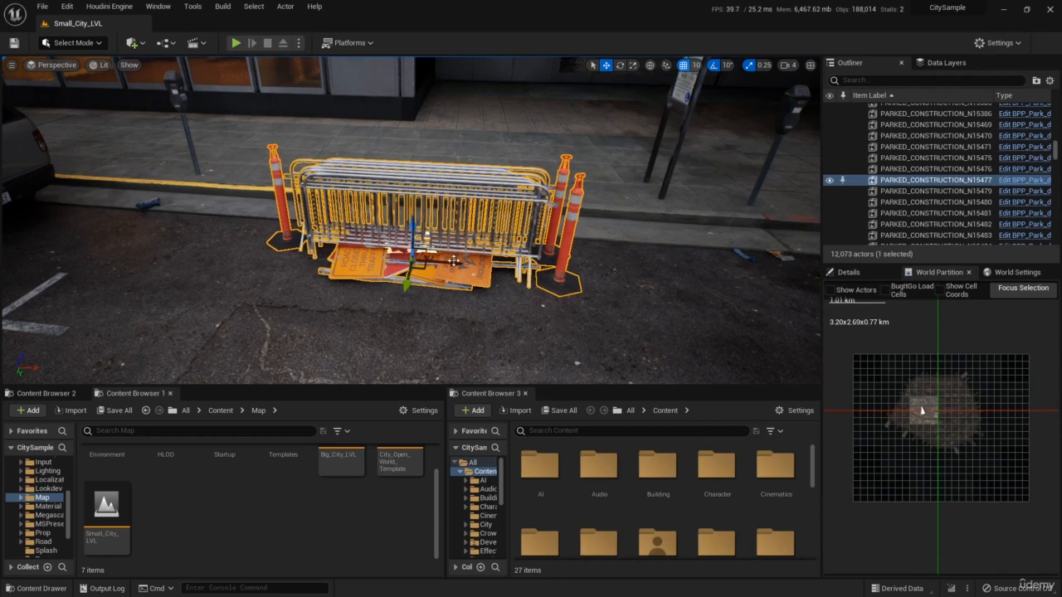
Step: Slide the construction barriers along the curb on the X axis, then move them once more and undo that last move
drag(448, 266, 426, 267)
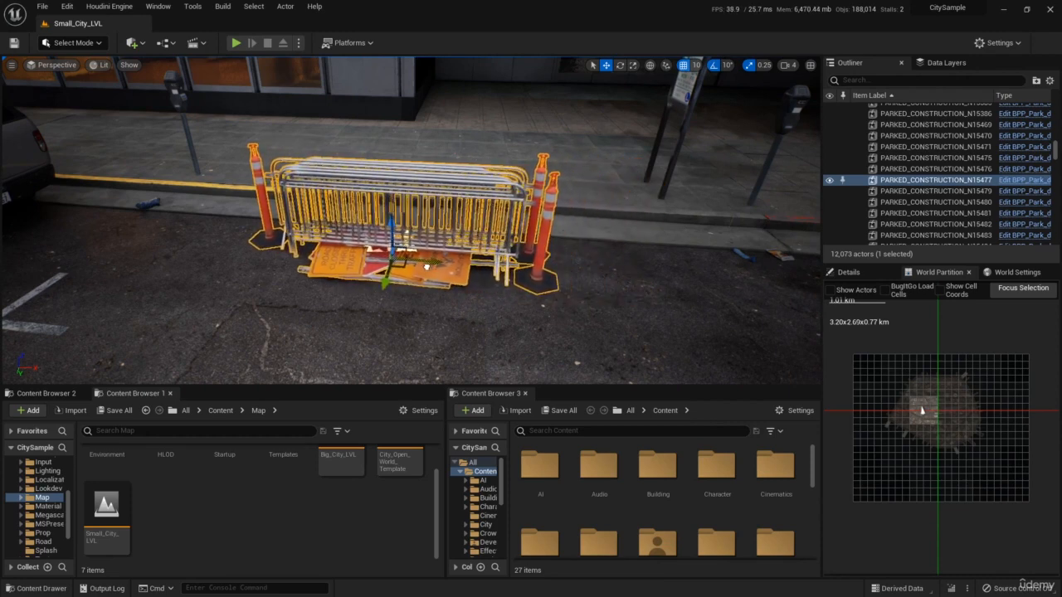
mouse_move(382, 280)
right_down()
mouse_move(307, 283)
mouse_move(381, 280)
right_up()
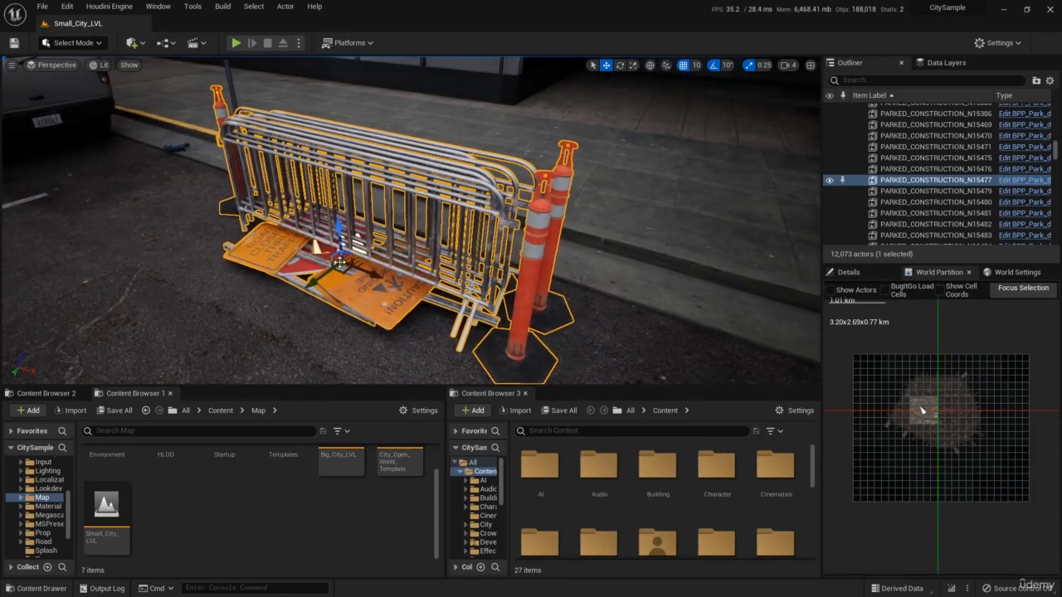
drag(342, 261, 318, 253)
key(ctrl+z)
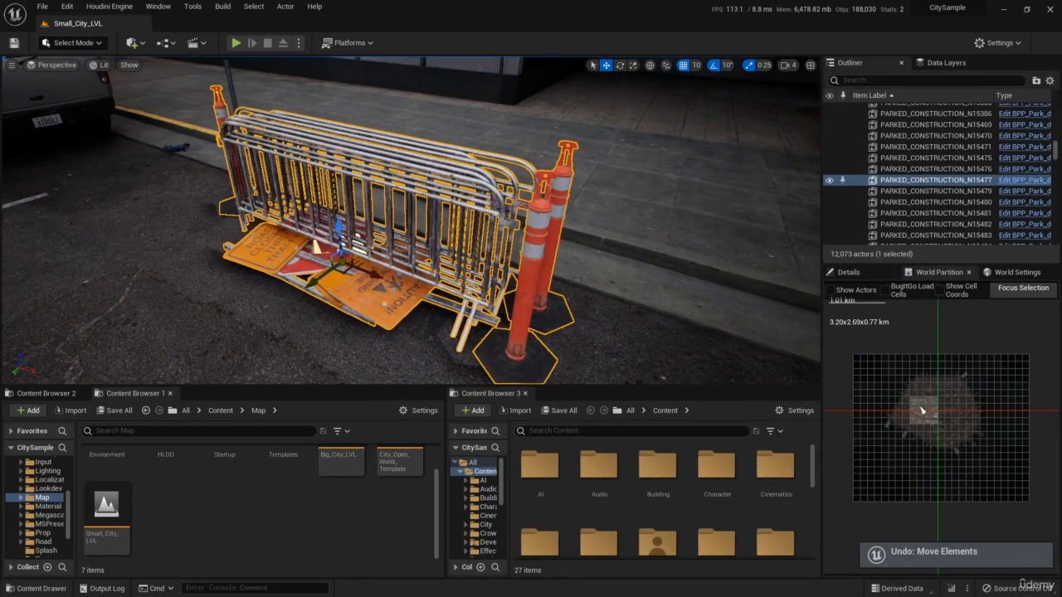
Step: Move the construction barriers out from the curb along the Y axis and try the vertical axis of the gizmo
mouse_move(316, 281)
right_down()
mouse_move(365, 281)
mouse_move(315, 281)
right_up()
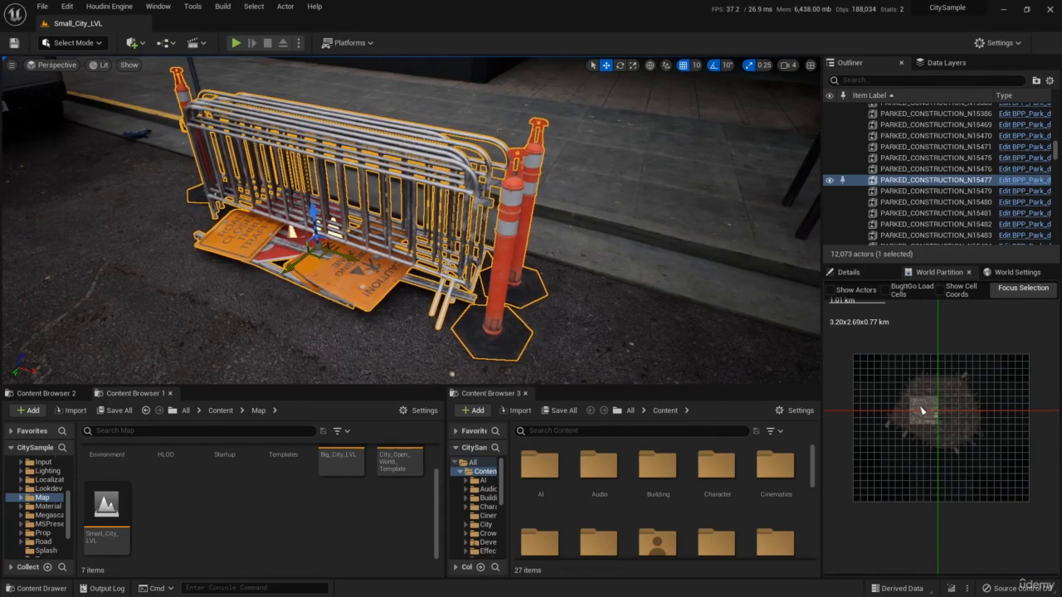
drag(306, 265, 278, 299)
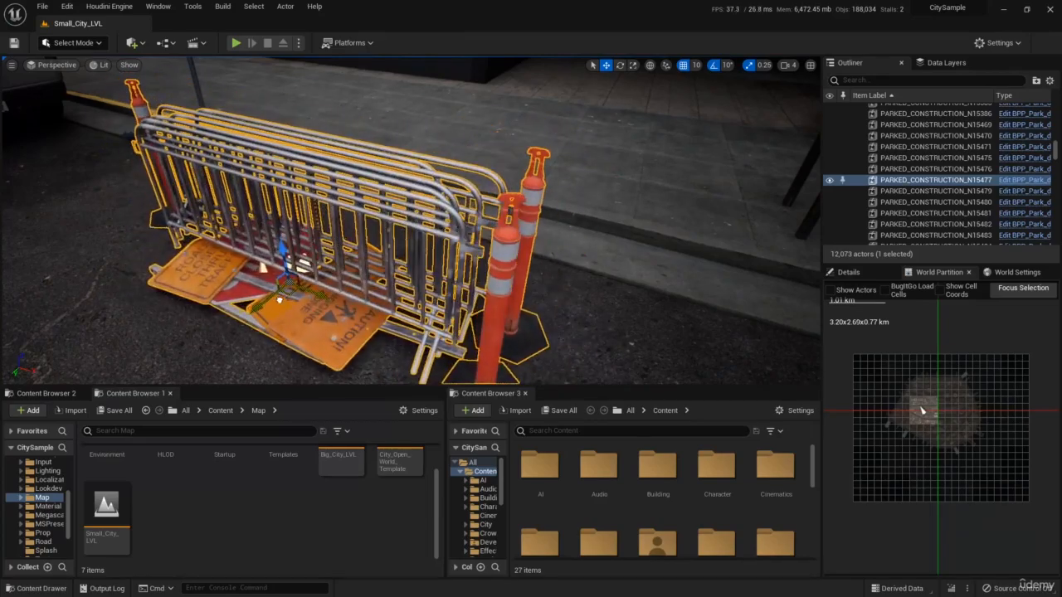
right_drag(278, 300, 224, 315)
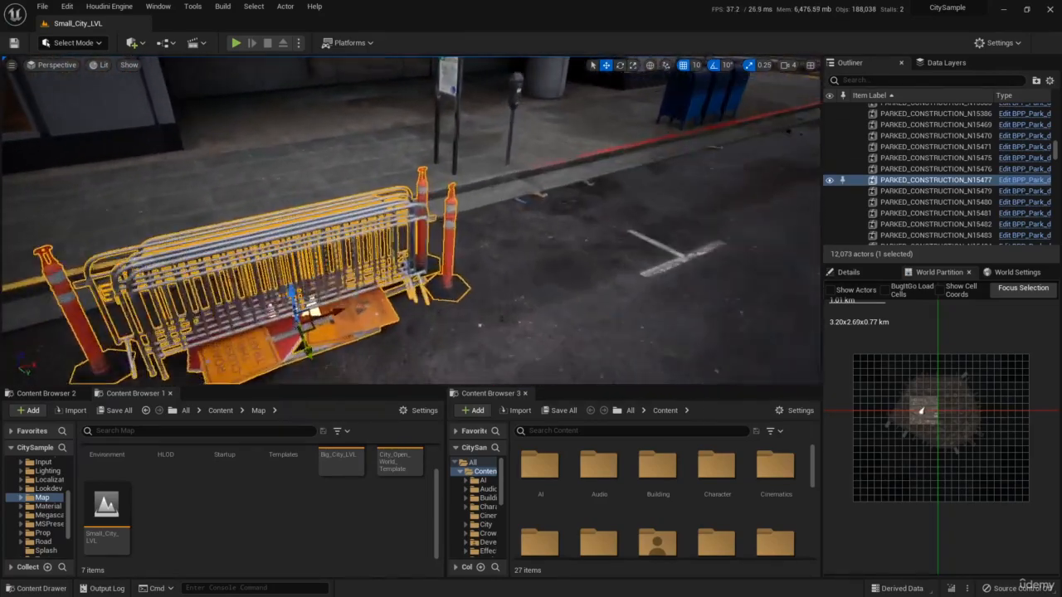
right_drag(307, 315, 91, 328)
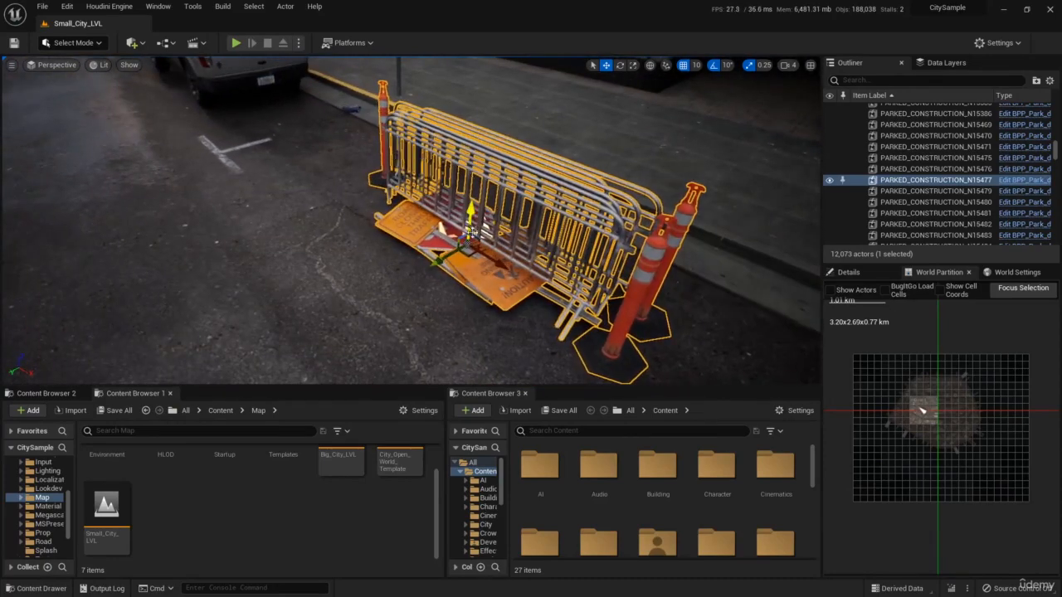
drag(469, 228, 543, 236)
right_drag(543, 248, 593, 247)
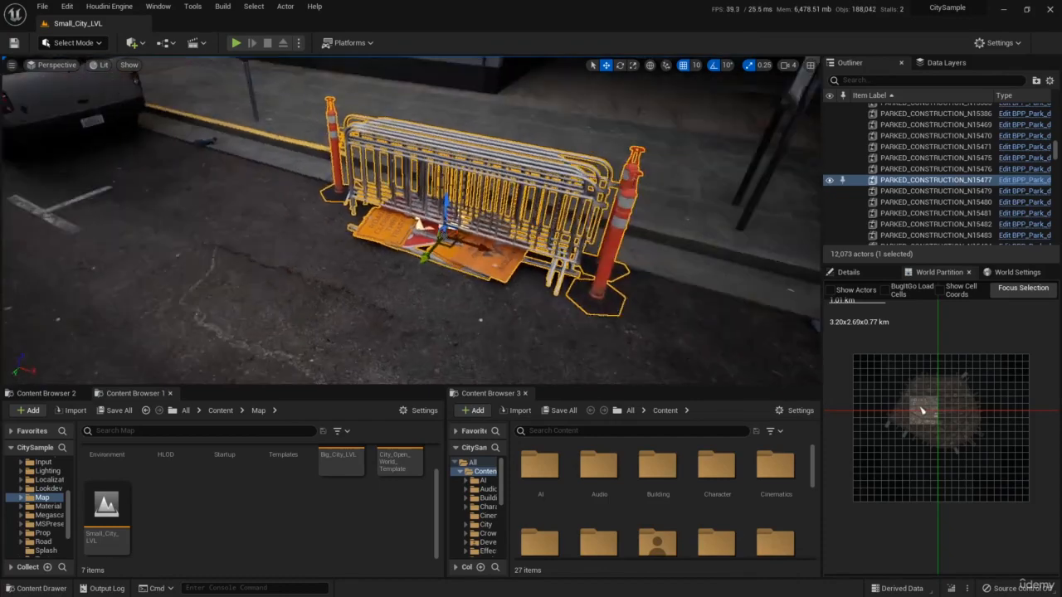
mouse_move(460, 309)
right_down()
mouse_move(539, 287)
mouse_move(460, 309)
right_up()
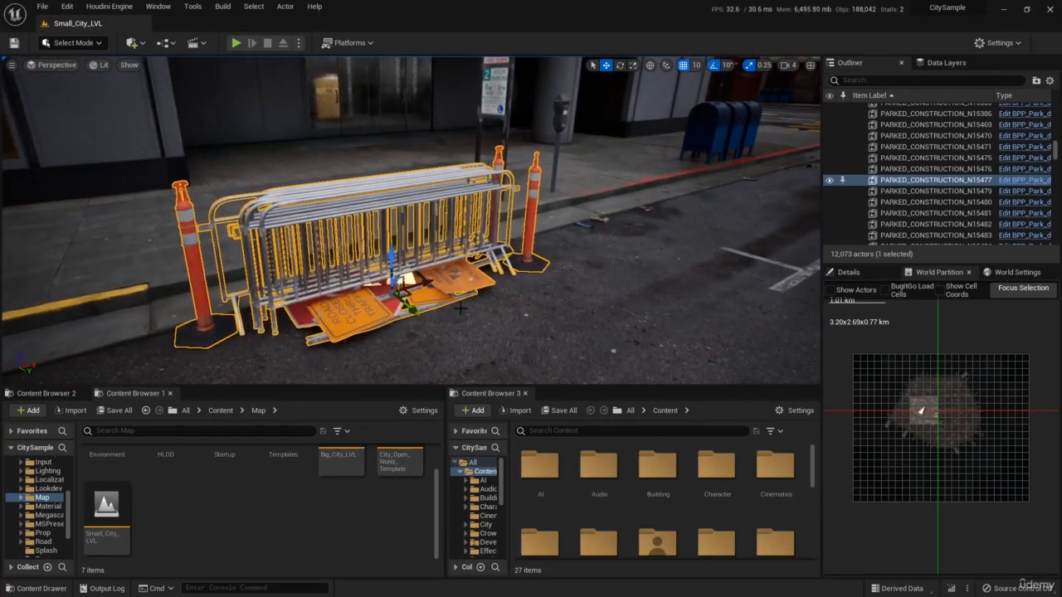
Step: Cycle the construction barriers' gizmo repeatedly through the move, rotate and scale modes, ending on scale
key(e)
key(r)
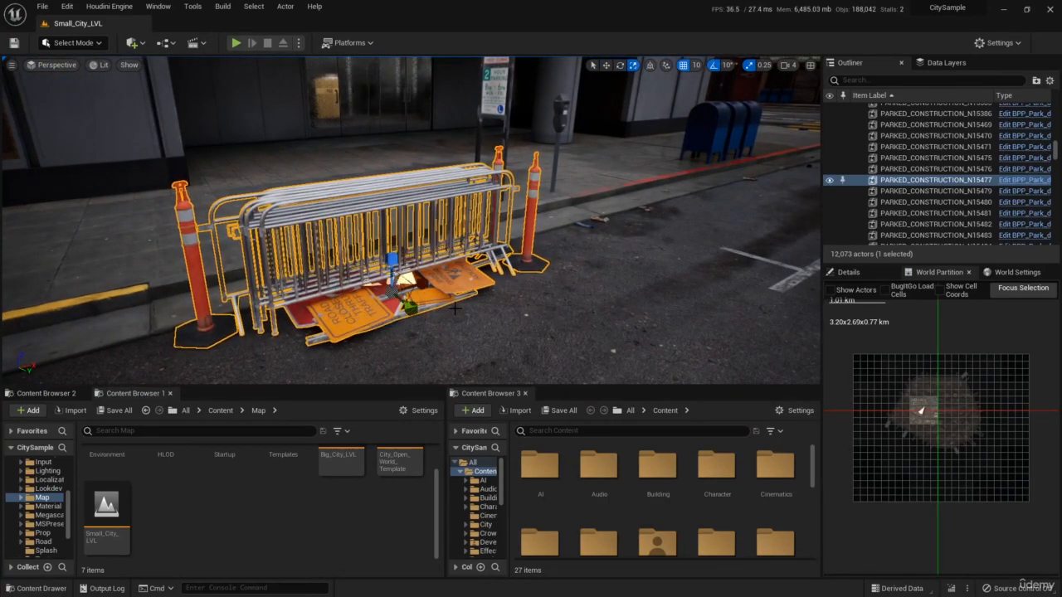
key(w)
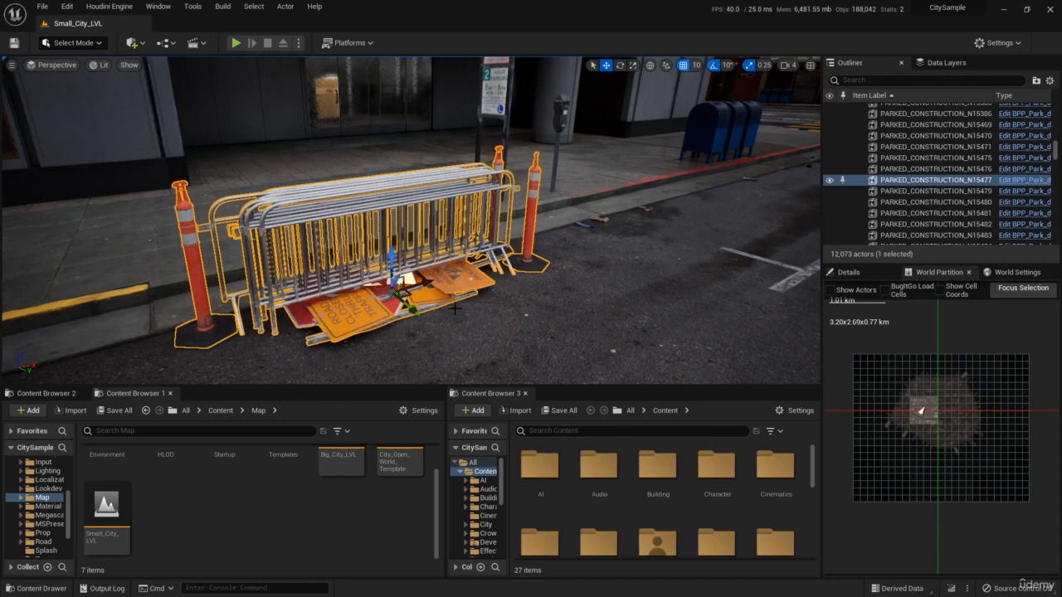
key(e)
key(r)
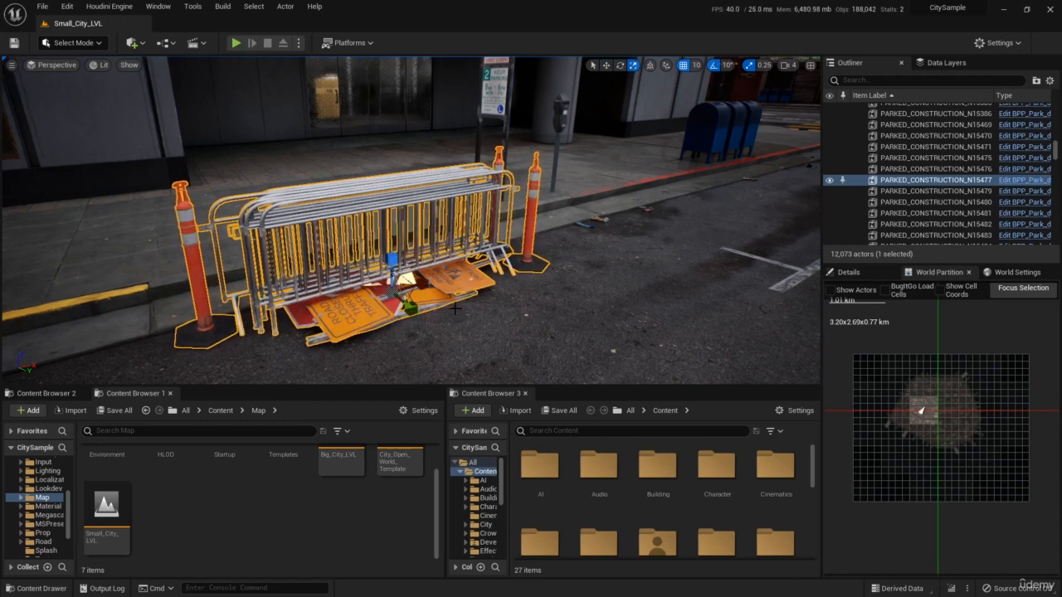
key(w)
key(e)
key(r)
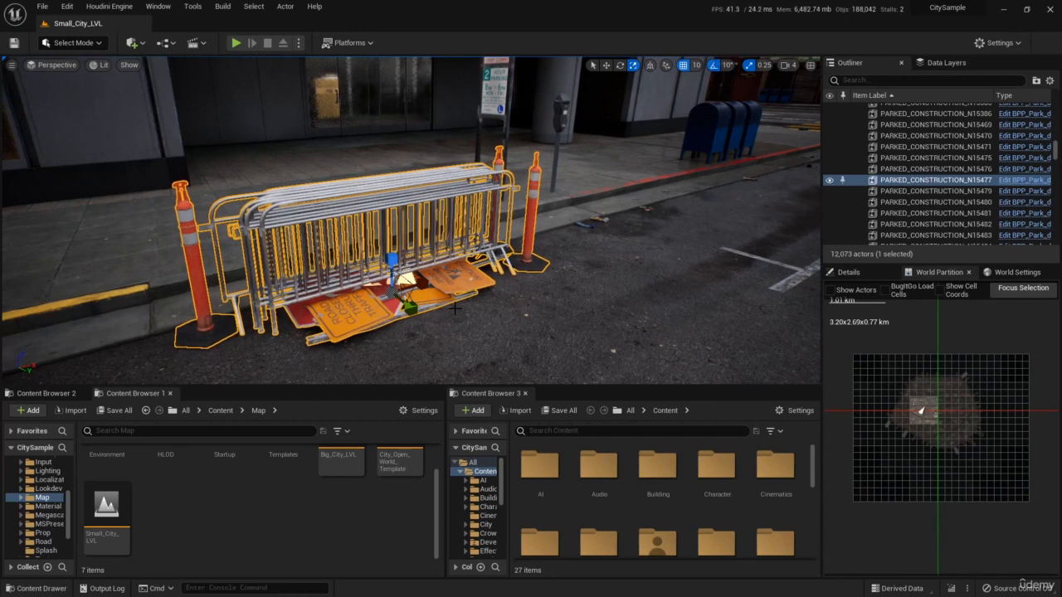
key(w)
key(e)
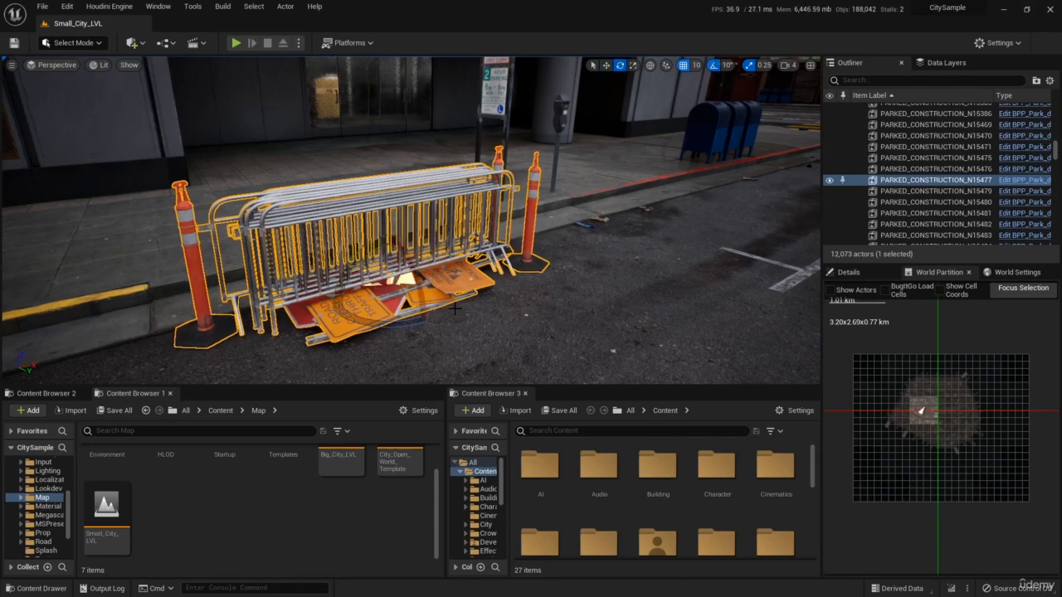
key(r)
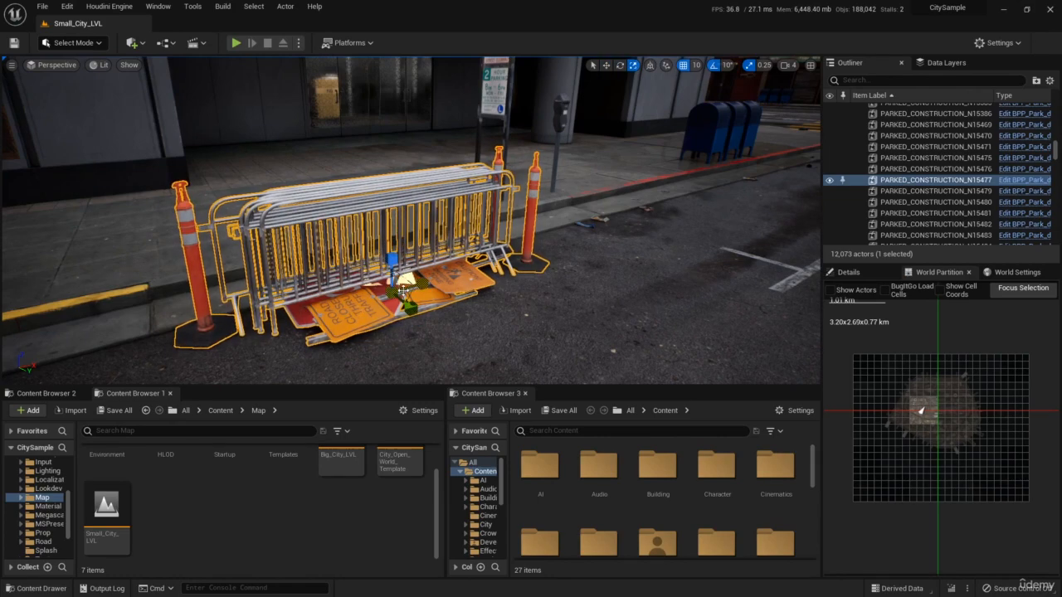
Step: Compare the rotate, scale and move gizmos on the barriers from a closer angle, ending in selection-only mode
right_drag(403, 292, 295, 320)
key(s)
key(w)
key(d)
key(e)
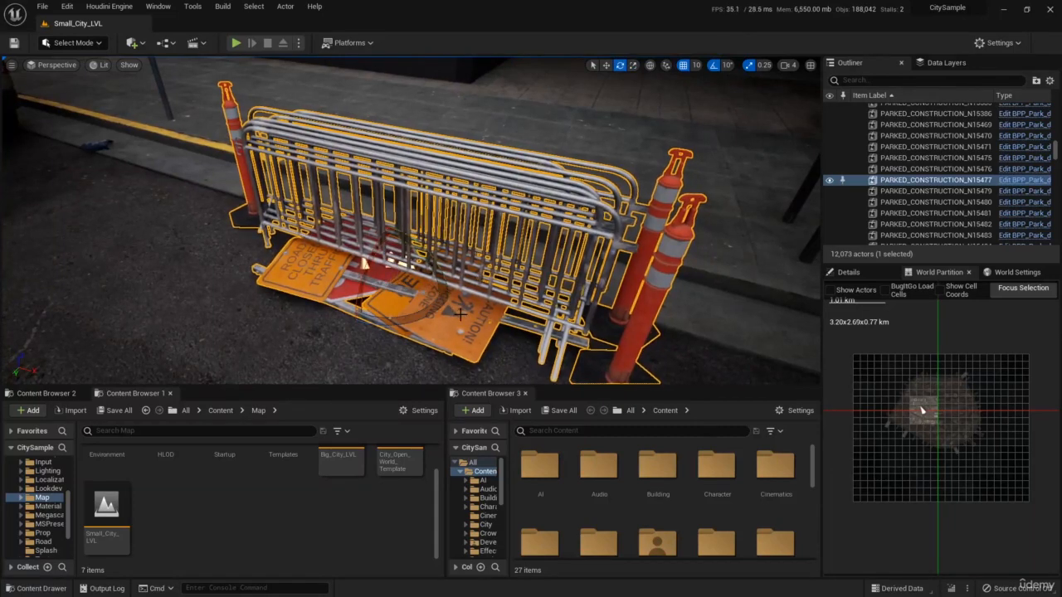
key(r)
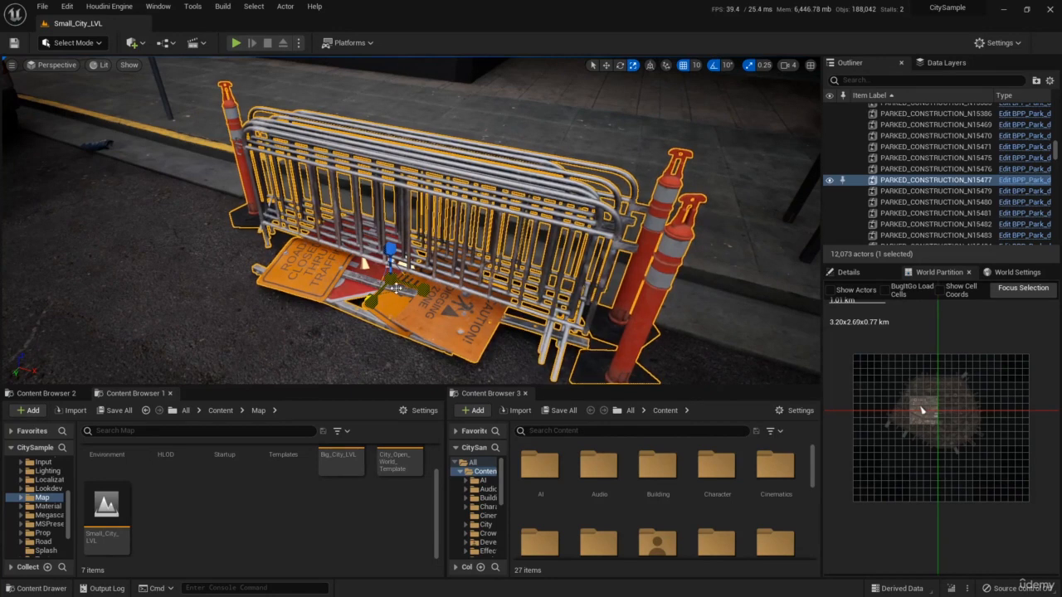
key(e)
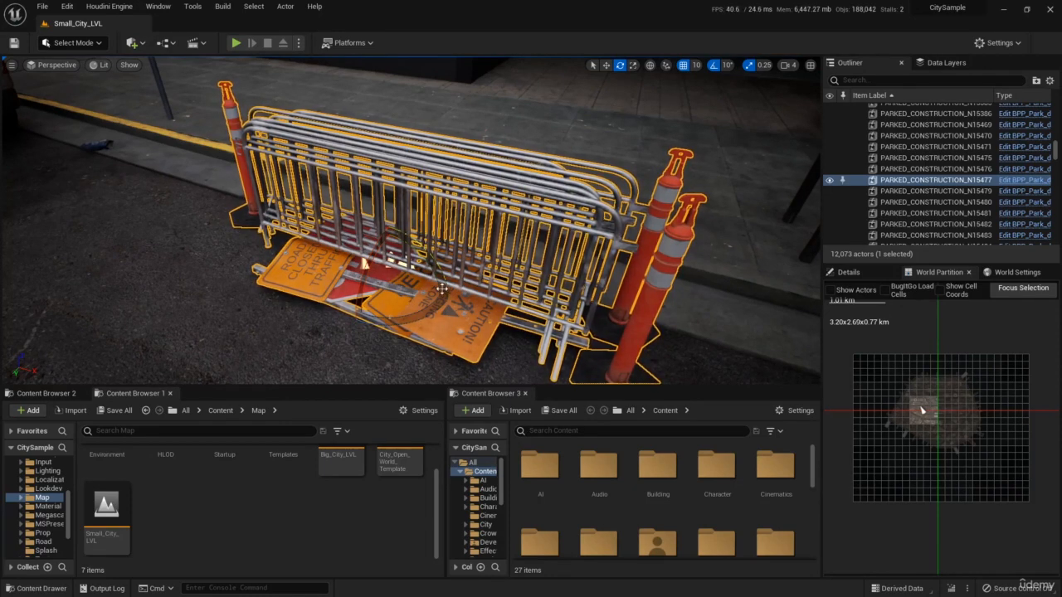
key(w)
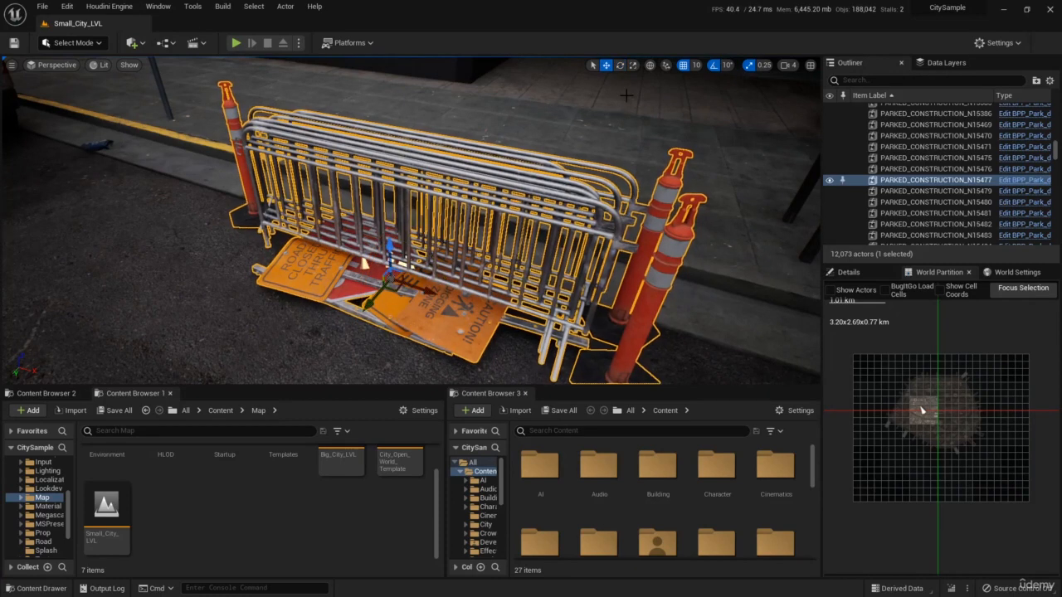
click(592, 66)
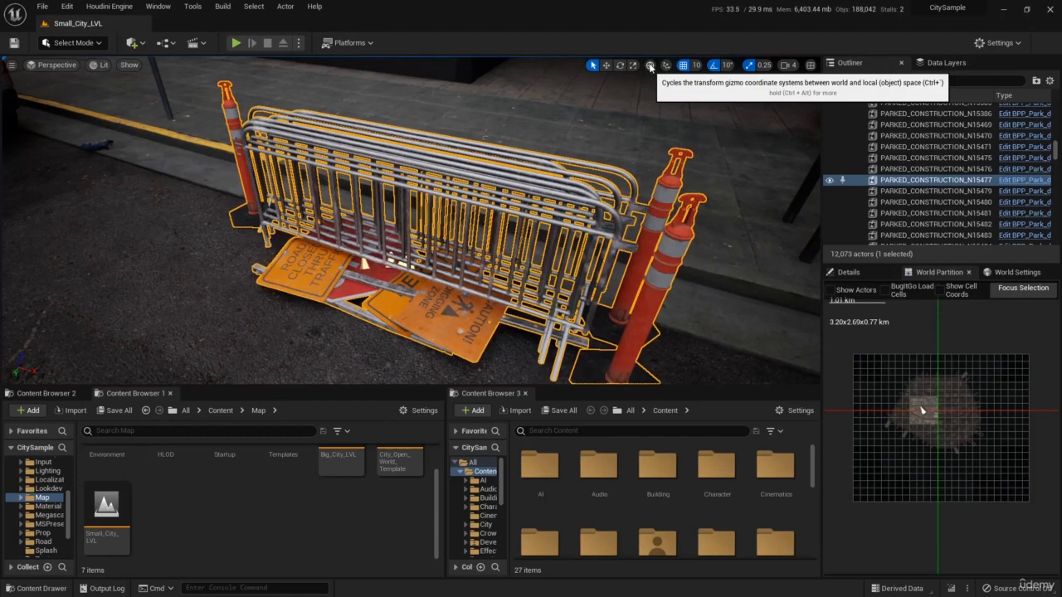
Step: Raise the construction barriers above the street with the move gizmo and tilt them 40° with the rotate gizmo
right_drag(531, 224, 531, 199)
key(s)
key(w)
key(w)
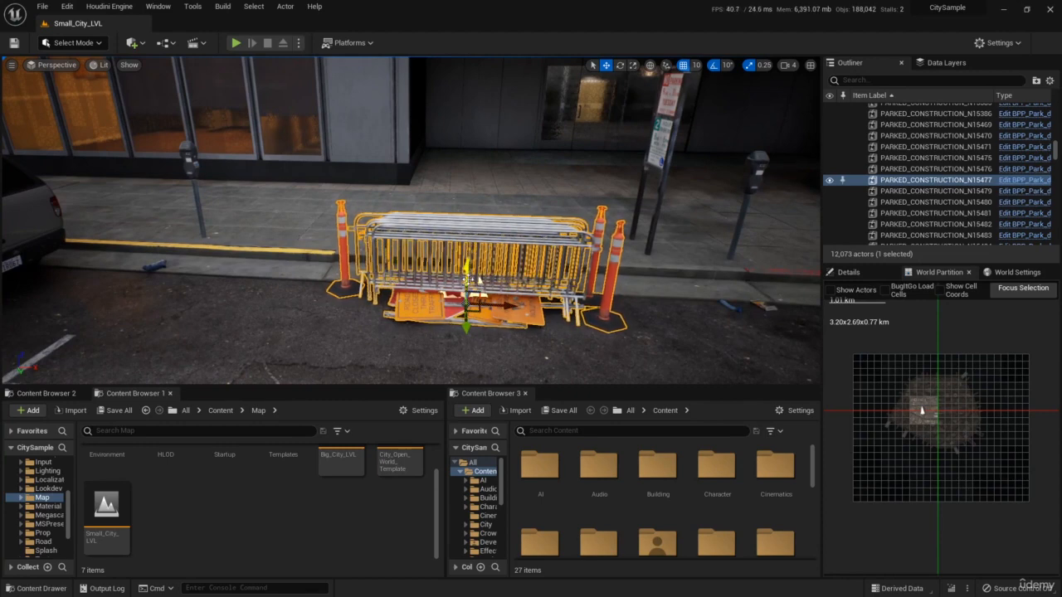
drag(479, 281, 479, 195)
key(e)
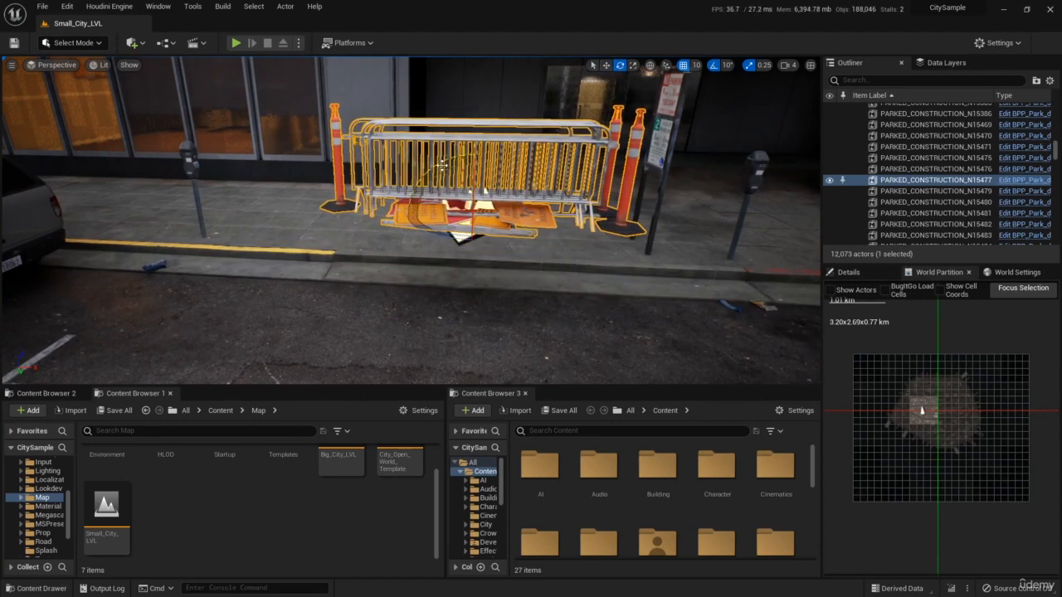
drag(441, 165, 447, 193)
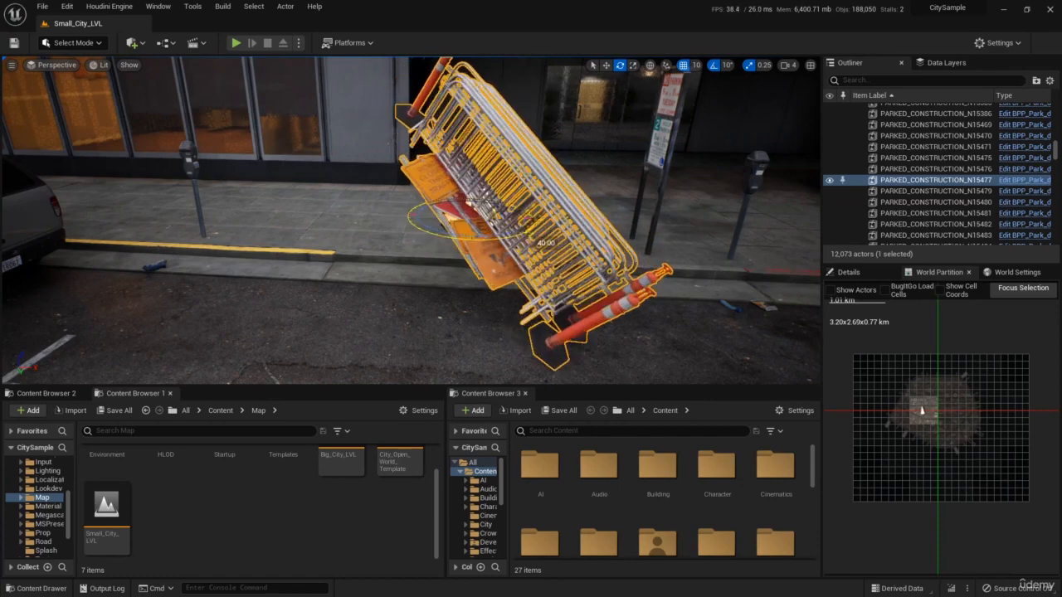
Step: Switch the move gizmo from world to local space and view its axes on the tilted barriers
key(w)
mouse_move(434, 231)
right_down()
mouse_move(464, 232)
mouse_move(454, 263)
mouse_move(434, 222)
right_up()
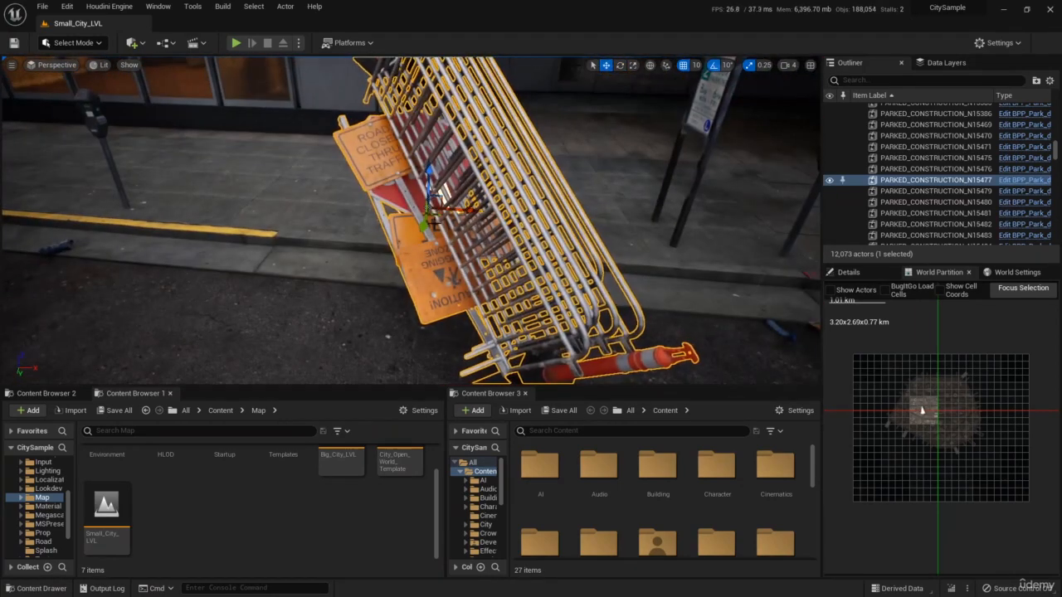
click(650, 65)
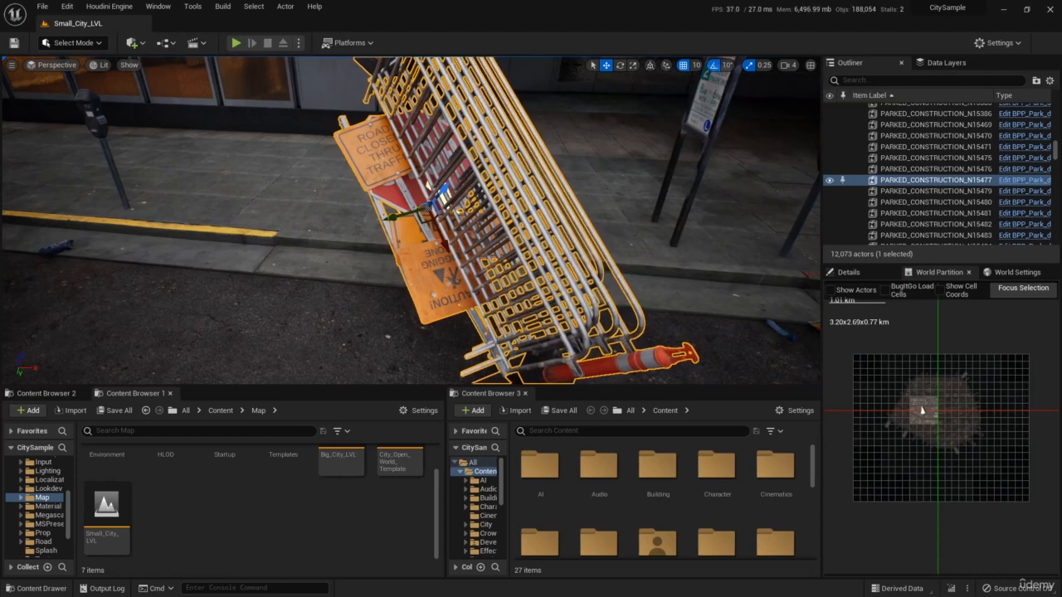
right_drag(498, 207, 593, 209)
right_drag(450, 222, 450, 222)
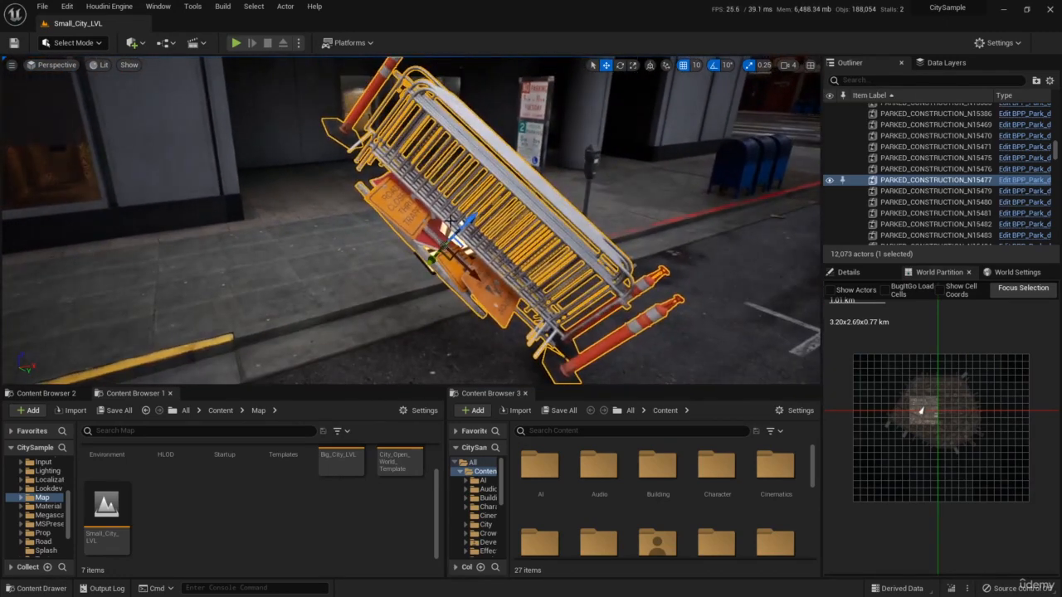
Step: Undo the rotations and the raise of the construction barriers so they stand on the street again
right_drag(572, 182, 569, 186)
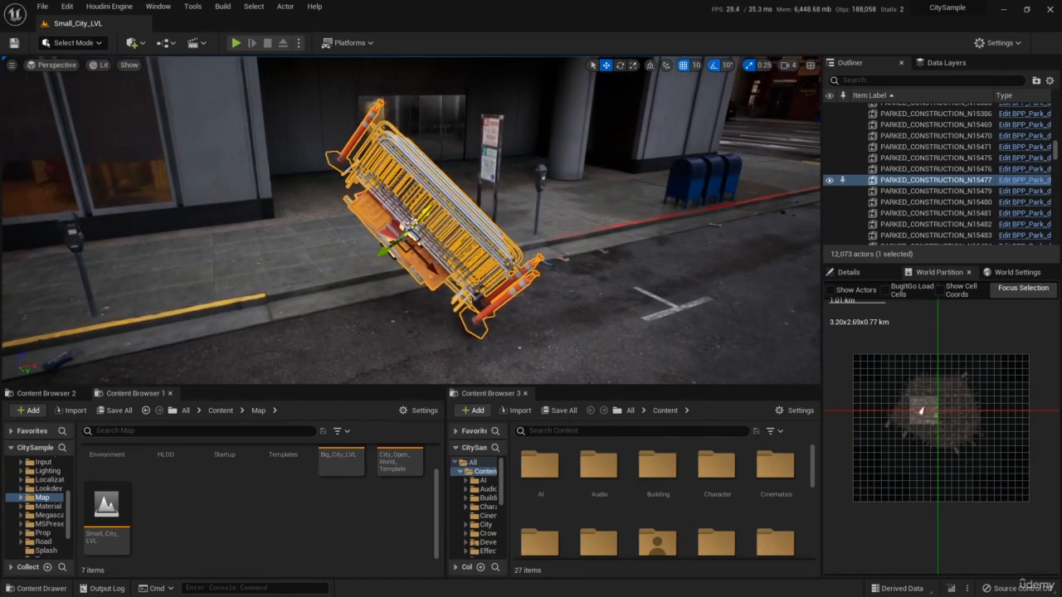
right_drag(422, 224, 514, 214)
key(e)
key(ctrl+z)
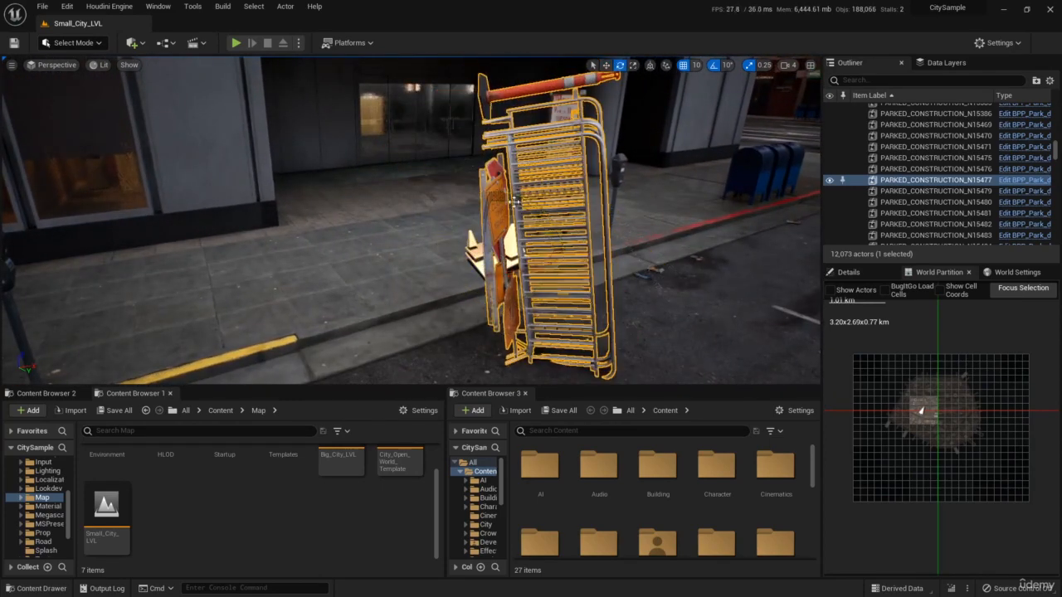
key(w)
mouse_move(616, 271)
right_down()
mouse_move(651, 274)
mouse_move(605, 270)
mouse_move(616, 272)
right_up()
key(ctrl+z)
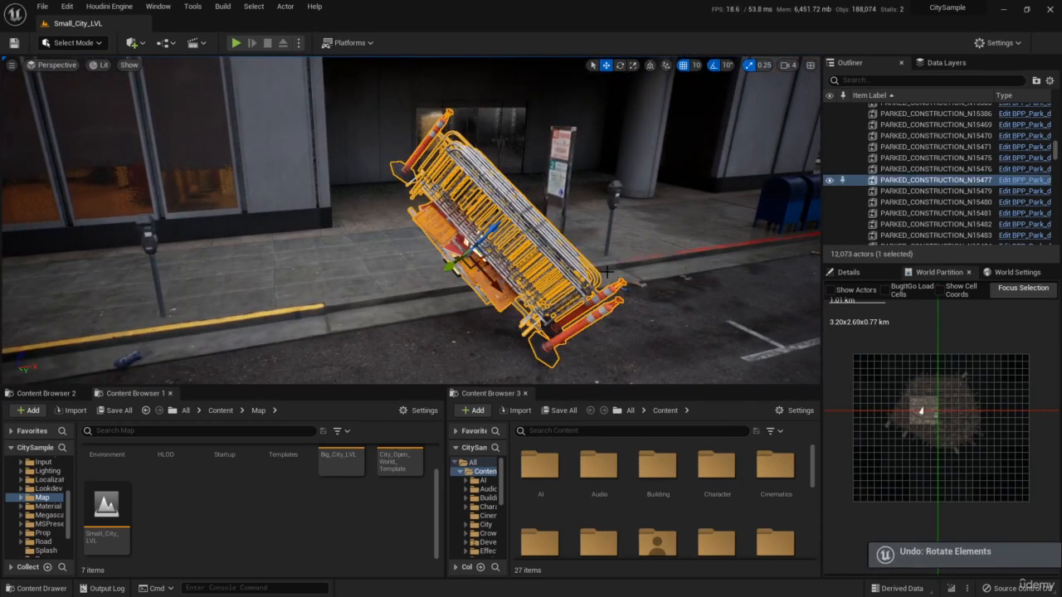
key(ctrl+z)
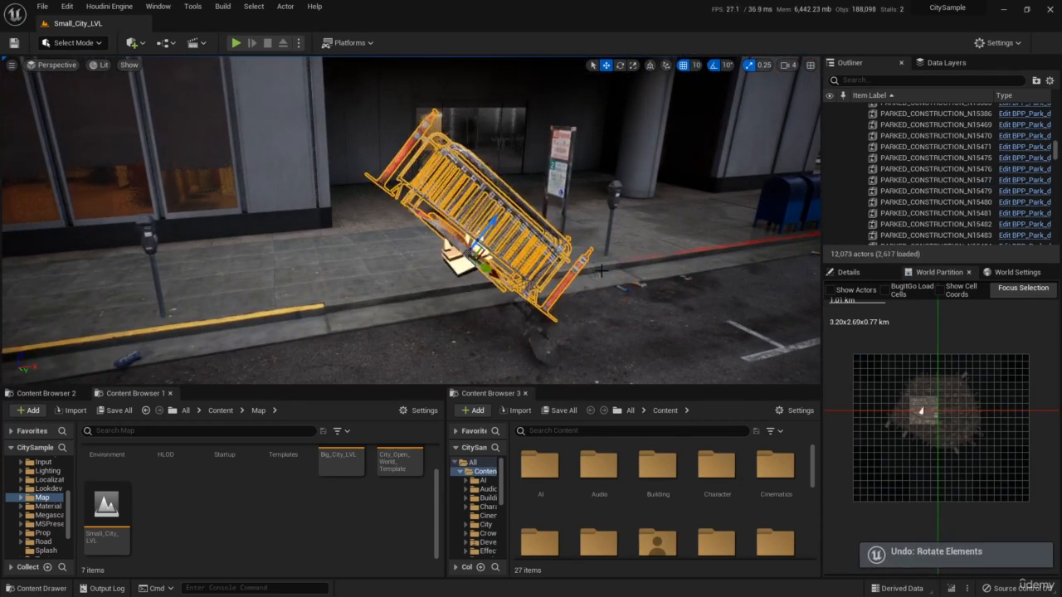
key(ctrl+z)
key(ctrl+z)
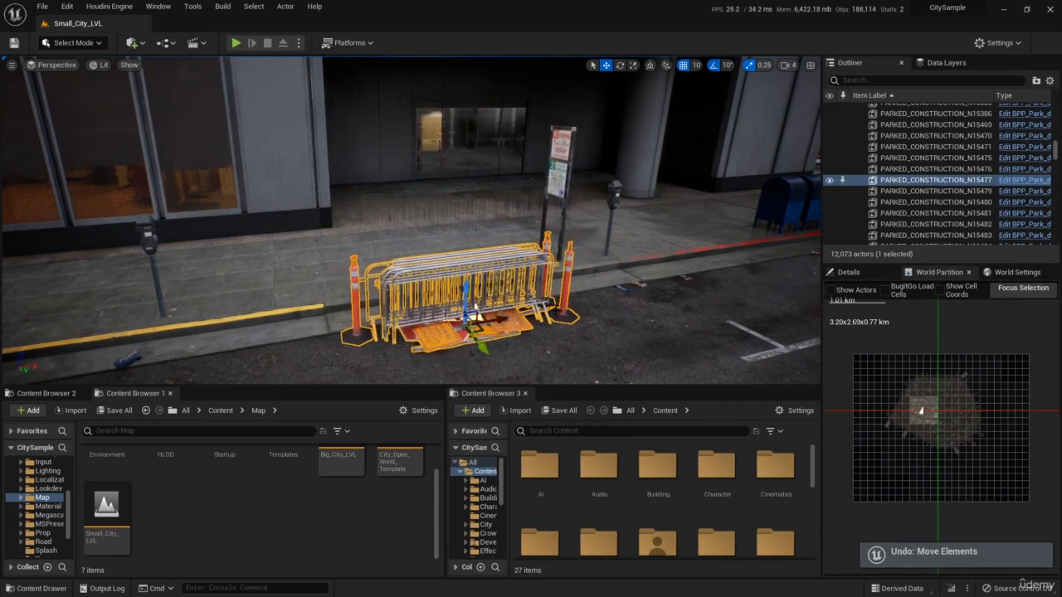
Step: Raise the barriers above the street and shift them sideways using the move gizmo in world space
key(f)
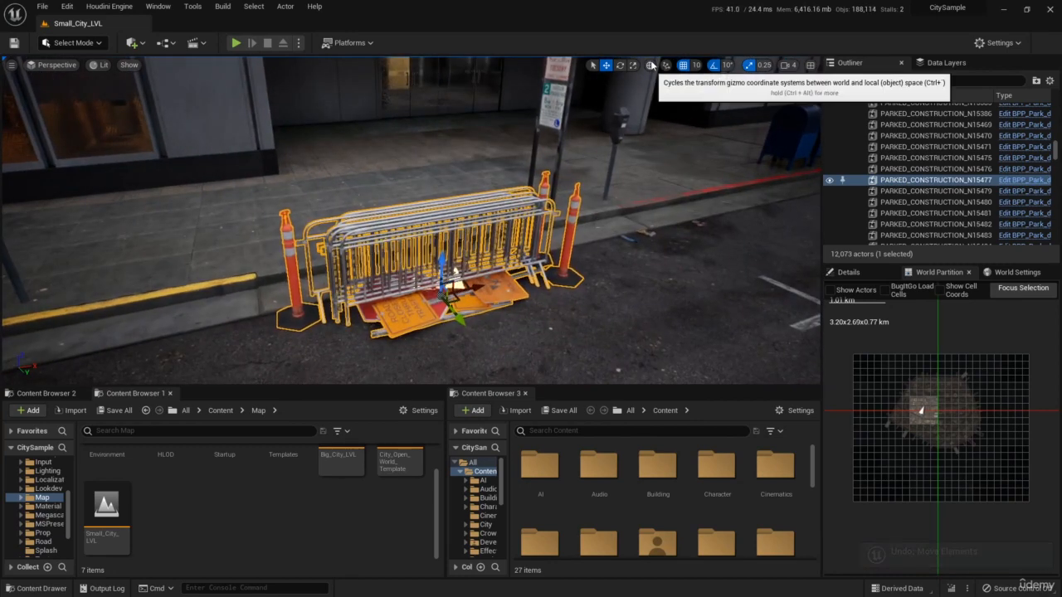
mouse_move(625, 125)
right_down()
mouse_move(685, 113)
mouse_move(630, 125)
mouse_move(680, 137)
mouse_move(548, 132)
mouse_move(663, 144)
mouse_move(662, 126)
mouse_move(632, 131)
right_up()
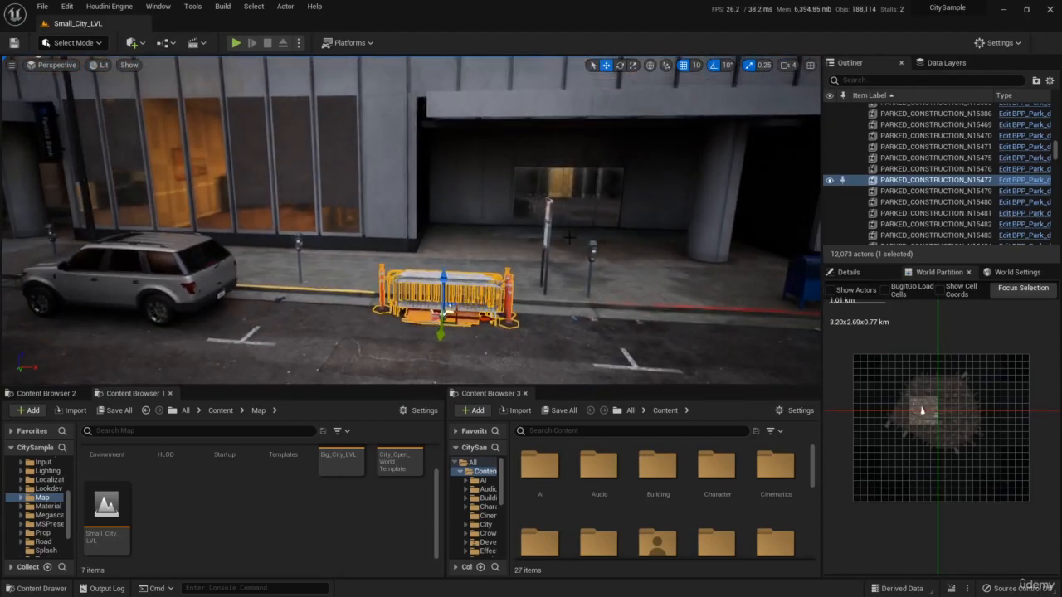
right_drag(569, 237, 602, 249)
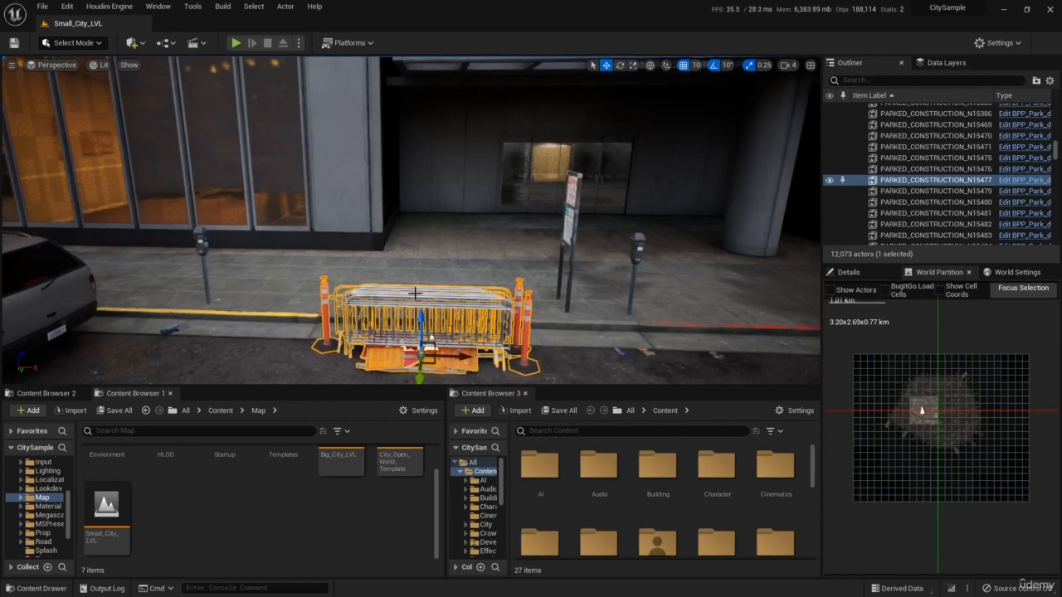
scroll(420, 276, down, 4)
drag(420, 277, 419, 217)
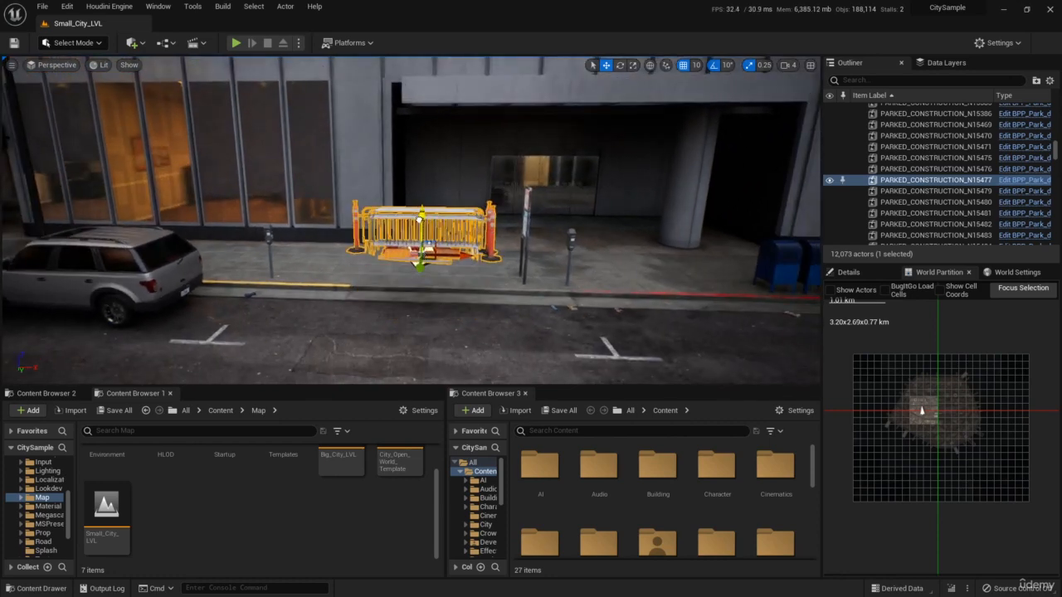
drag(465, 257, 405, 255)
Step: Tilt the floating barriers with the rotate gizmo and slide them along their tilted vertical axis in local space
drag(362, 220, 342, 142)
key(e)
key(w)
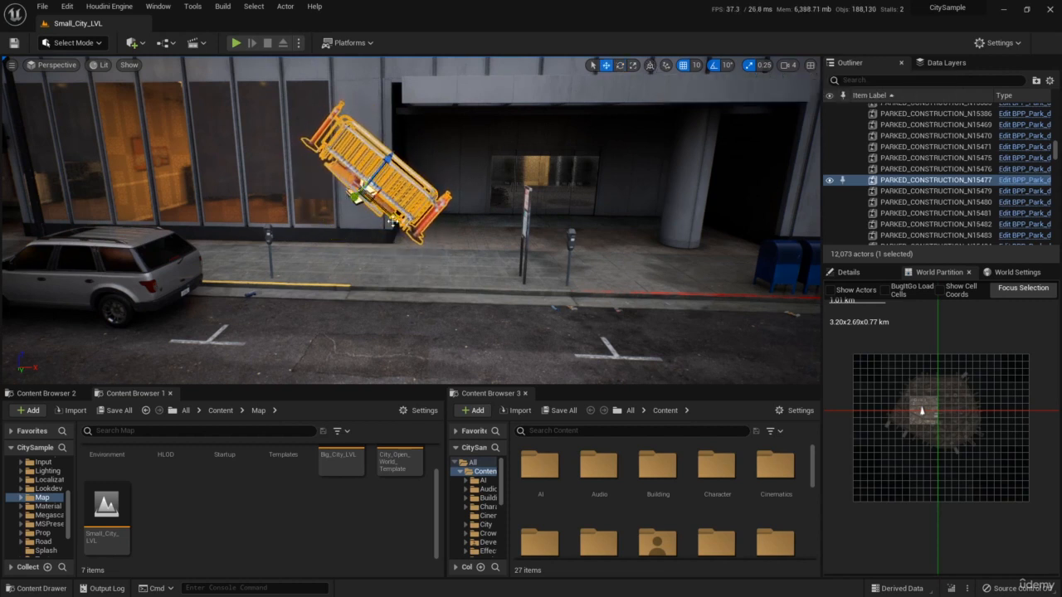
drag(389, 155, 482, 257)
Step: Undo the latest moves and rotation of the barriers and frame them in the viewport
key(ctrl+z)
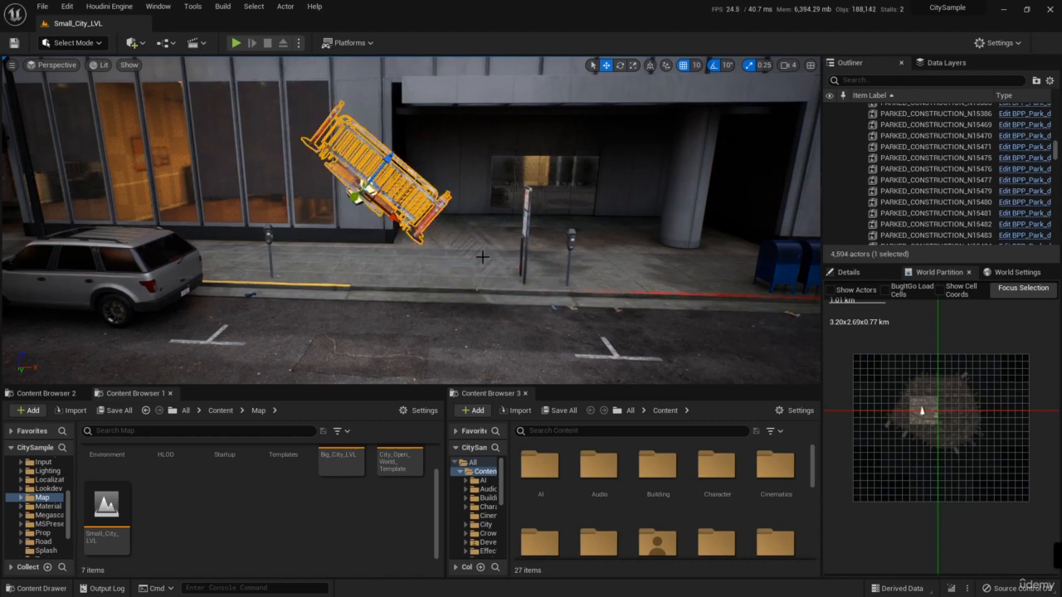
key(ctrl+z)
key(ctrl+z)
key(ctrl+z)
key(ctrl+z)
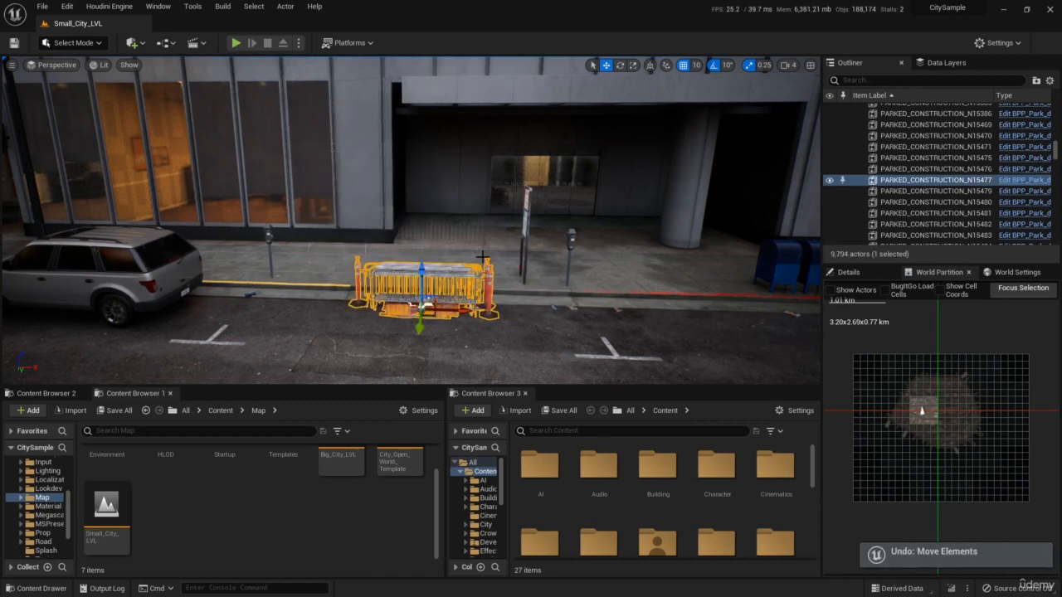
key(f)
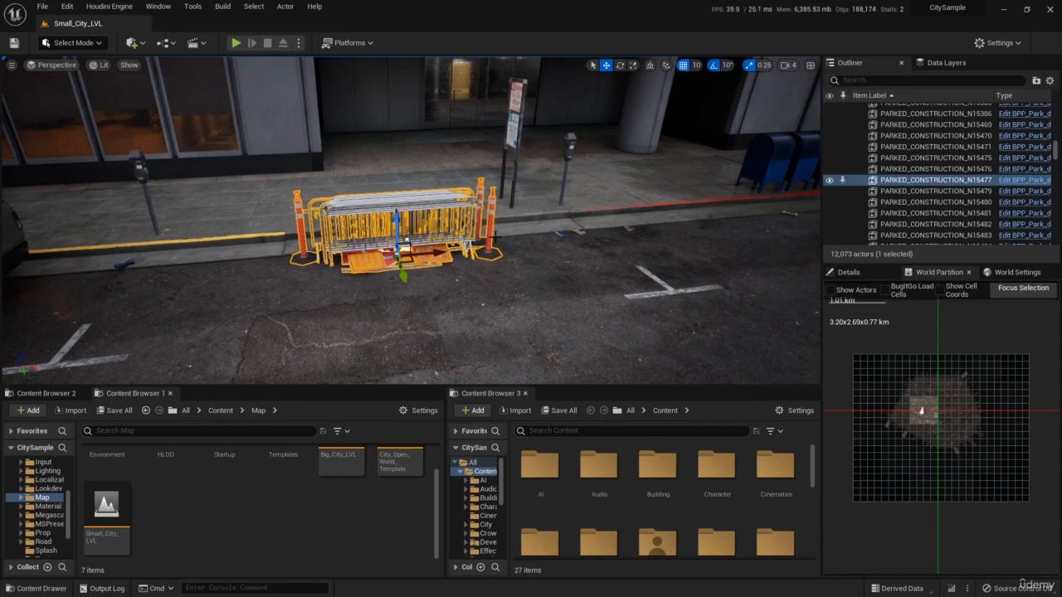
Step: Try shifting the barriers along the street with the 10-unit position grid snap enabled
right_drag(495, 237, 496, 186)
key(w)
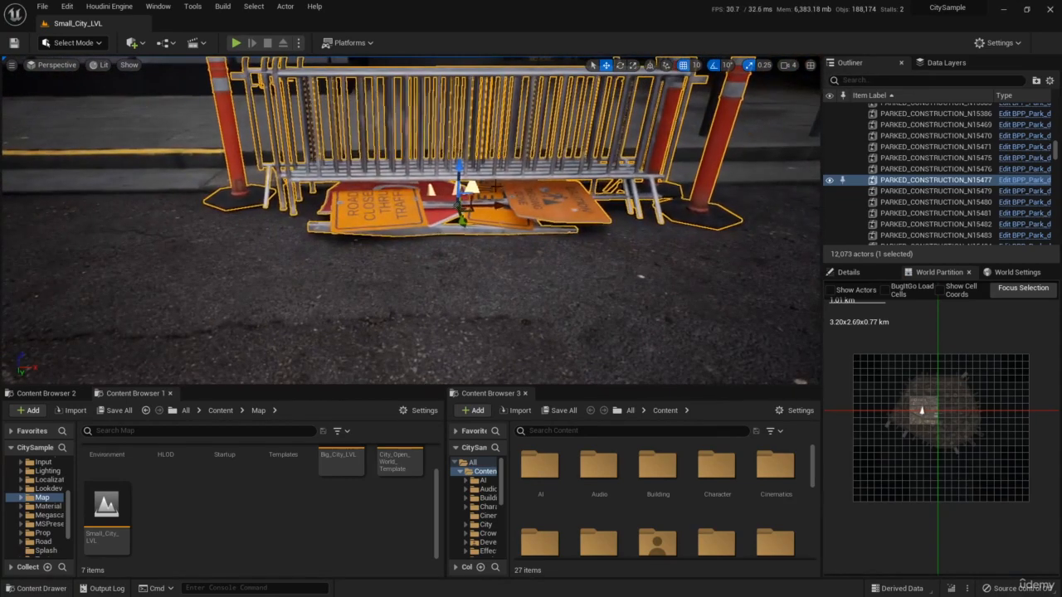
mouse_move(489, 204)
mouse_down()
mouse_move(521, 202)
mouse_move(486, 215)
mouse_up()
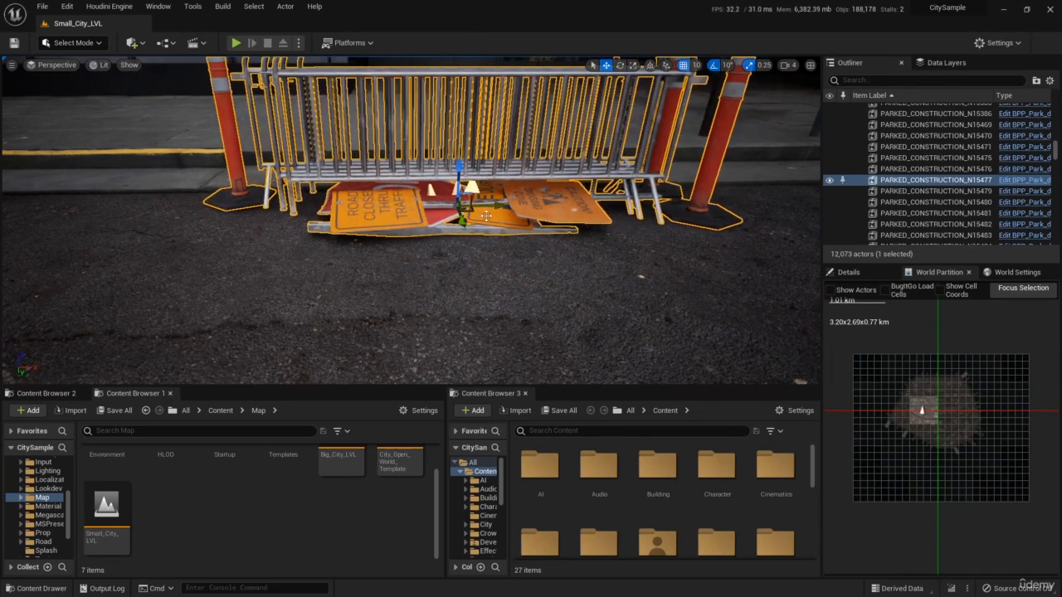
key(s)
right_drag(486, 215, 617, 122)
key(w)
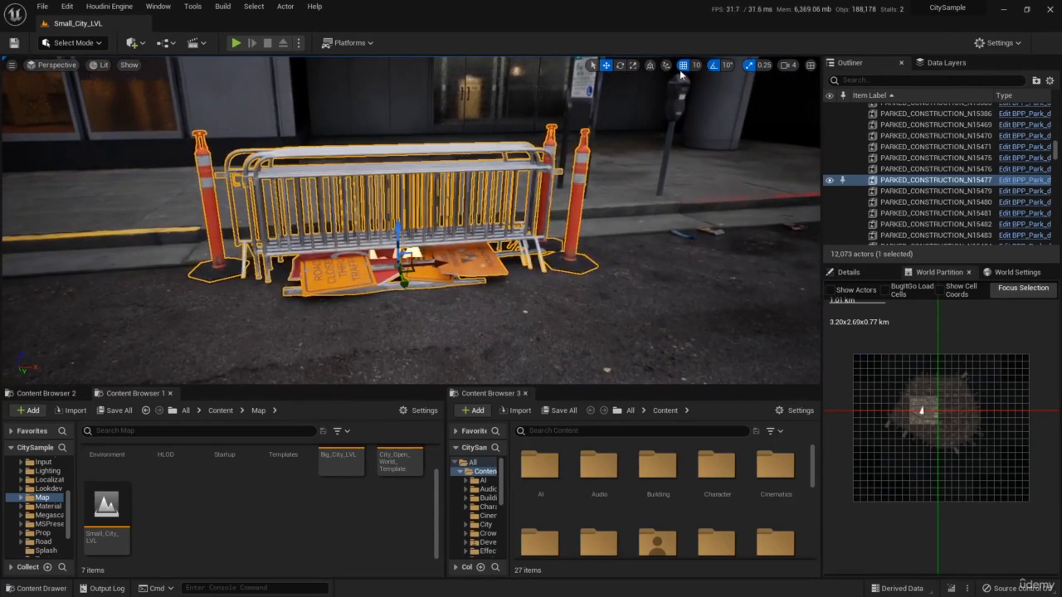
Step: Turn position grid snapping off, slide the barriers freely along the street, undo the move and re-enable snapping
click(683, 66)
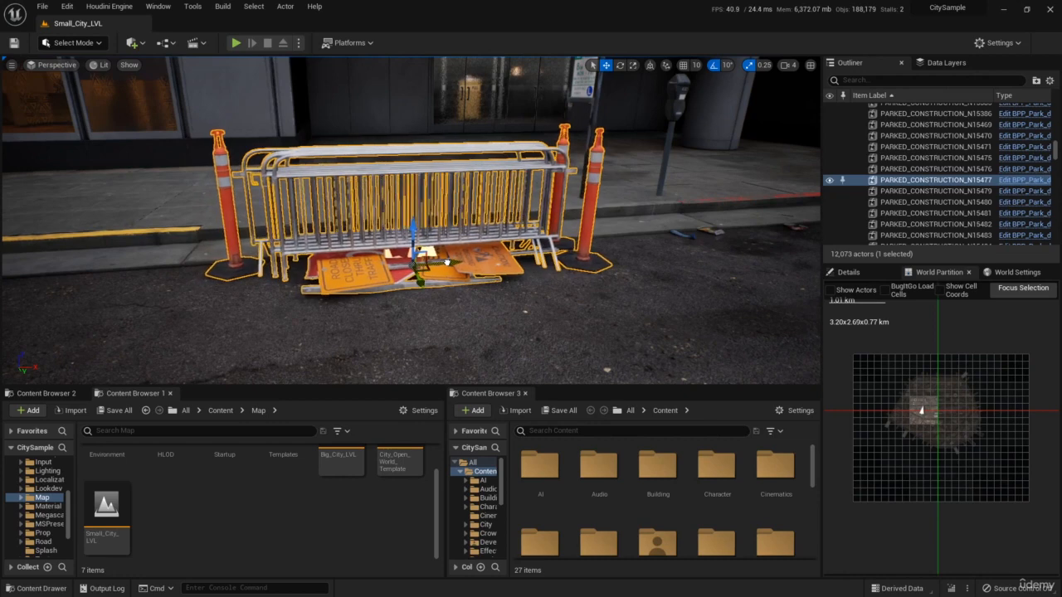
drag(447, 263, 431, 263)
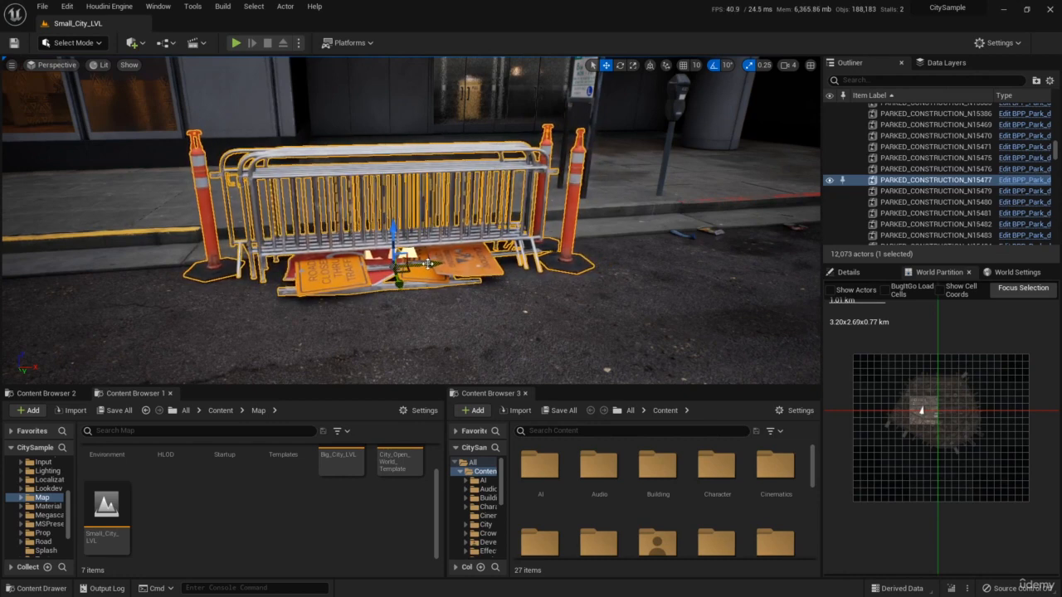
key(ctrl+z)
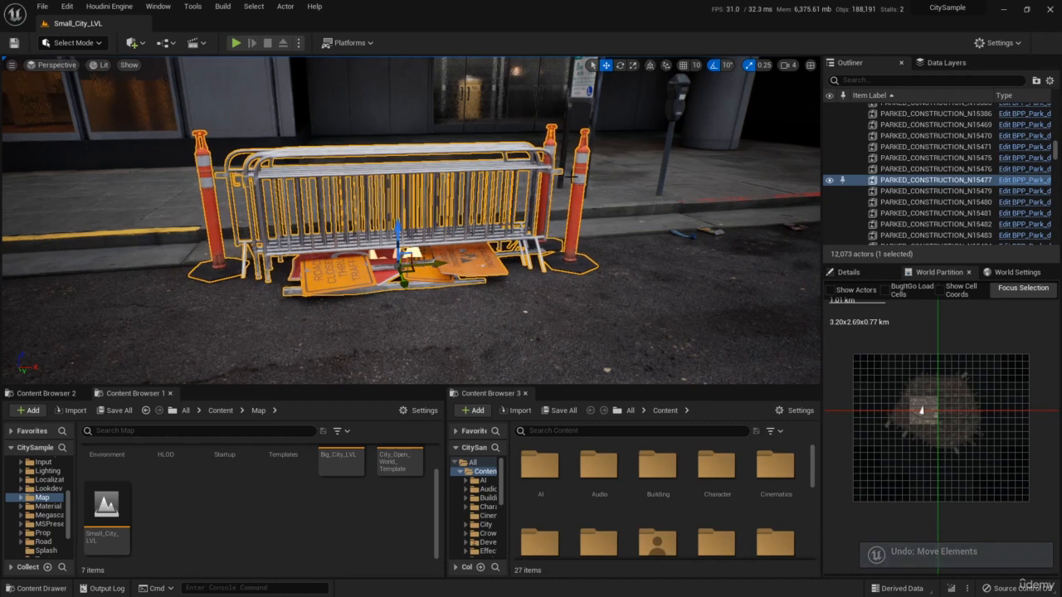
click(683, 66)
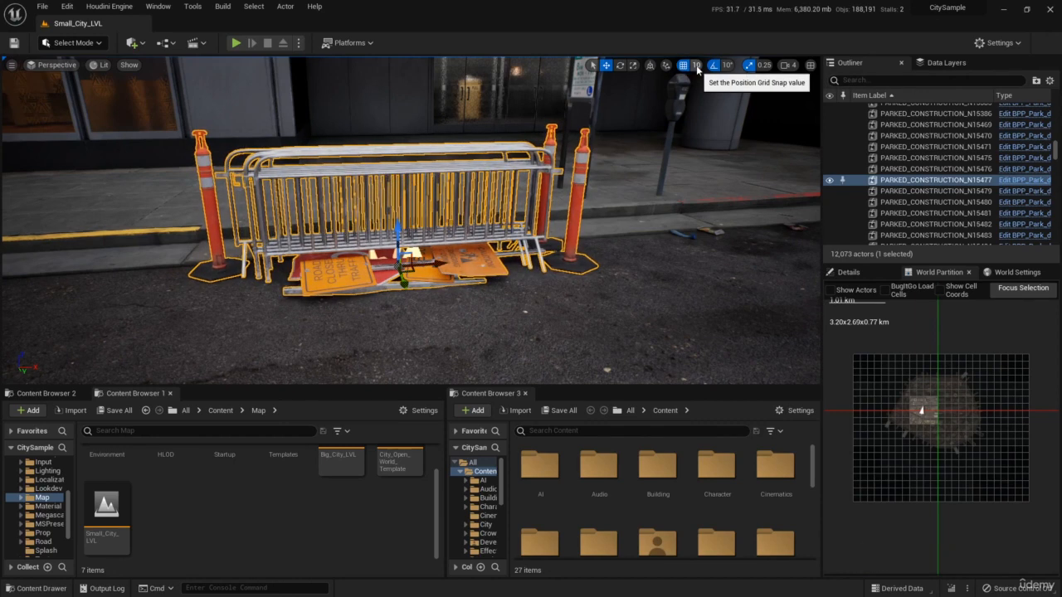
Step: Set the position grid snap to 100, try moving the barriers along the street, and set the snap back to 10
click(697, 67)
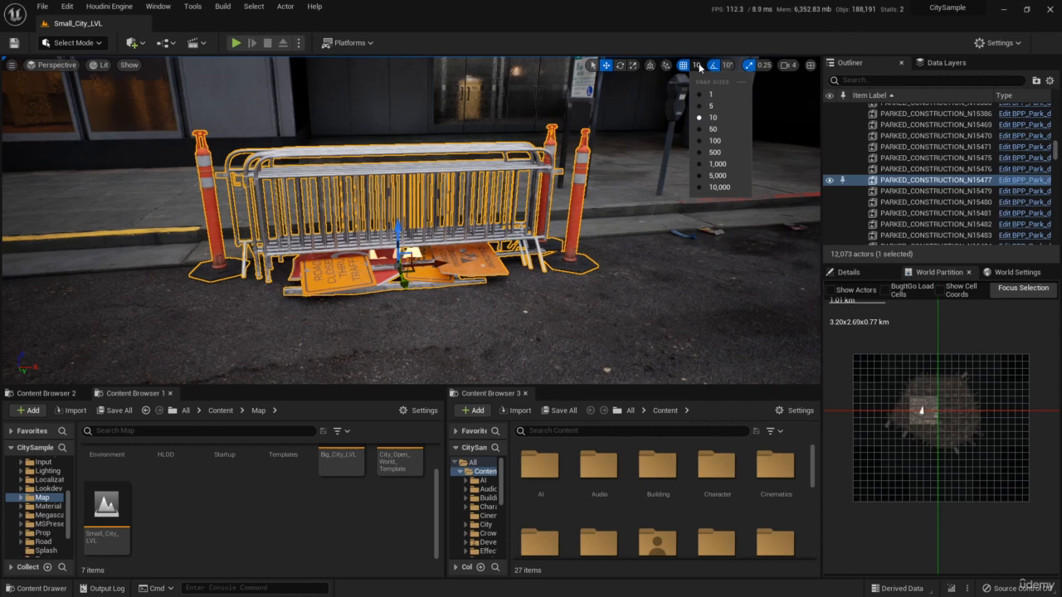
click(713, 141)
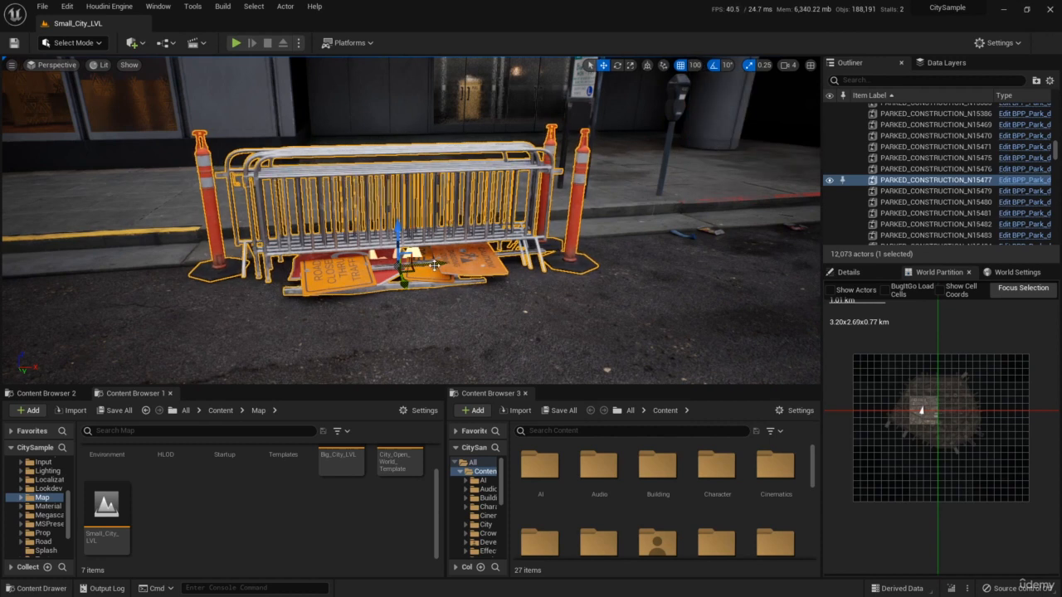
drag(432, 264, 476, 268)
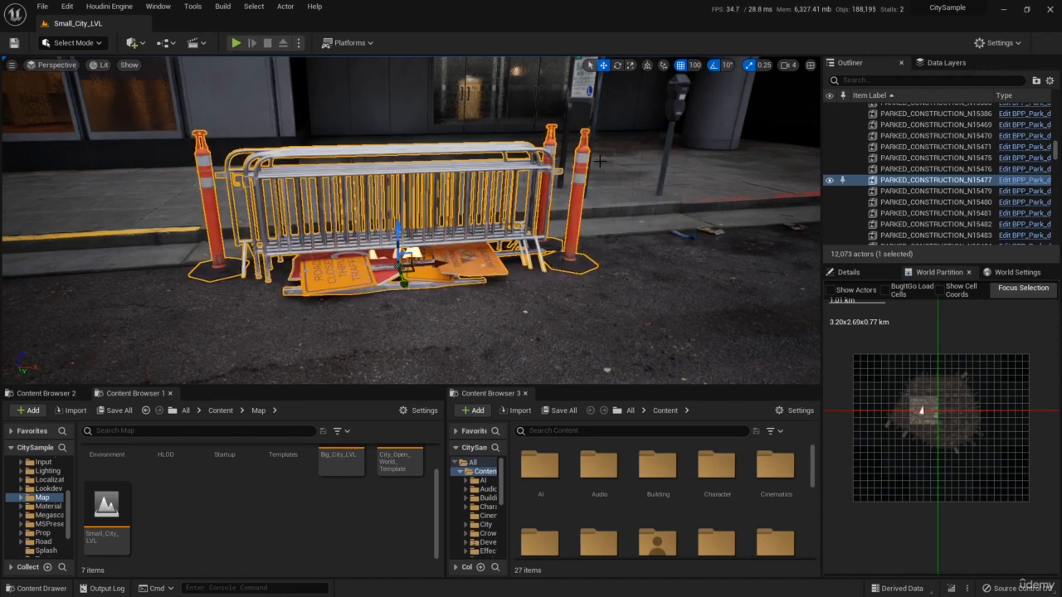
click(692, 66)
click(705, 131)
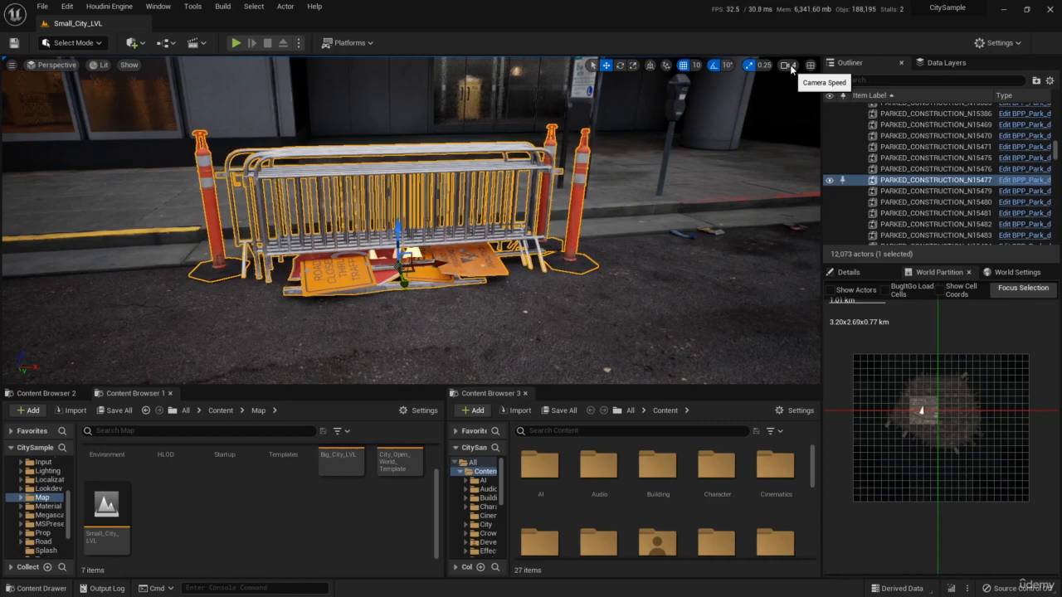
Step: Fly the camera through the streets and past the plaza to judge the viewport's camera speed
right_drag(514, 224, 290, 188)
key(w)
key(w)
key(w)
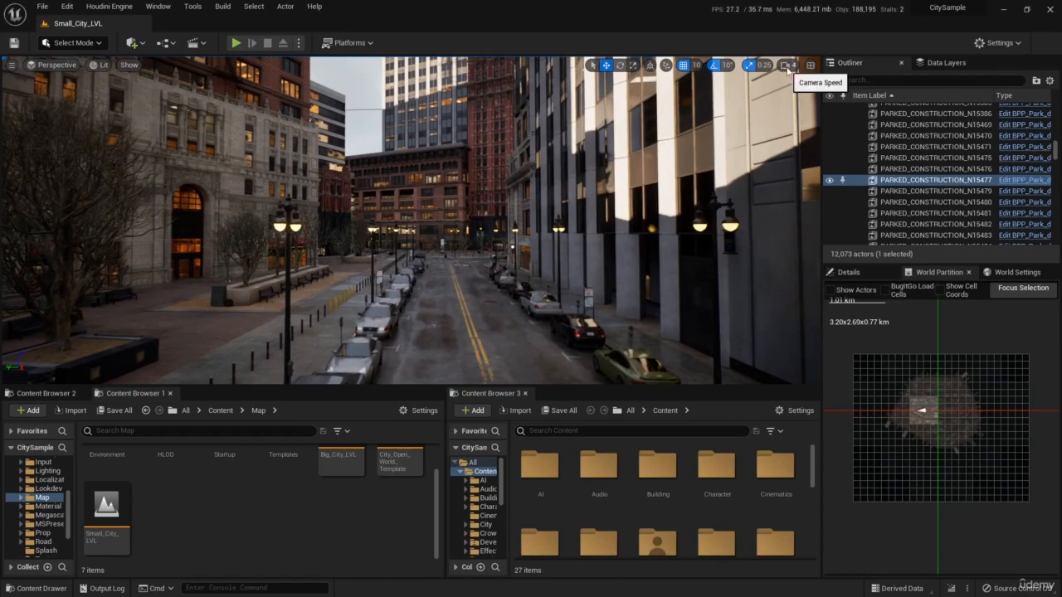
key(w)
right_drag(531, 207, 398, 236)
key(s)
key(w)
key(w)
key(d)
key(w)
Step: Set the viewport camera speed to 6 and fly back through the city toward the barriers
click(785, 65)
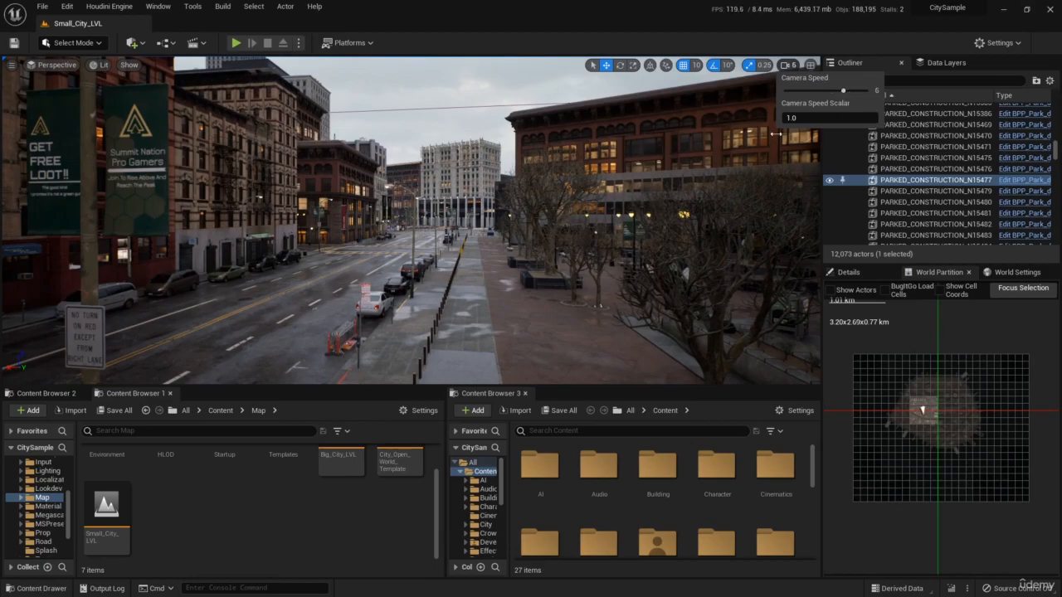
key(w)
right_drag(465, 224, 177, 232)
key(w)
key(w)
key(w)
Step: Set the viewport camera speed to 4 and fly to a view down the street beside the barriers
click(787, 65)
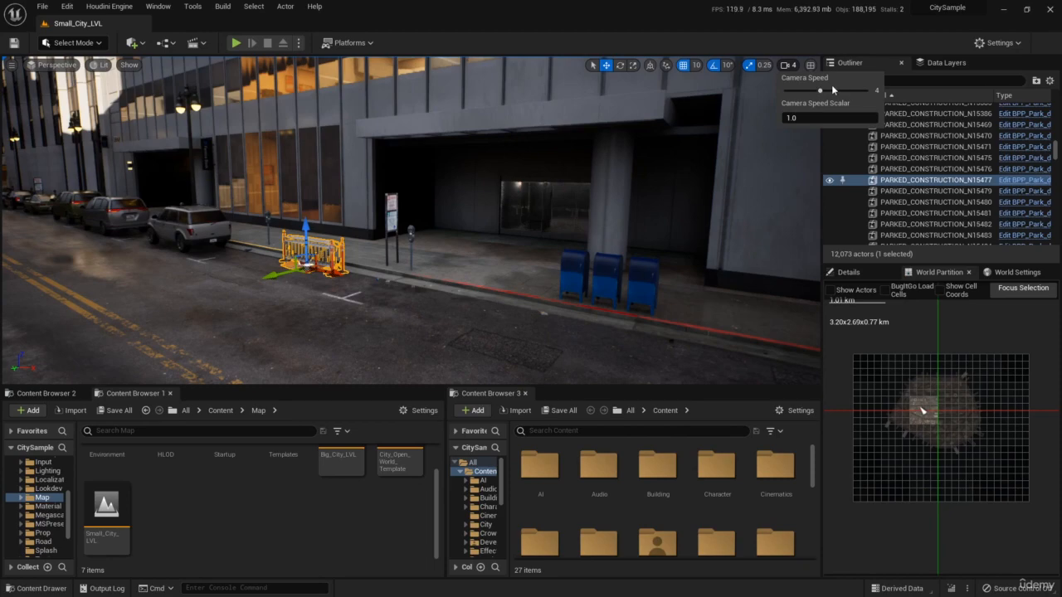
right_drag(514, 248, 307, 260)
key(w)
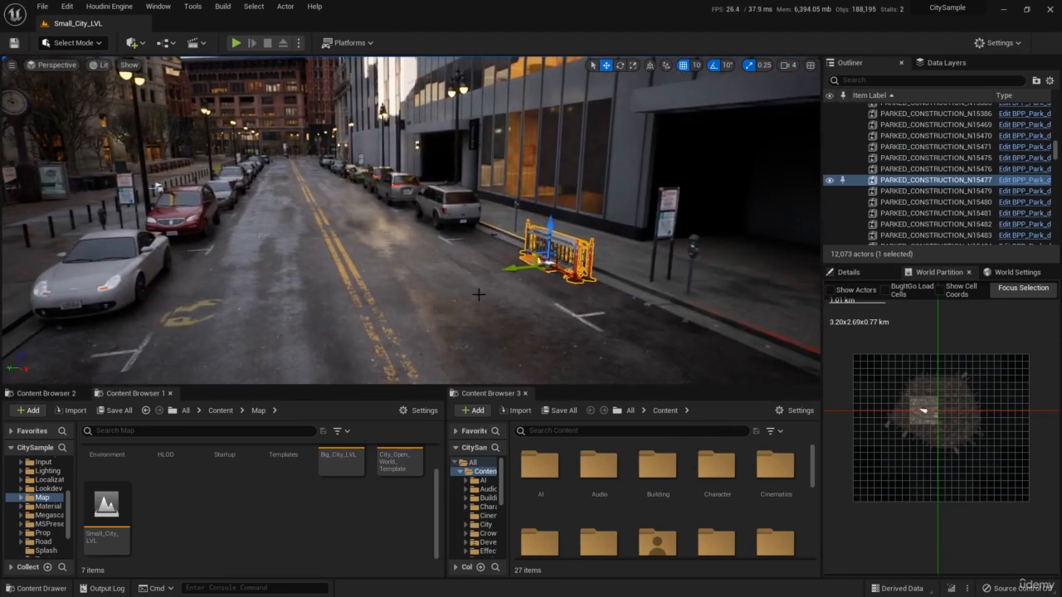
right_drag(479, 294, 528, 273)
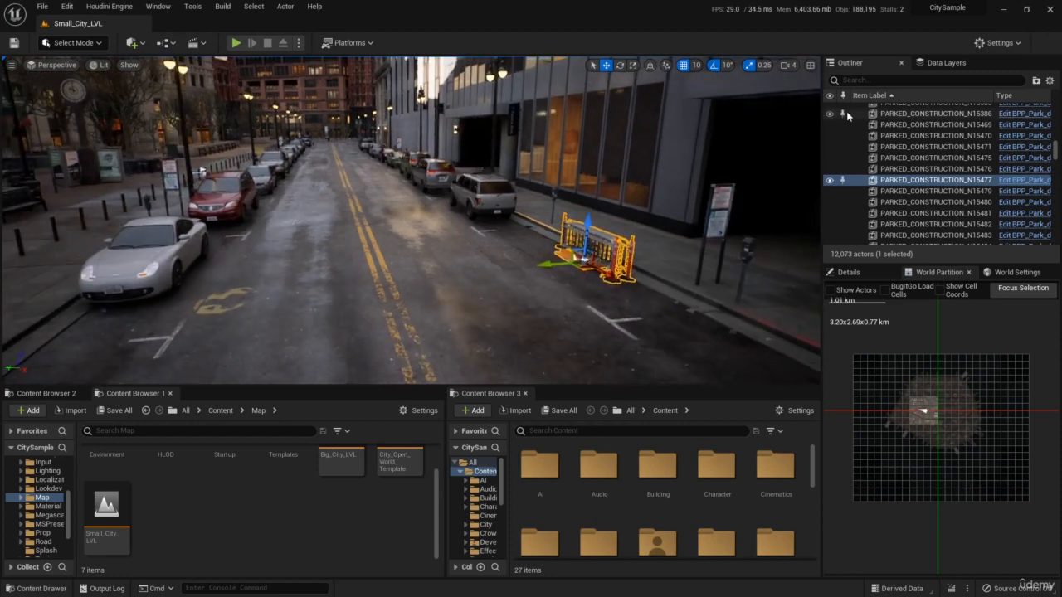
Step: Browse the level's actors in the Outliner and return to the selected construction barriers entry
scroll(899, 170, up, 15)
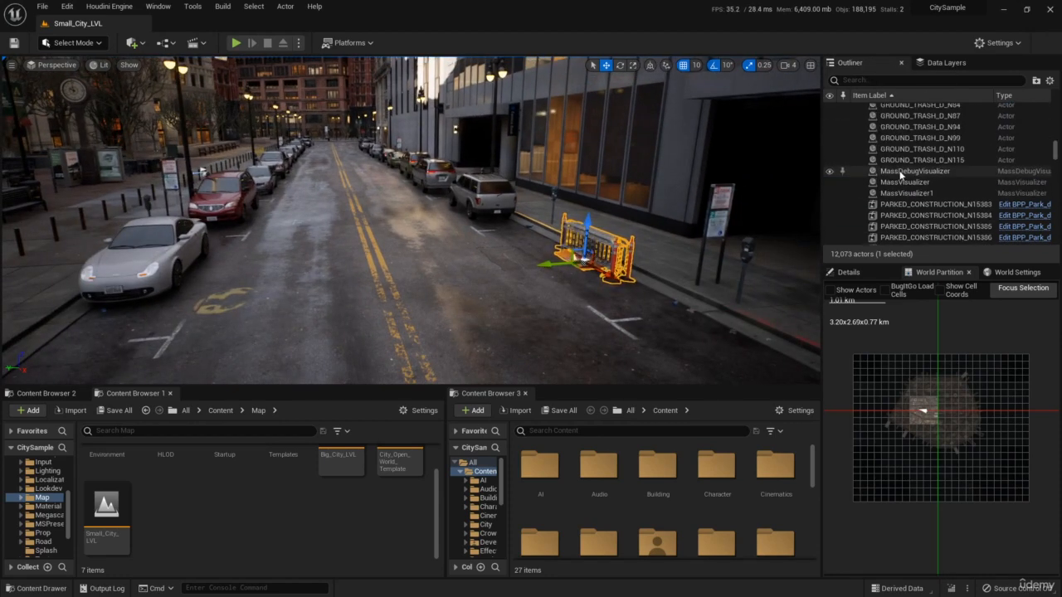
scroll(899, 172, down, 8)
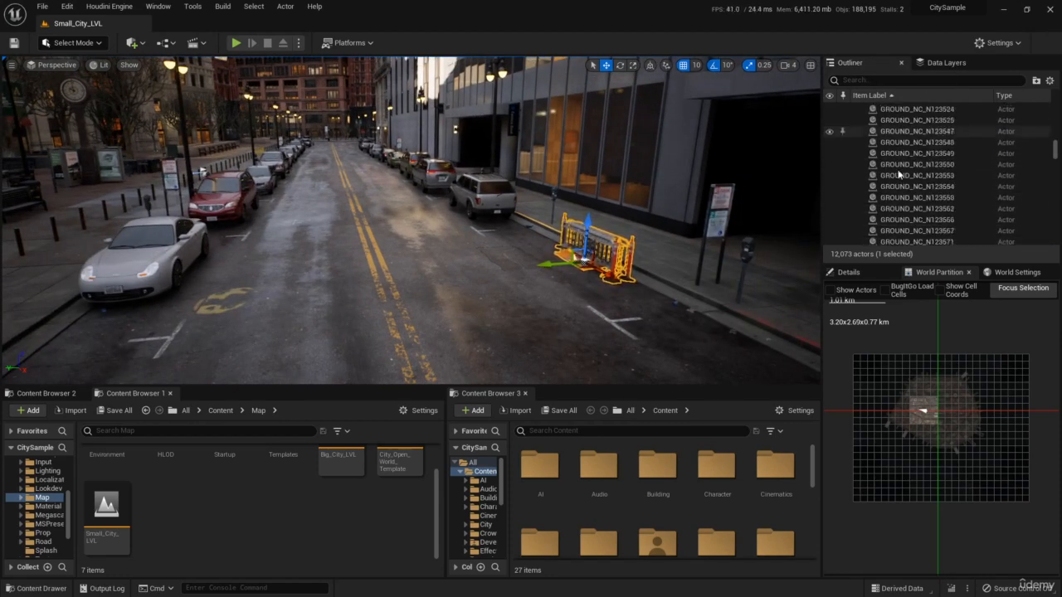
scroll(893, 173, down, 5)
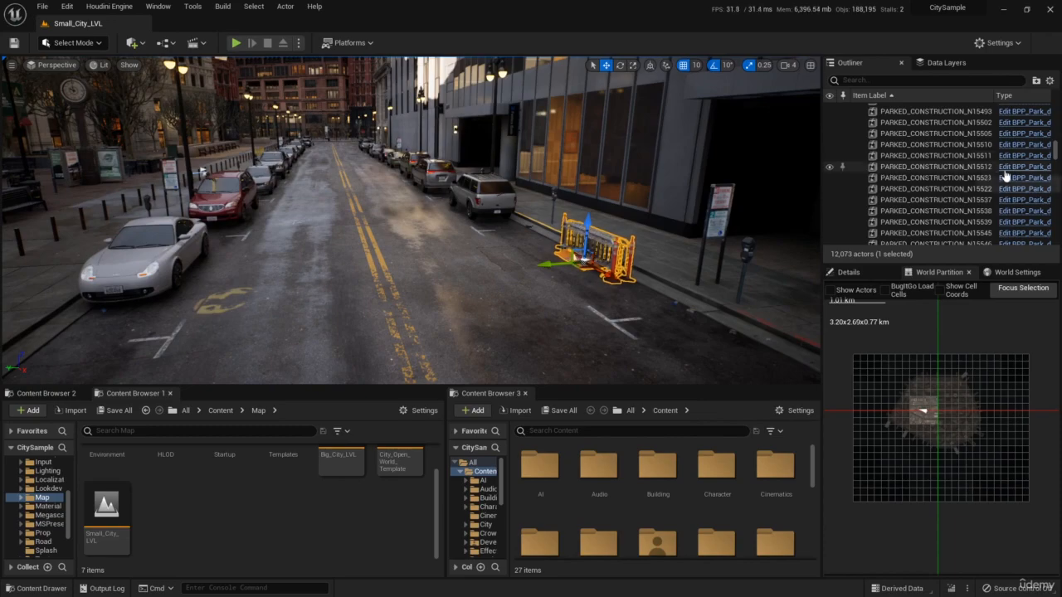
scroll(966, 161, up, 3)
Step: Turn the view toward the plaza, review the editor windows that can be opened, and close the list
mouse_move(498, 240)
right_down()
mouse_move(244, 207)
mouse_move(489, 238)
right_up()
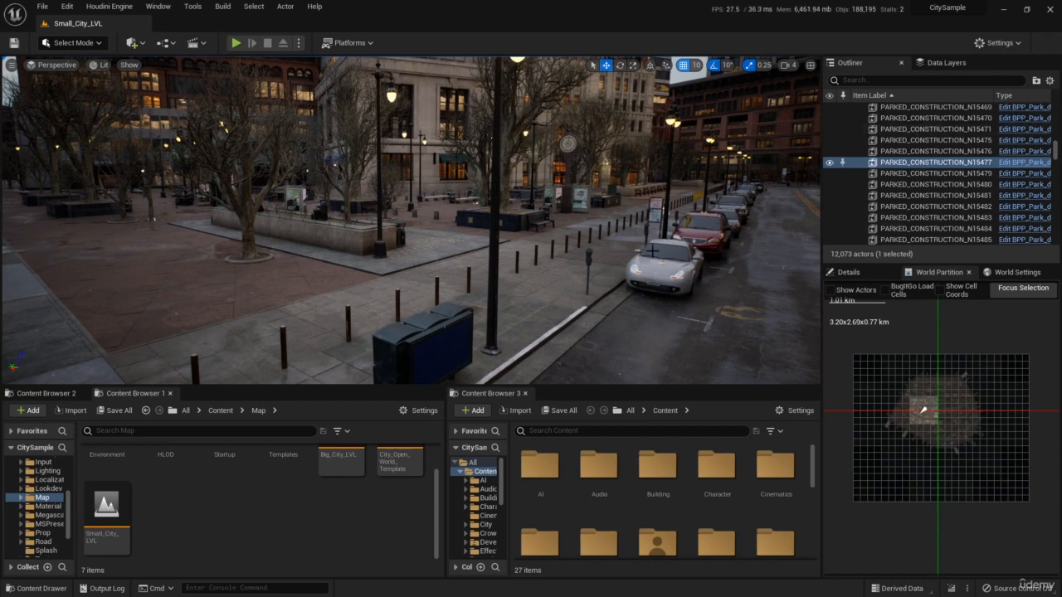
click(155, 7)
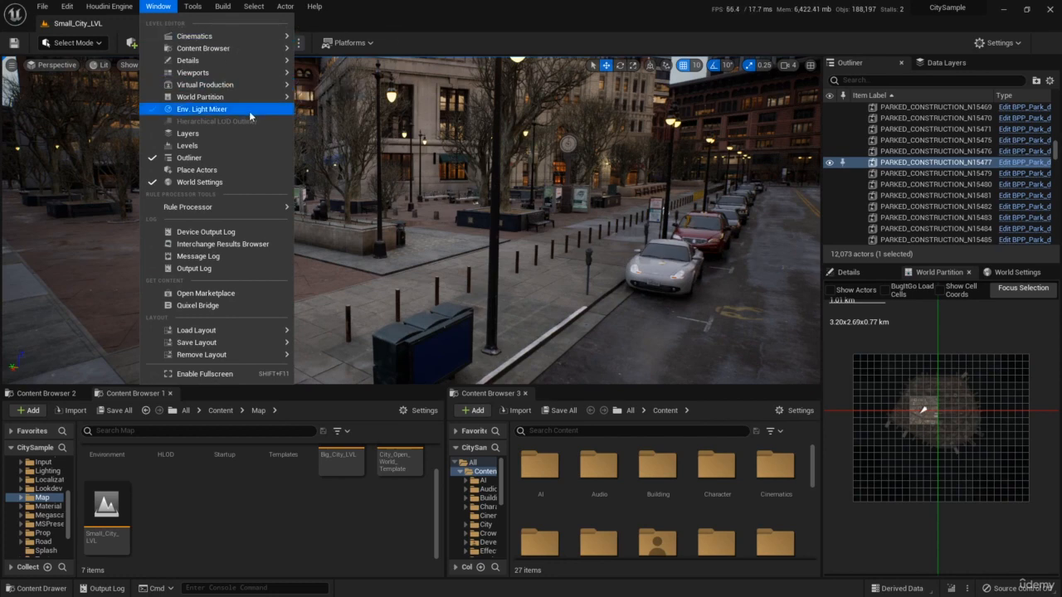
click(406, 3)
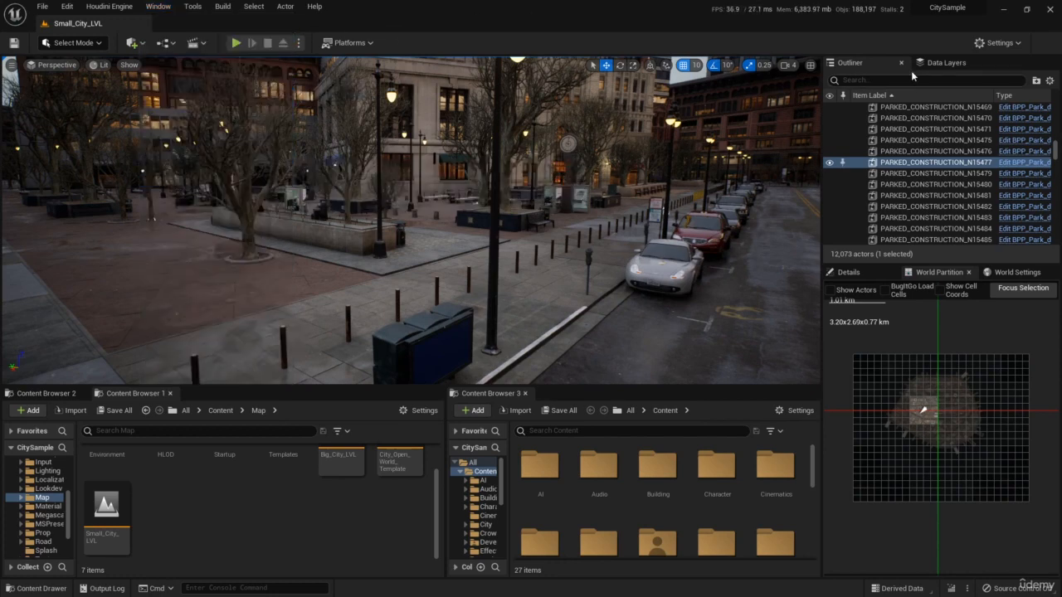
Step: Close the Outliner, reopen it from the editor windows, and dock it back ahead of Data Layers
click(900, 63)
click(158, 7)
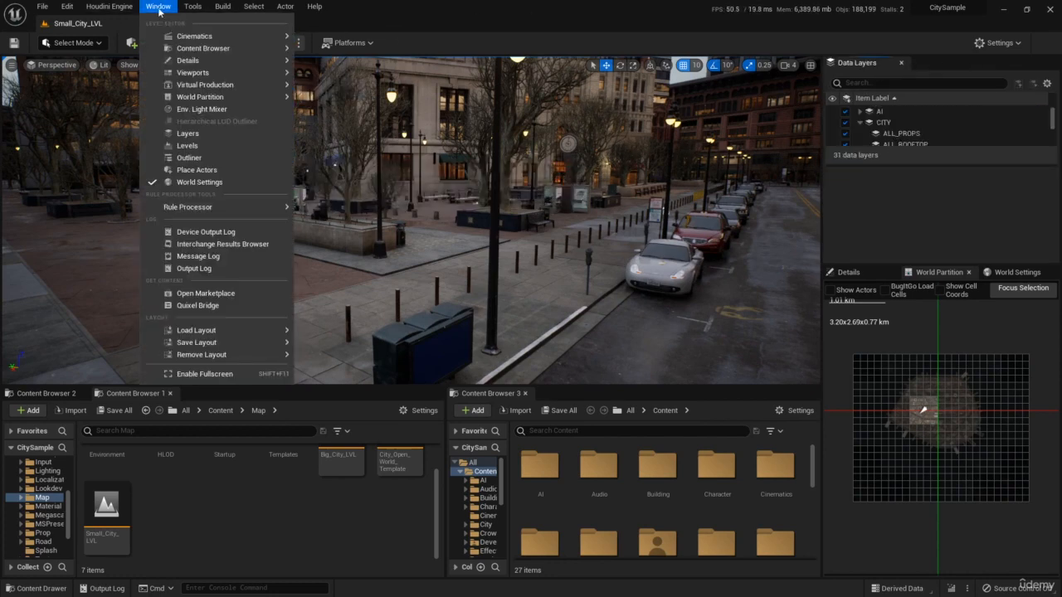
click(189, 158)
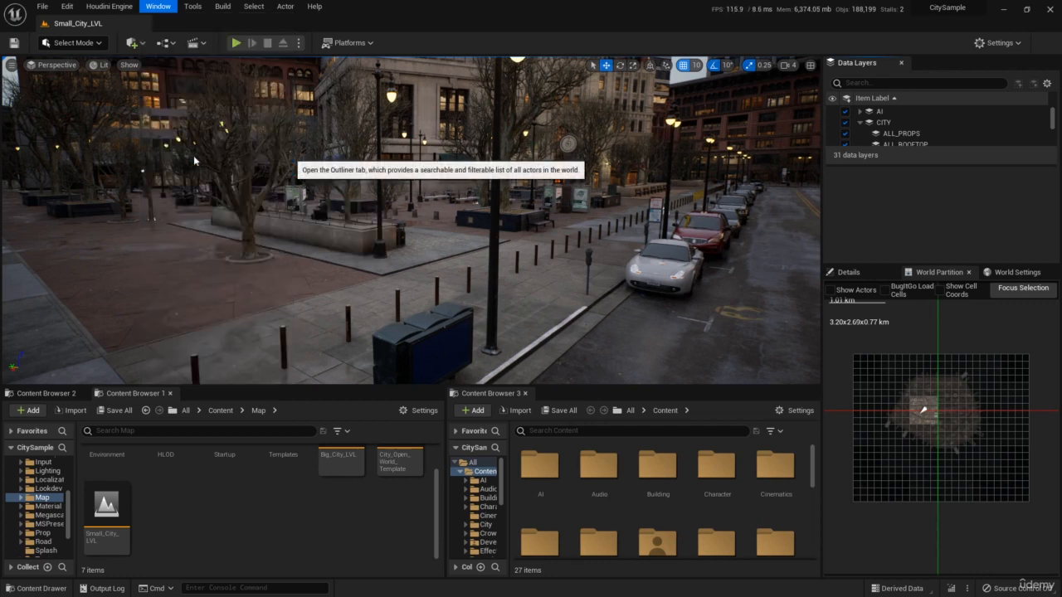
drag(933, 63, 929, 64)
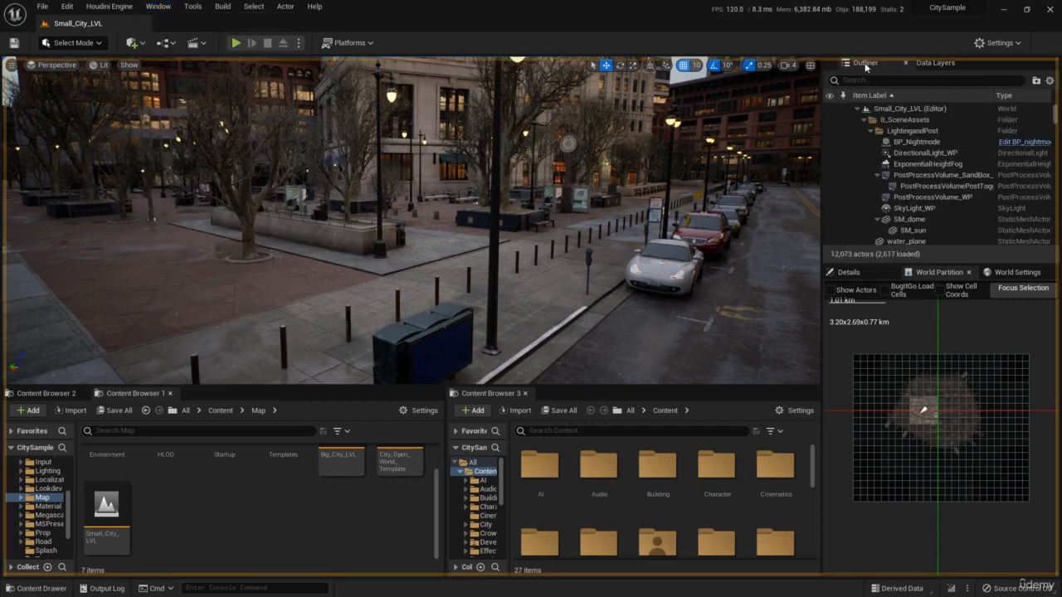
drag(865, 68, 865, 66)
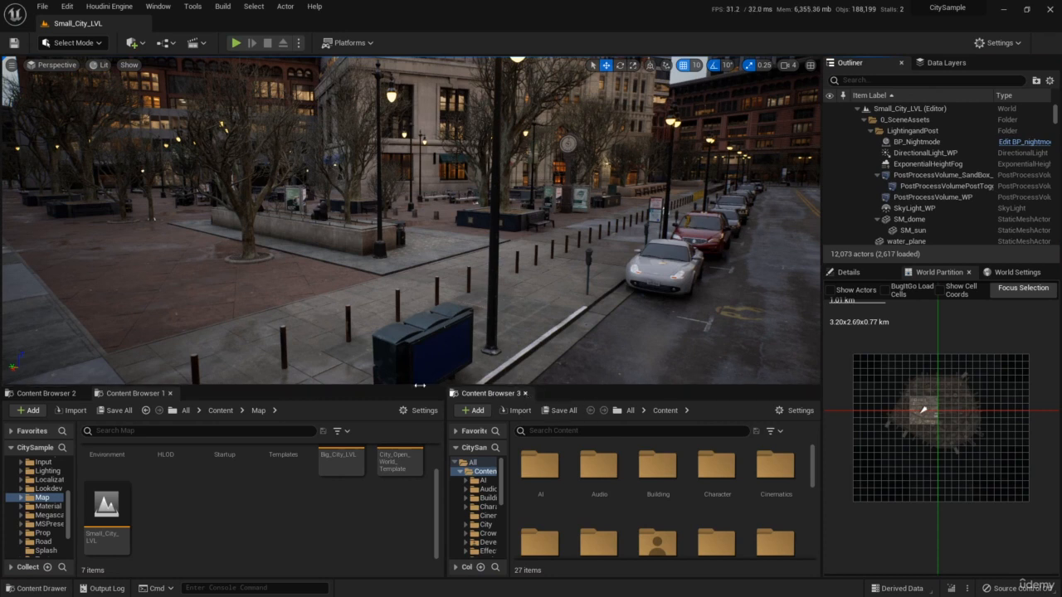
Step: Compare the Map folder contents in Content Browser 2 and Content Browser 1, ending on Content Browser 1
click(45, 393)
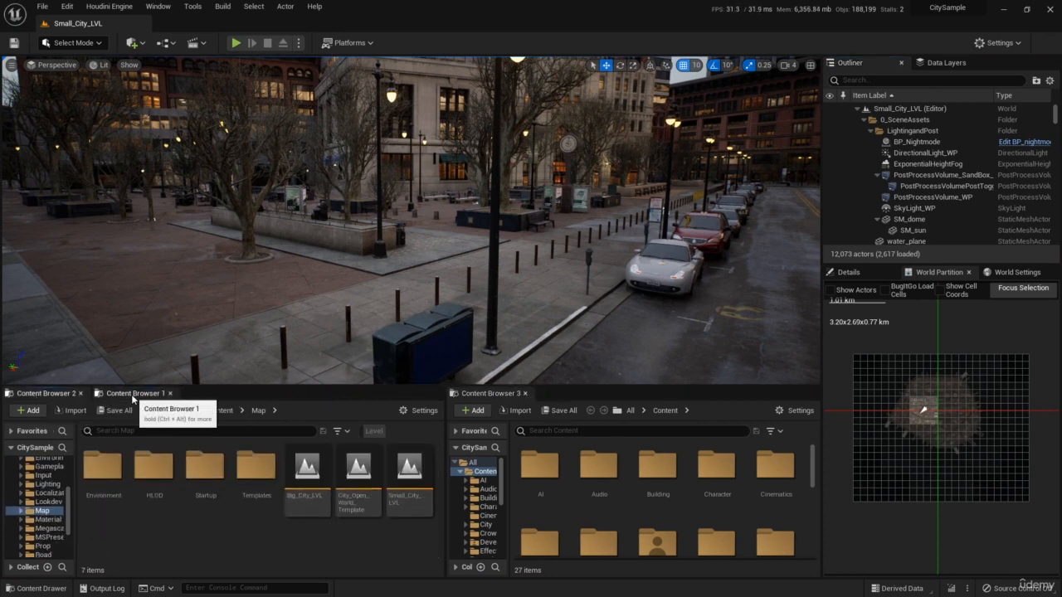
click(133, 393)
click(46, 393)
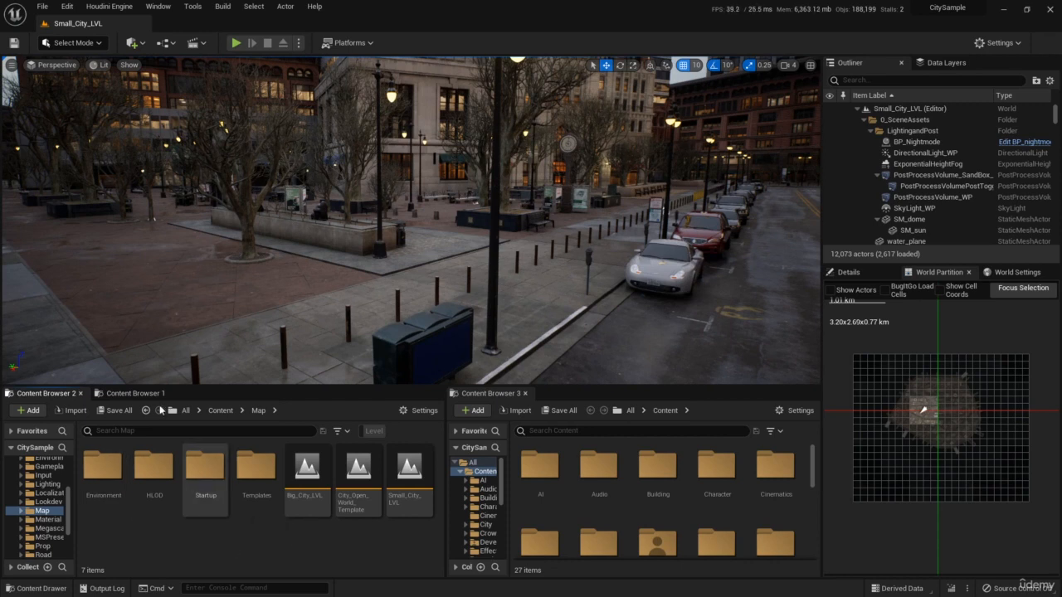
click(132, 394)
click(46, 393)
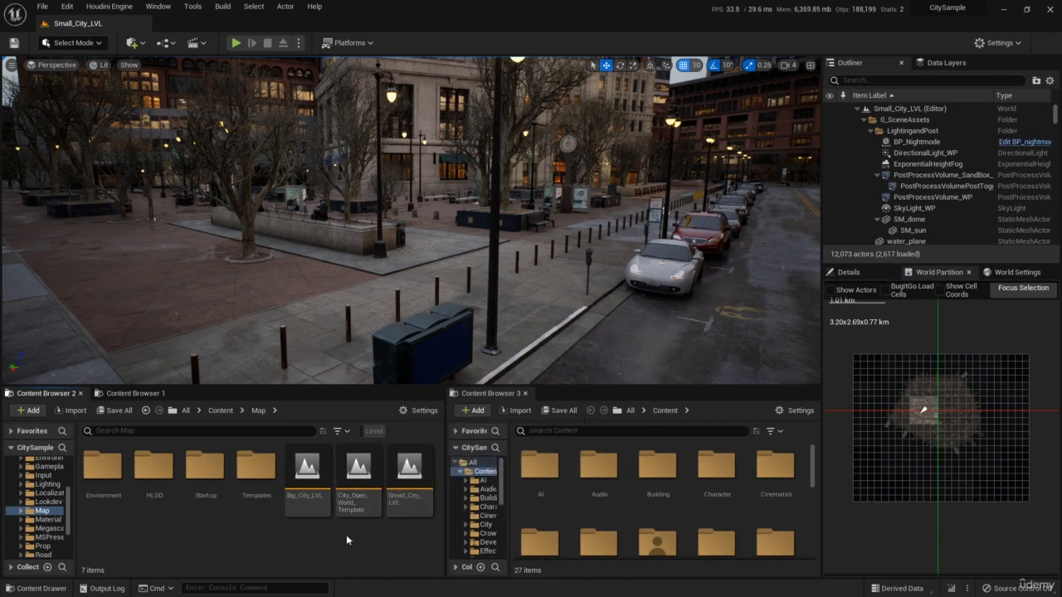
click(117, 394)
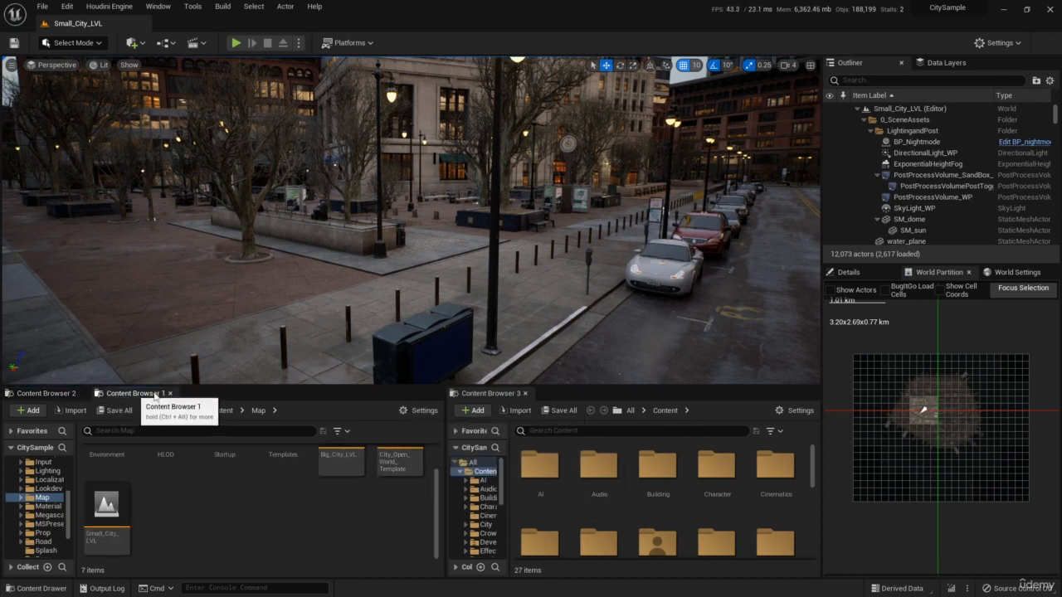
Step: Close all three docked content browsers so the viewport fills the space beneath it
click(524, 393)
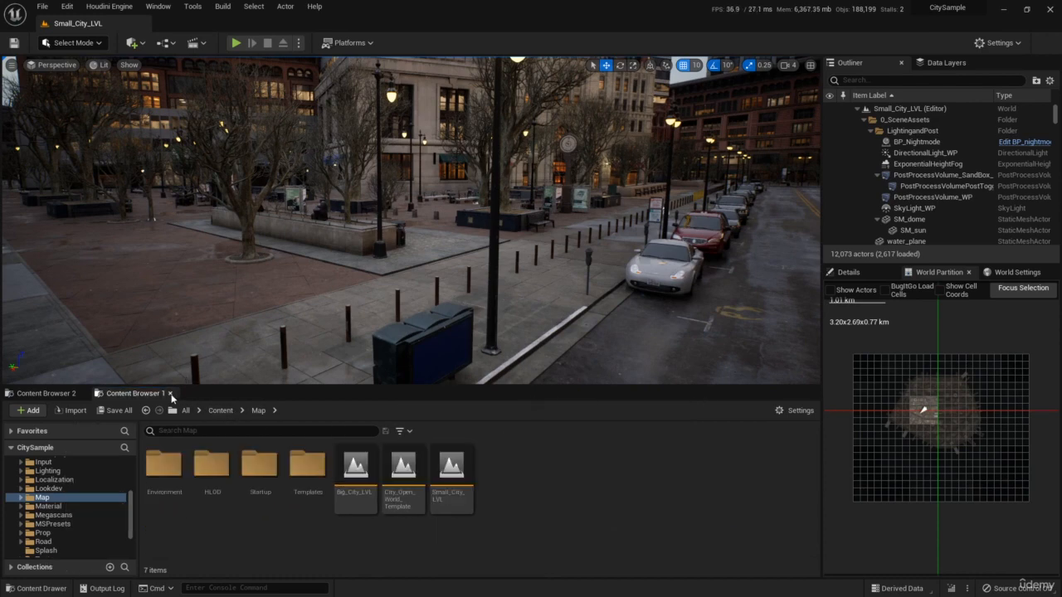
click(81, 393)
click(81, 393)
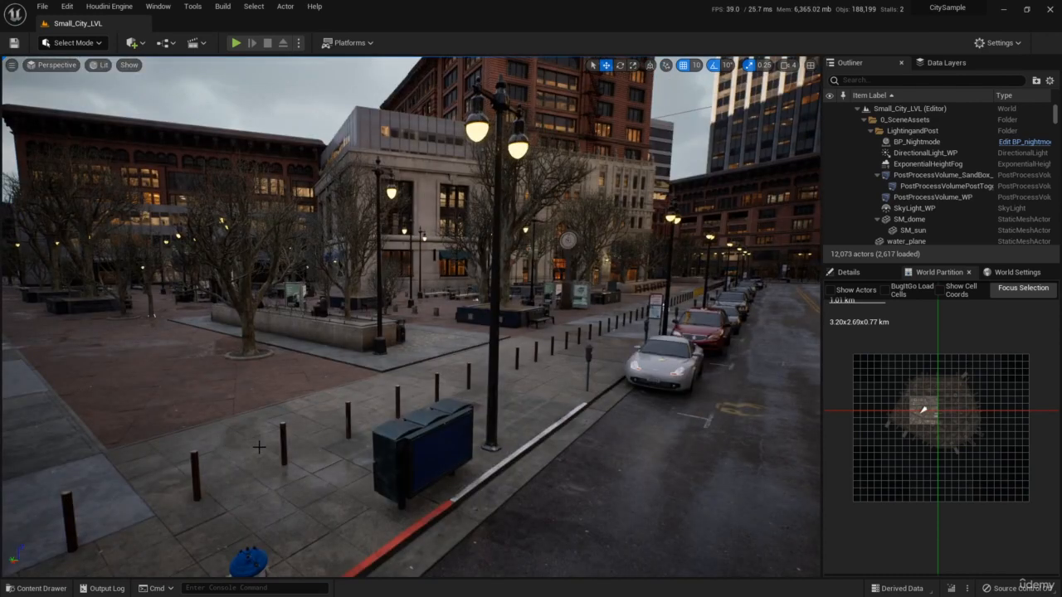
Step: Bring up the Content Drawer several times to view the Map folder, dismissing it after each look
key(ctrl+space)
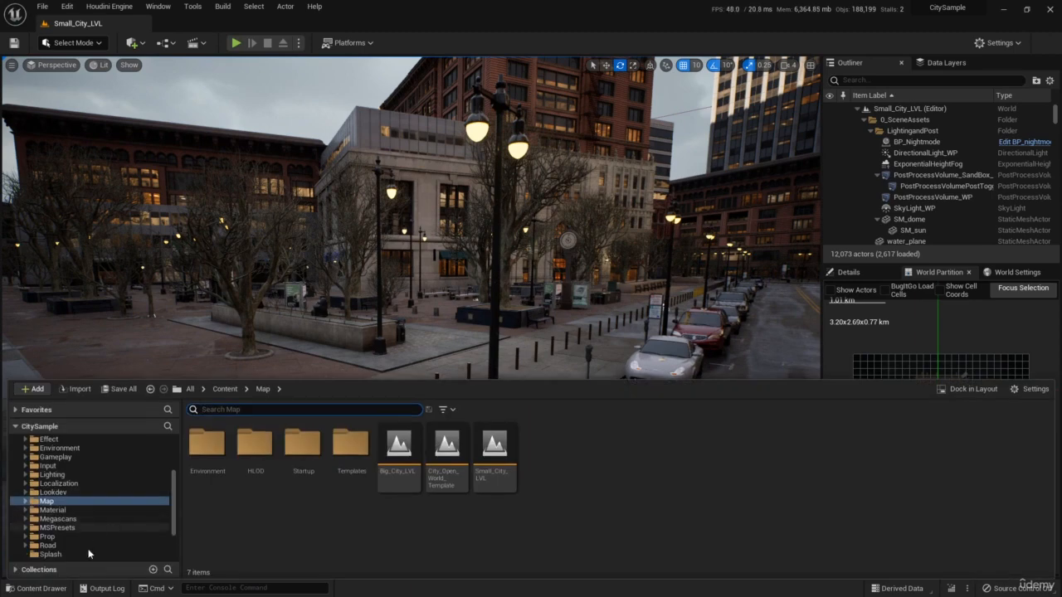
key(ctrl+space)
key(ctrl+space)
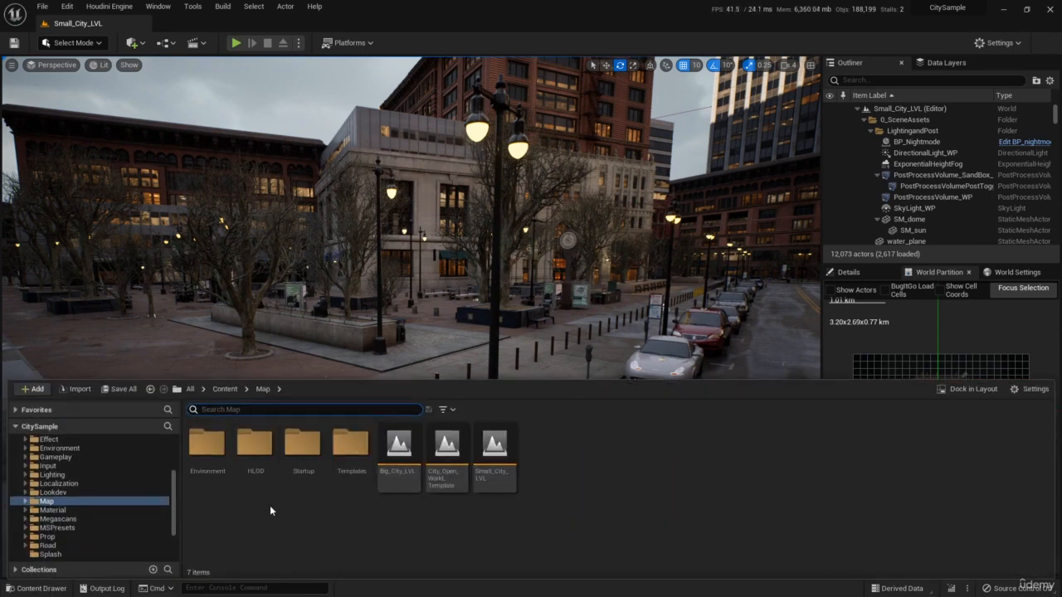
key(ctrl+space)
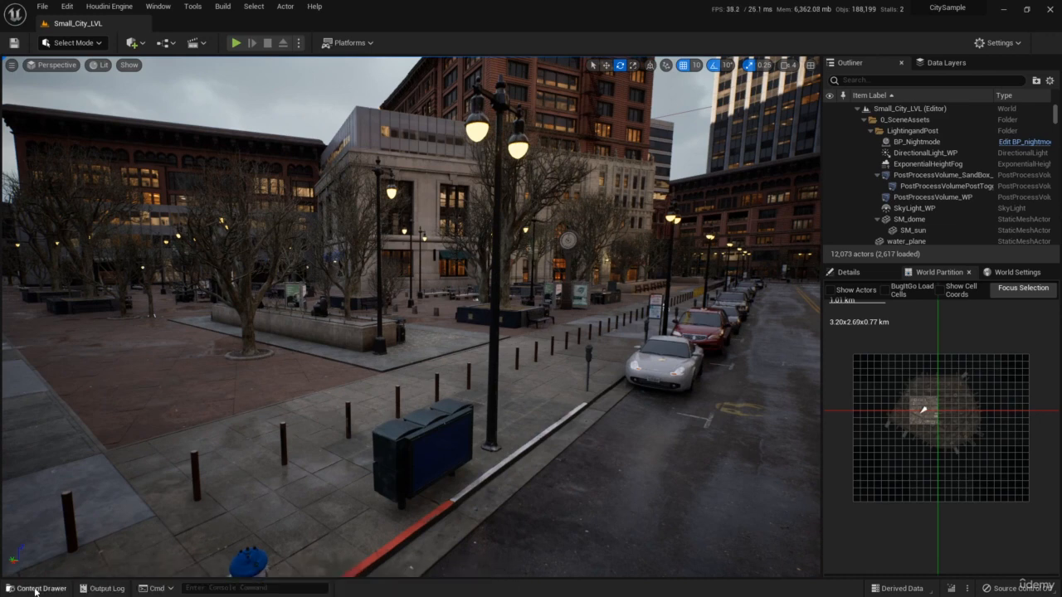
key(ctrl+space)
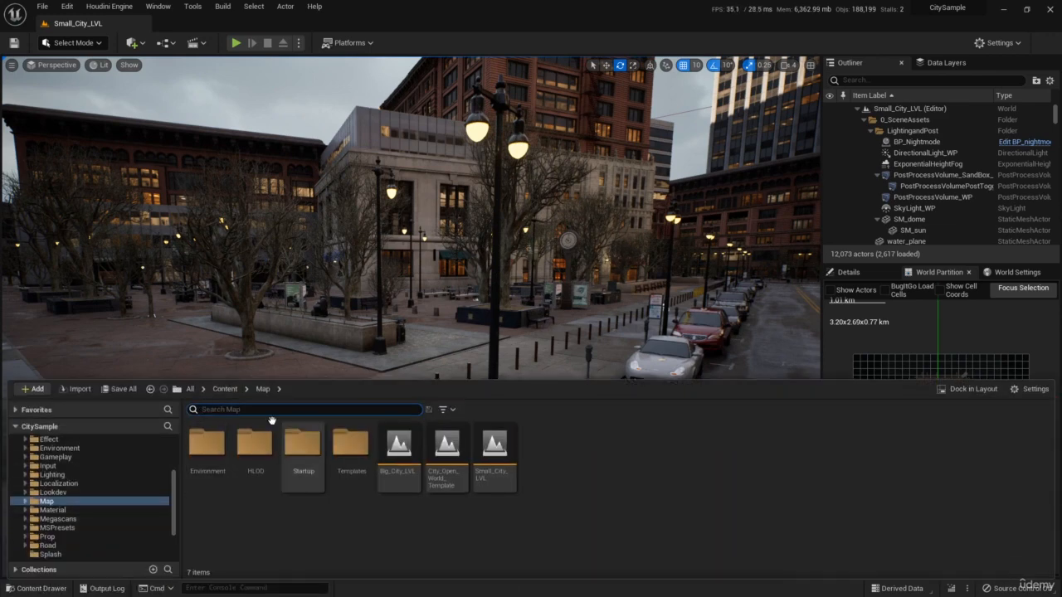
key(ctrl+space)
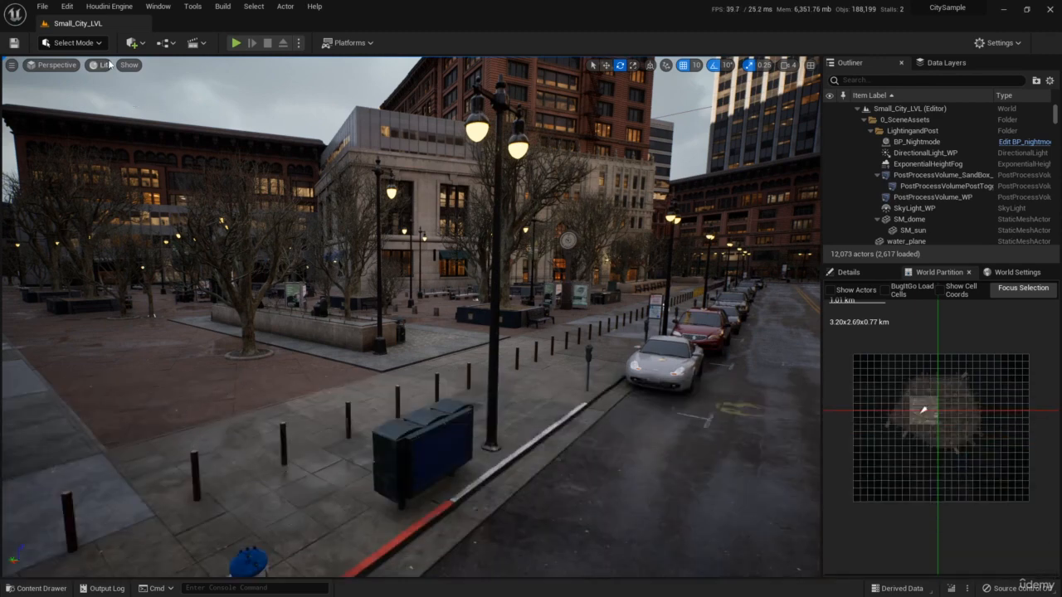
Step: Open Content Browser 1 docked beneath the viewport and reduce its height to enlarge the viewport
click(154, 8)
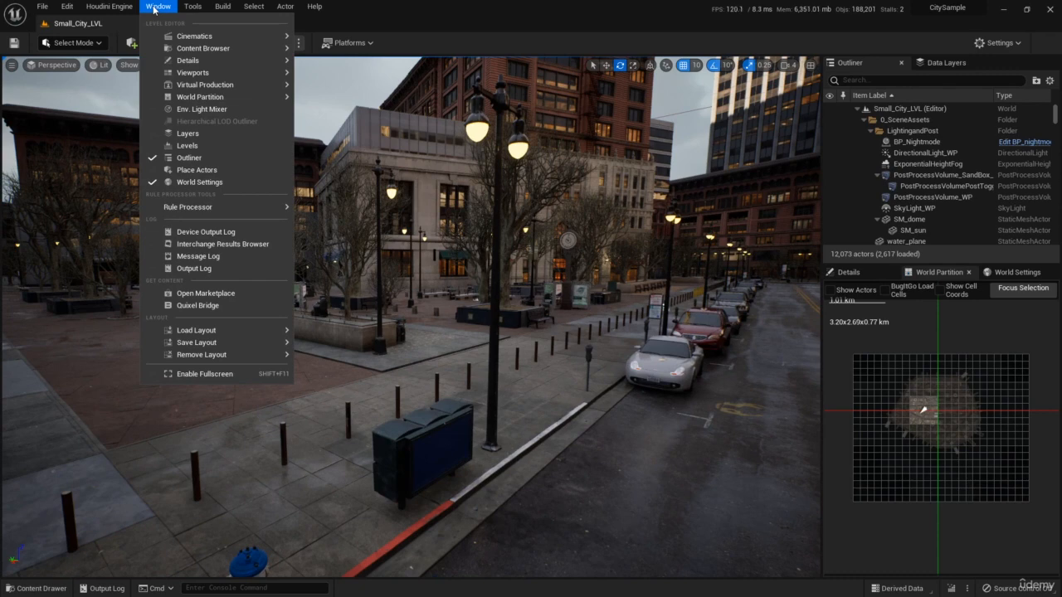
mouse_move(241, 48)
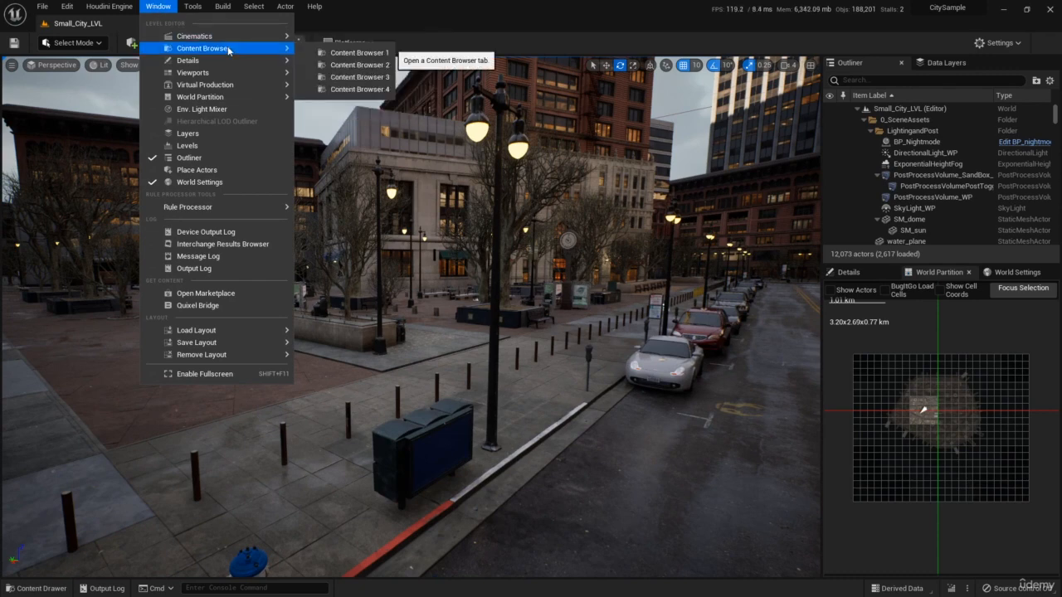
click(358, 53)
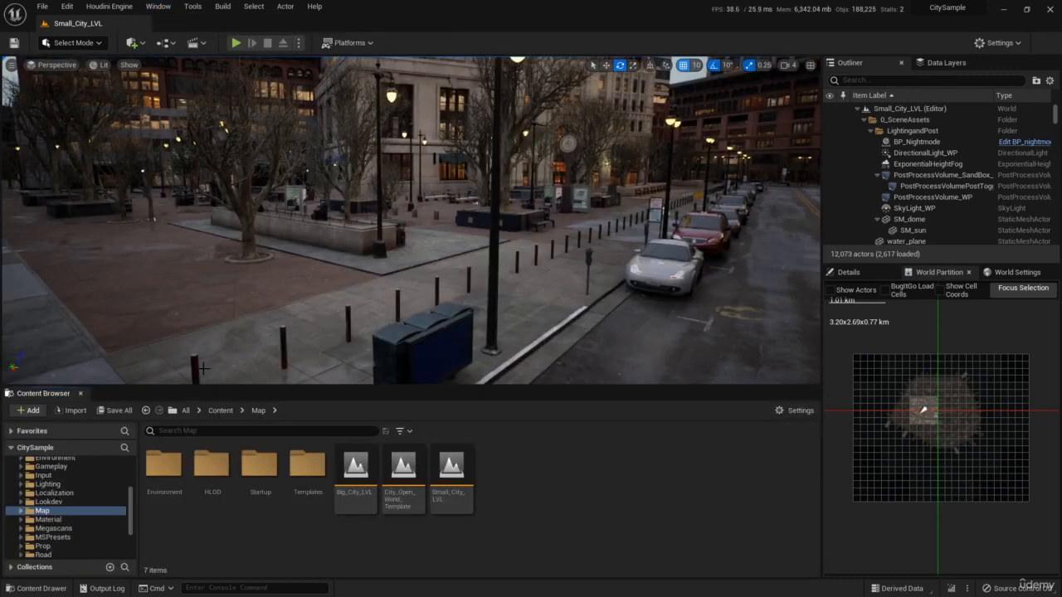
drag(217, 385, 218, 418)
Step: Open Content Browser 2 in the same dock area as the first content browser
click(158, 5)
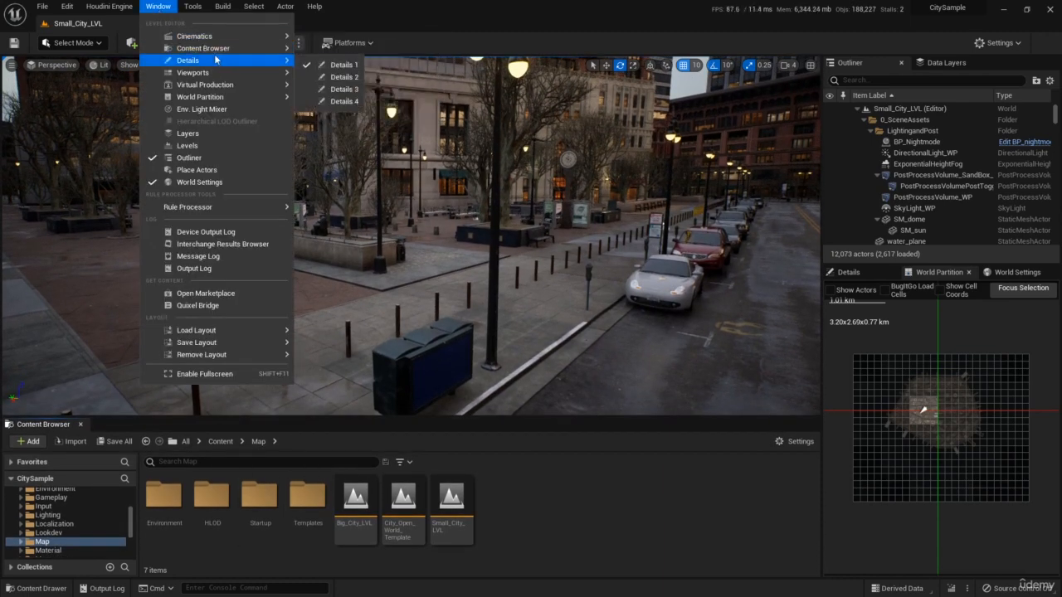
mouse_move(249, 48)
click(328, 64)
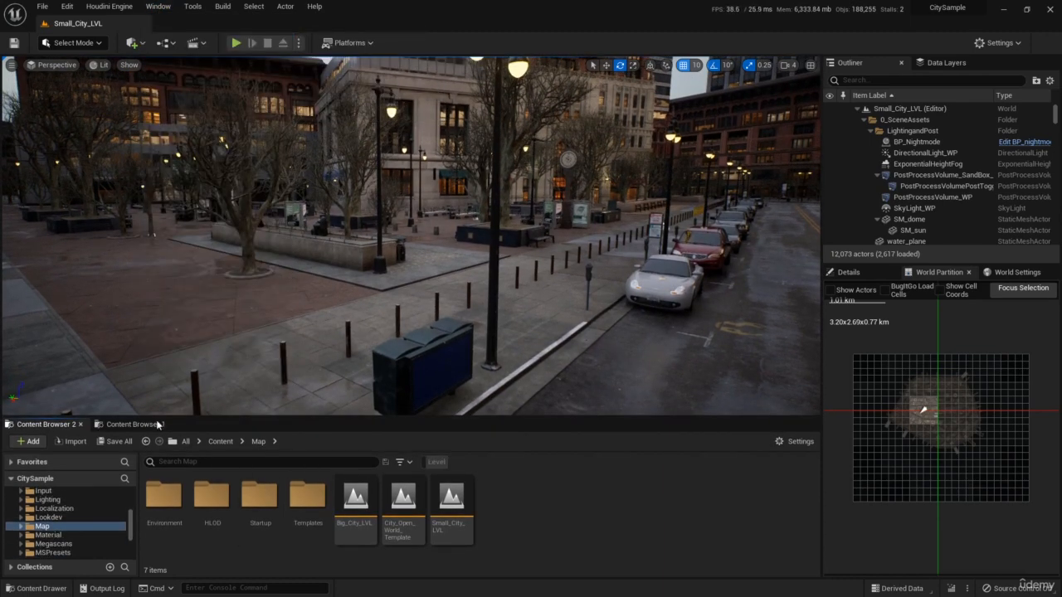
Step: Dock Content Browser 1 to the right of Content Browser 2, adjust their split, and widen the viewport area
click(133, 425)
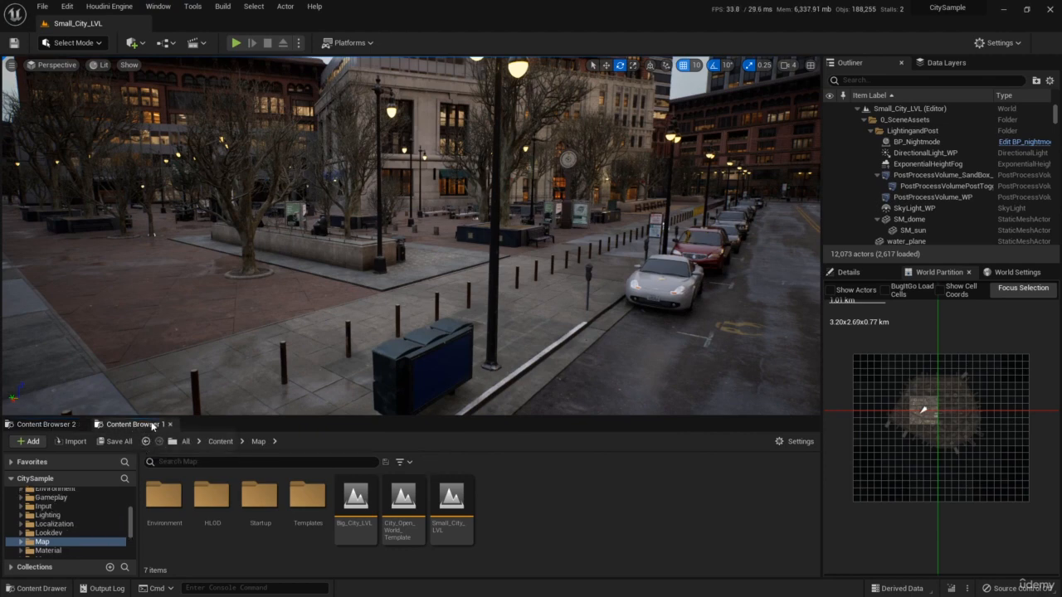
drag(152, 425, 318, 358)
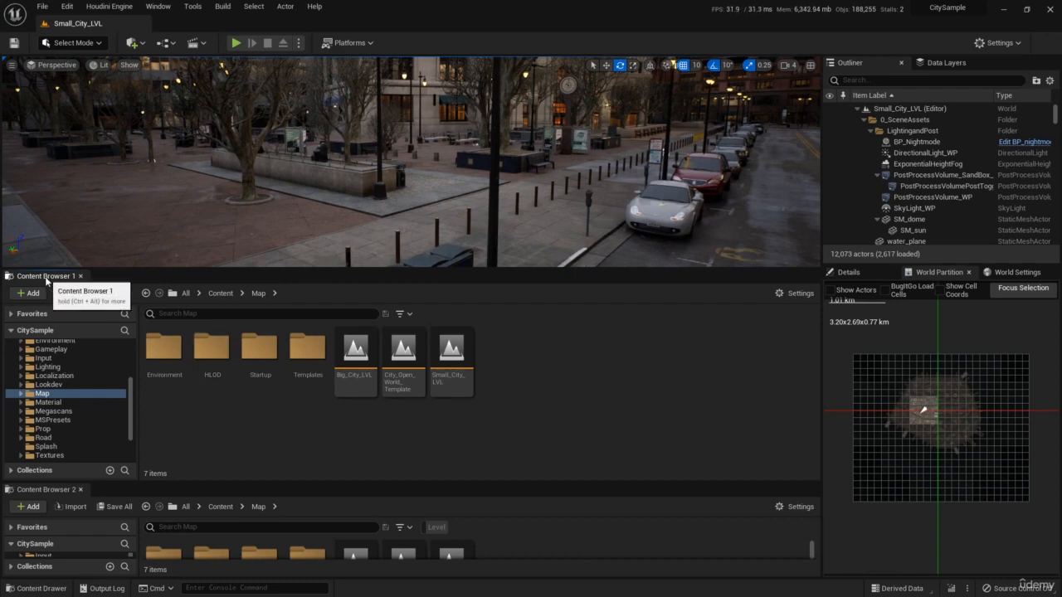
drag(73, 285, 751, 488)
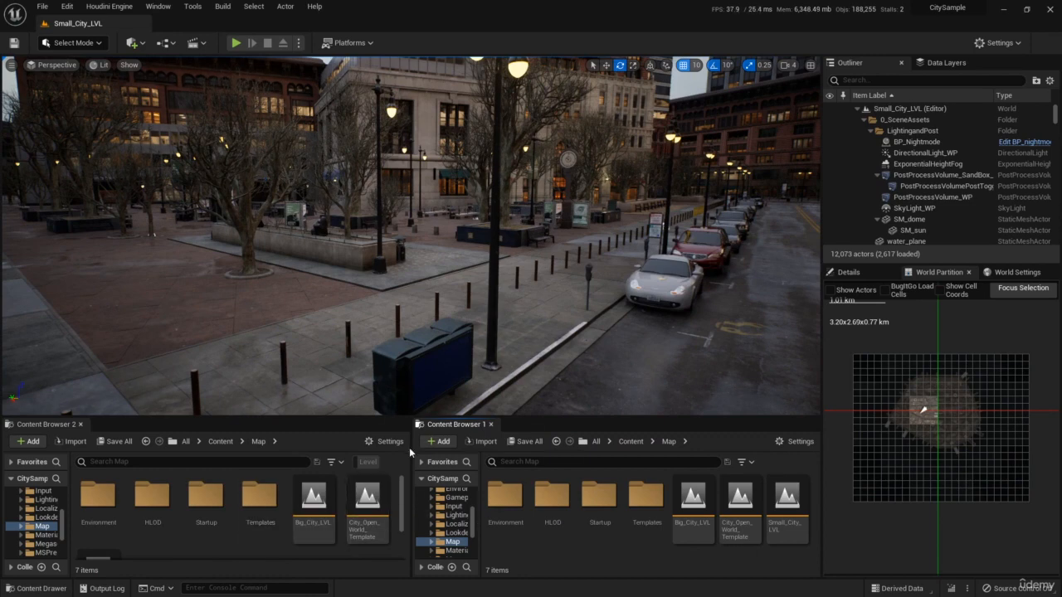
mouse_move(416, 445)
mouse_down()
mouse_move(379, 446)
mouse_move(474, 445)
mouse_move(397, 445)
mouse_up()
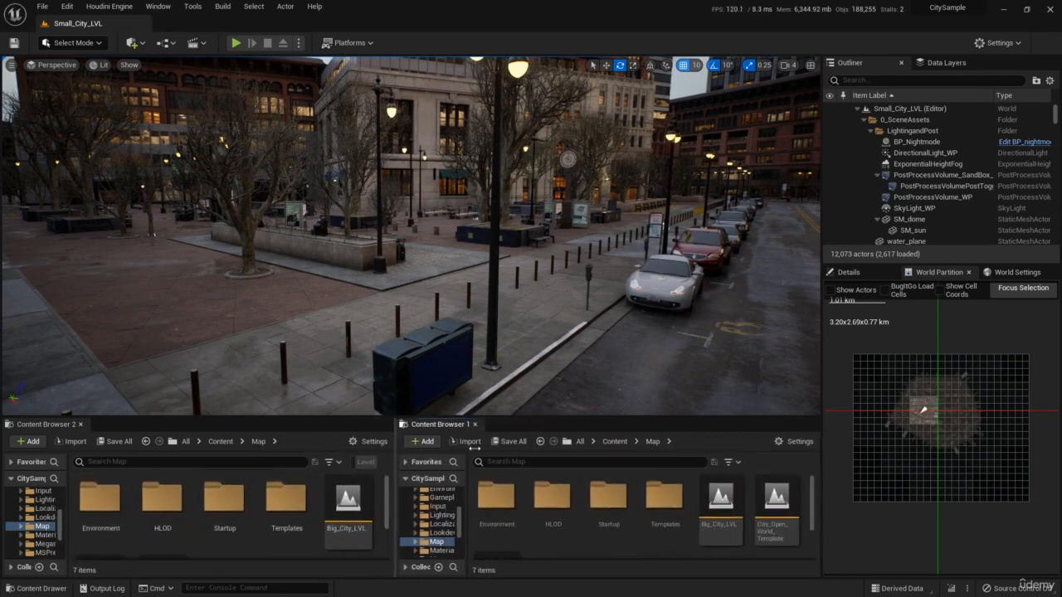
mouse_move(823, 329)
mouse_down()
mouse_move(783, 332)
mouse_move(876, 334)
mouse_move(841, 336)
mouse_up()
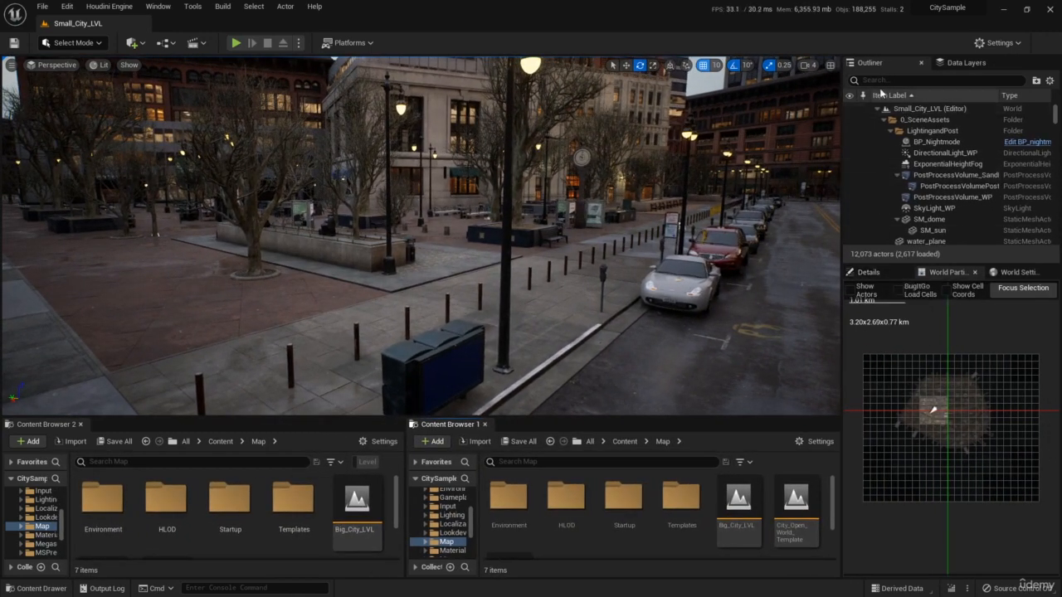
Step: Show the details of the selected construction barriers and focus the viewport on them
right_drag(705, 208, 793, 201)
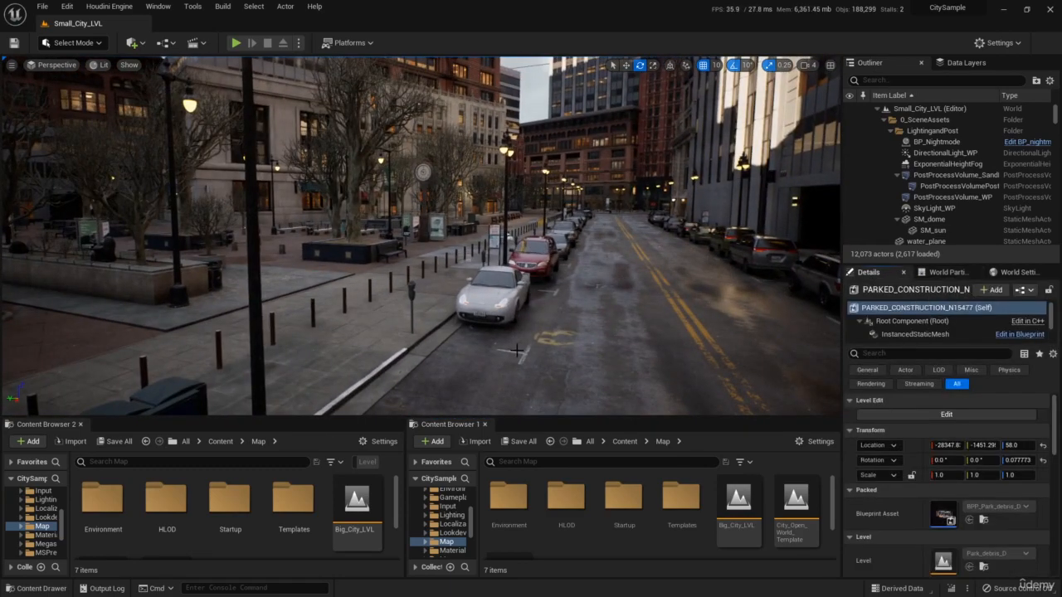
key(w)
key(f)
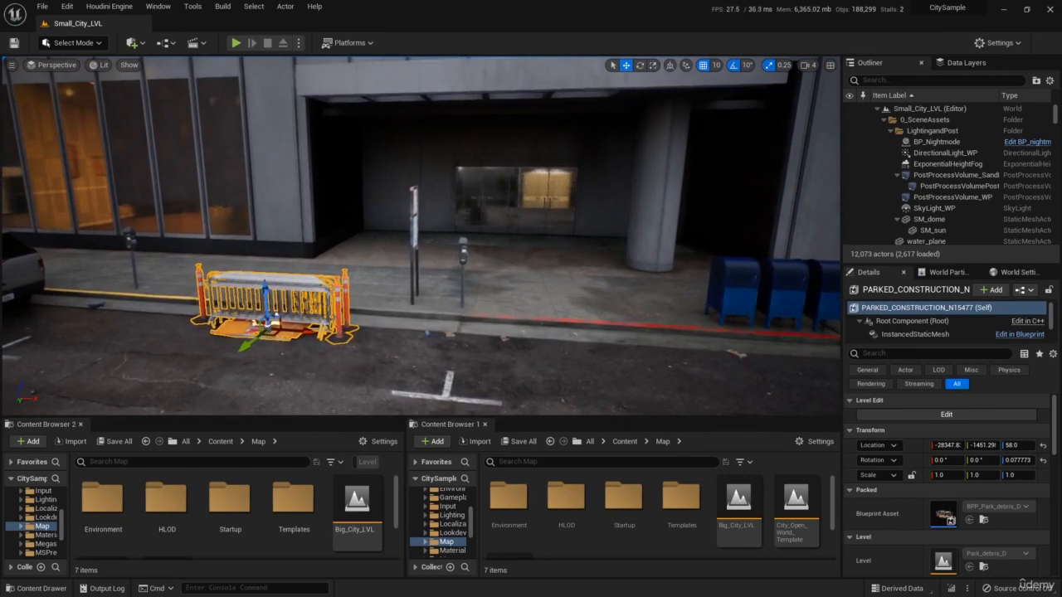
Step: Select the street furniture for its details, then reselect the construction barriers and fly the view closer to them
click(495, 342)
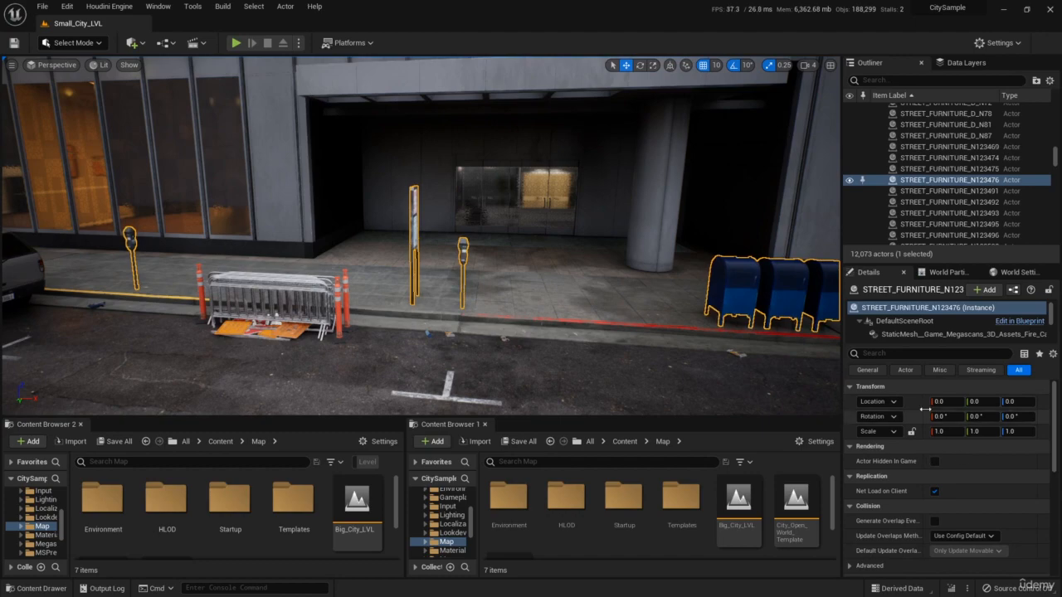
click(270, 303)
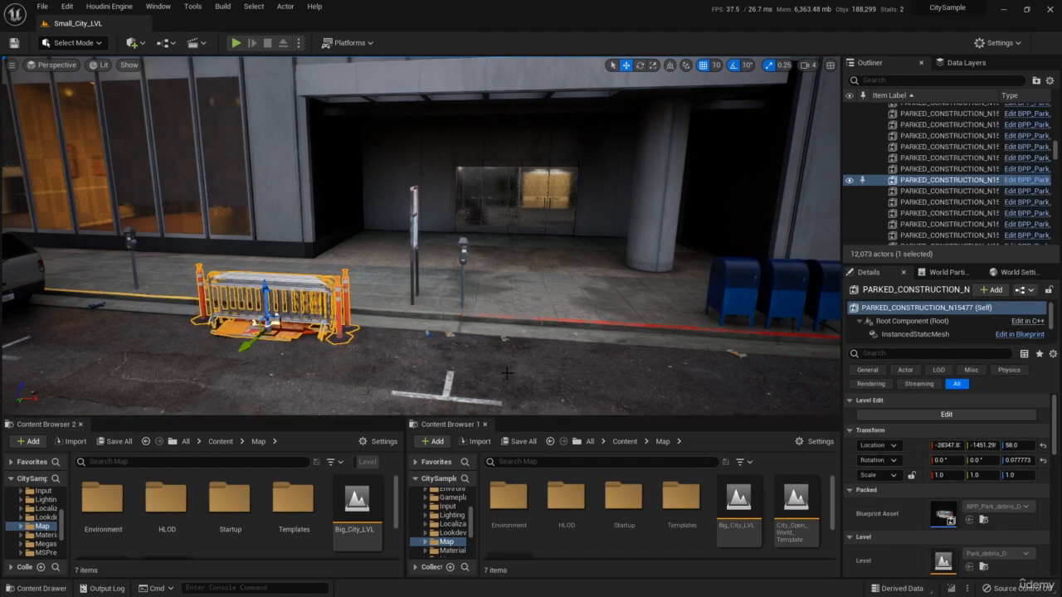
key(w)
right_drag(506, 373, 433, 404)
key(s)
right_drag(713, 357, 720, 368)
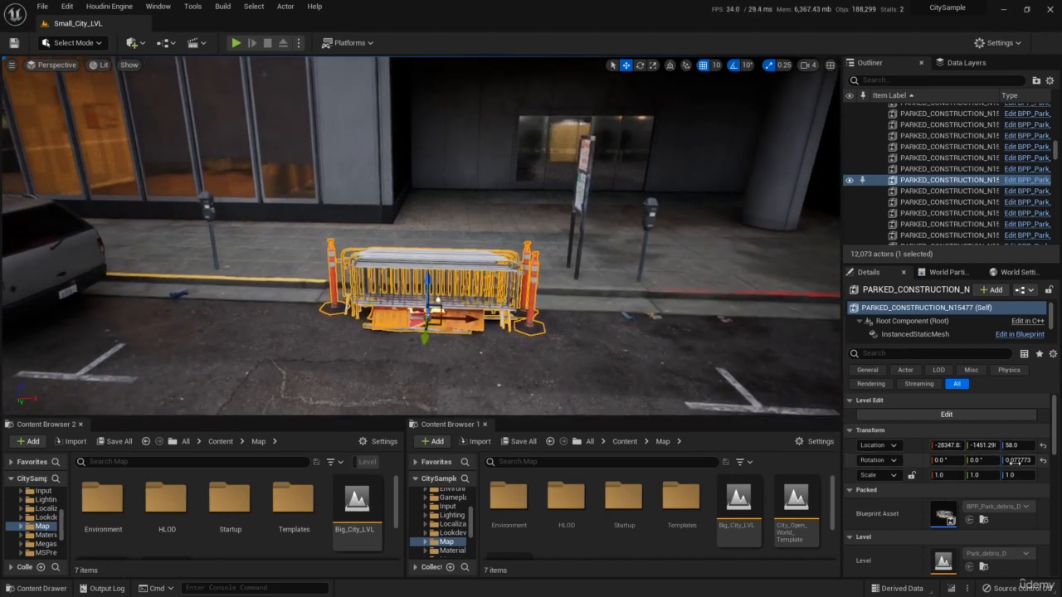
Step: Examine the barriers' detail properties, from the transform values through Rendering and HLOD to World Partition and Actor
click(1019, 461)
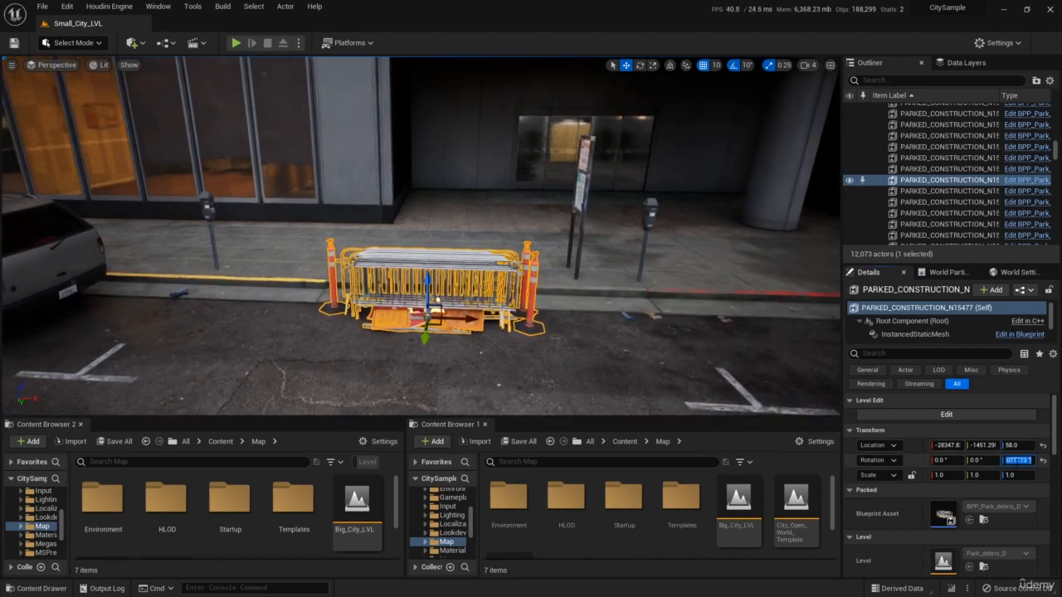
scroll(966, 530, down, 3)
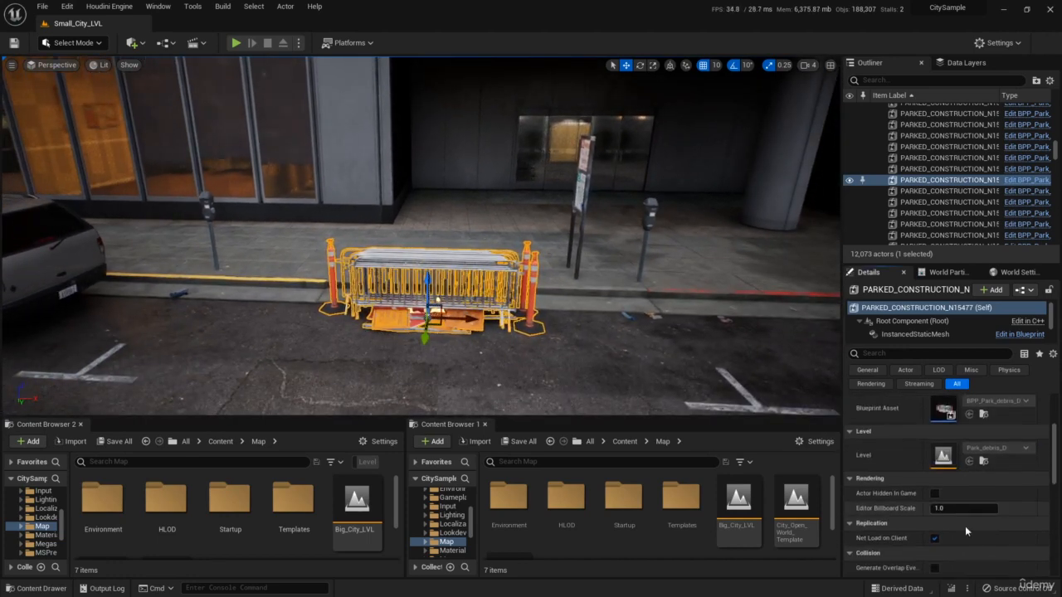
scroll(960, 516, up, 1)
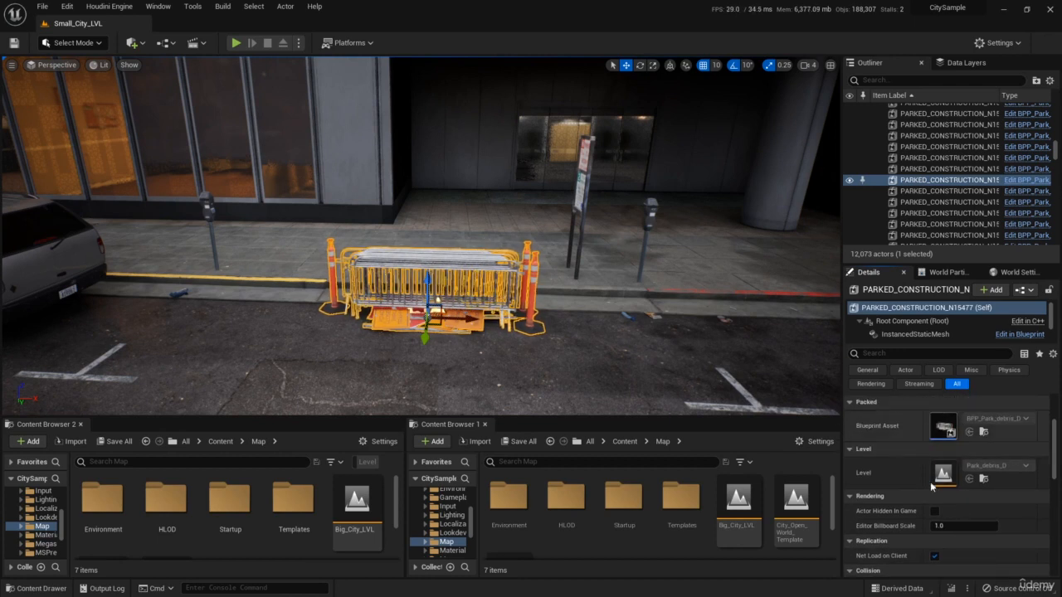
scroll(920, 475, down, 6)
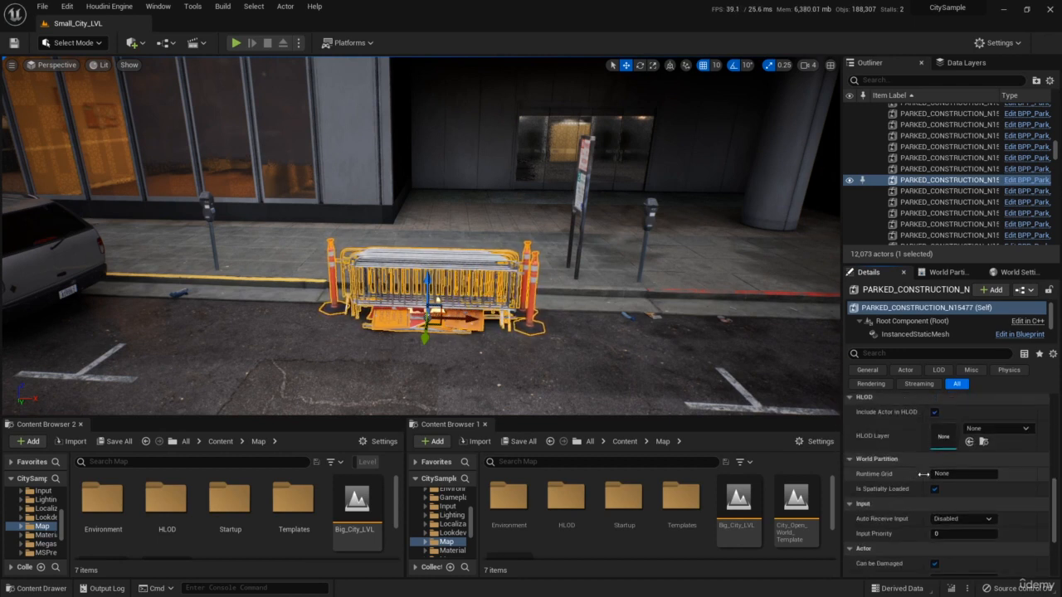
scroll(923, 474, down, 3)
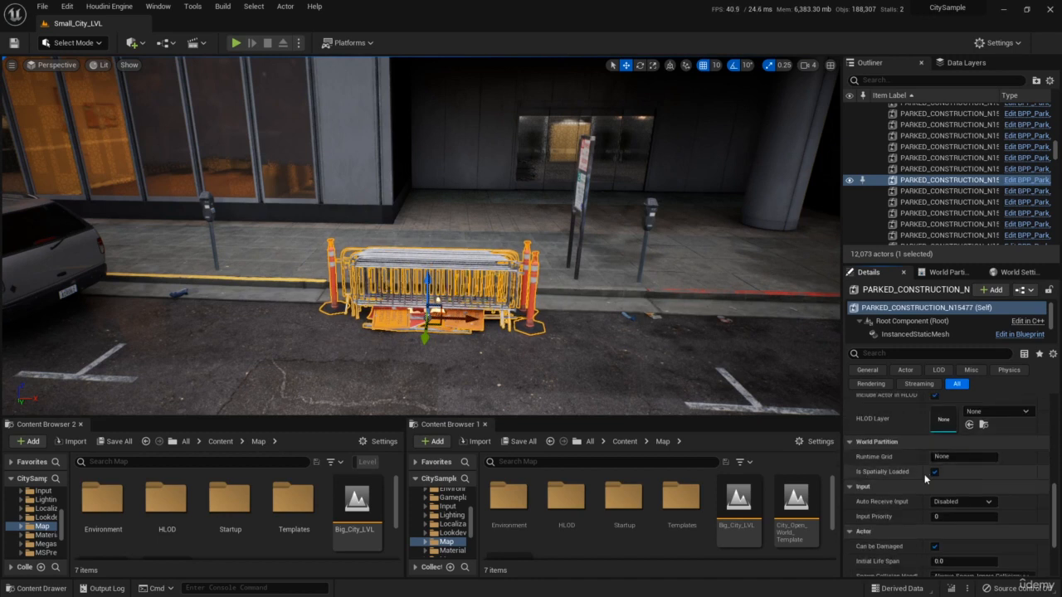
Step: Return through the barriers' detail properties from World Partition and HLOD up to the transform values
scroll(924, 474, up, 9)
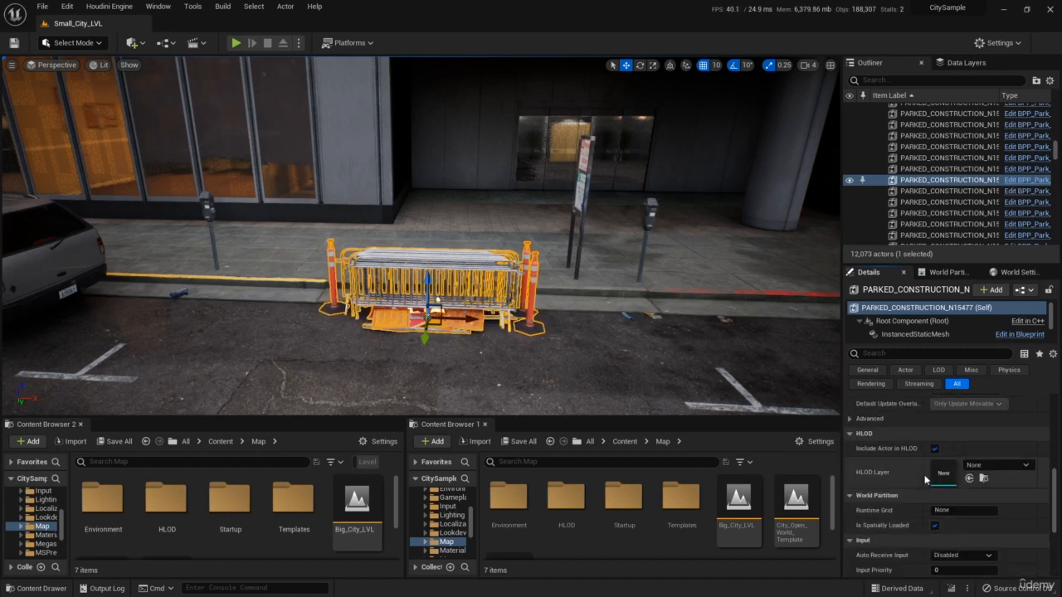
scroll(908, 479, up, 4)
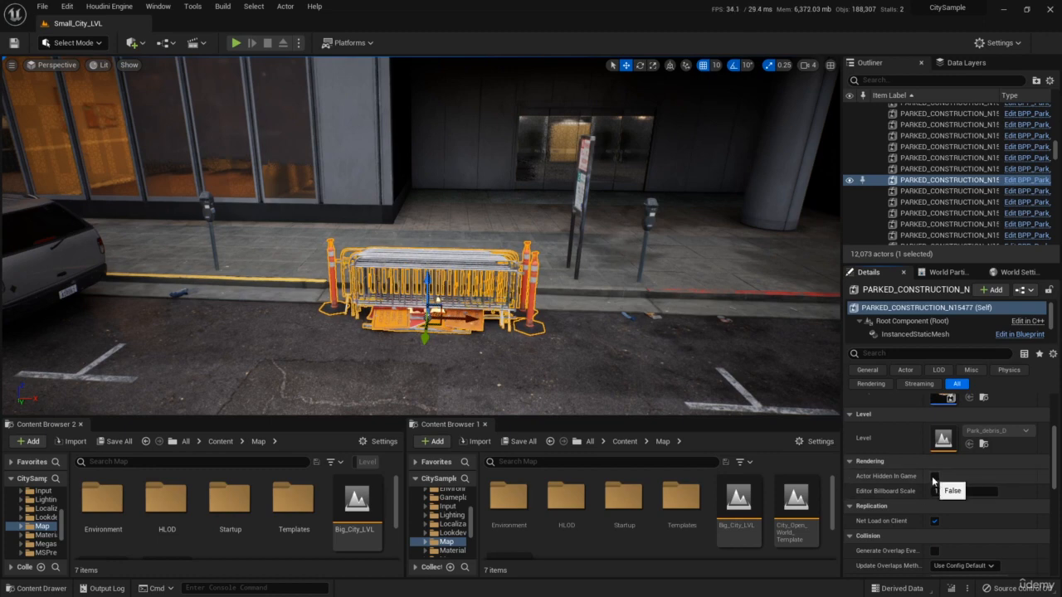
scroll(928, 480, up, 7)
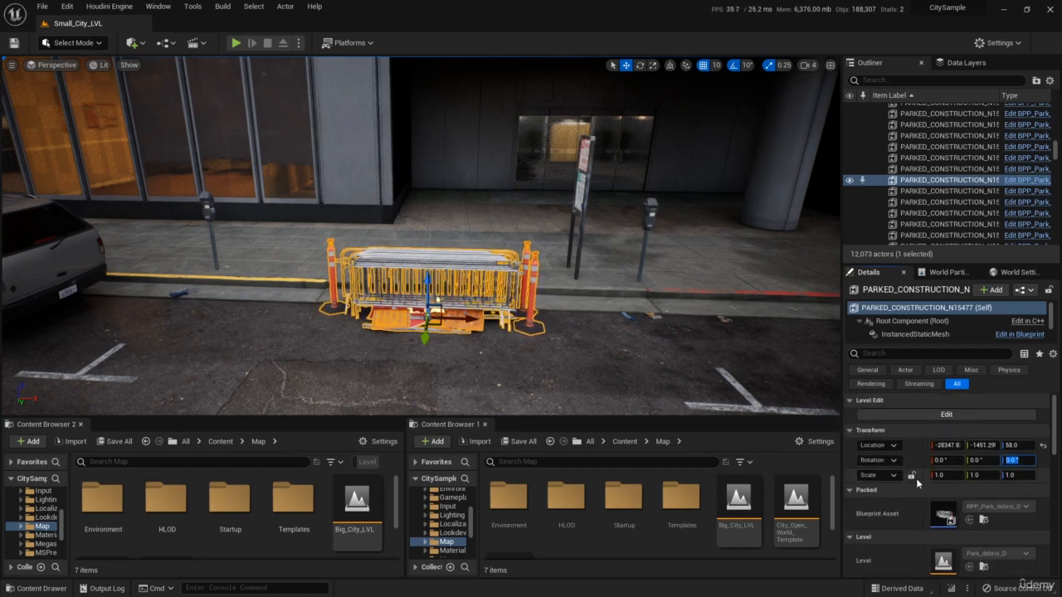
key(s)
right_drag(698, 355, 688, 381)
key(w)
key(s)
key(w)
key(s)
right_drag(630, 347, 615, 337)
key(w)
key(s)
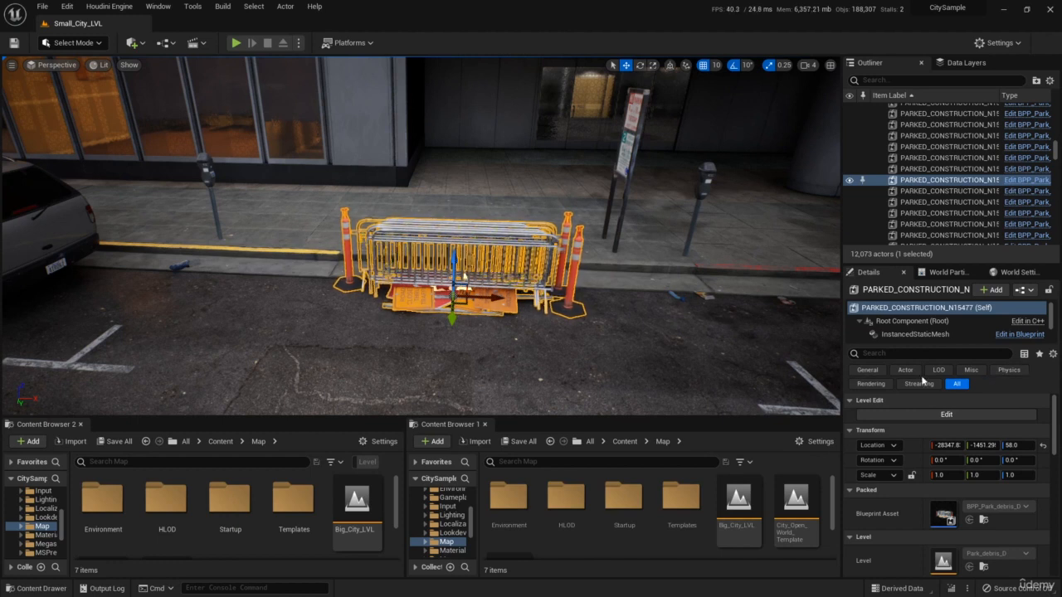
Step: Filter the barriers' details to Rendering and to Streaming, and show all properties again
click(871, 384)
click(916, 385)
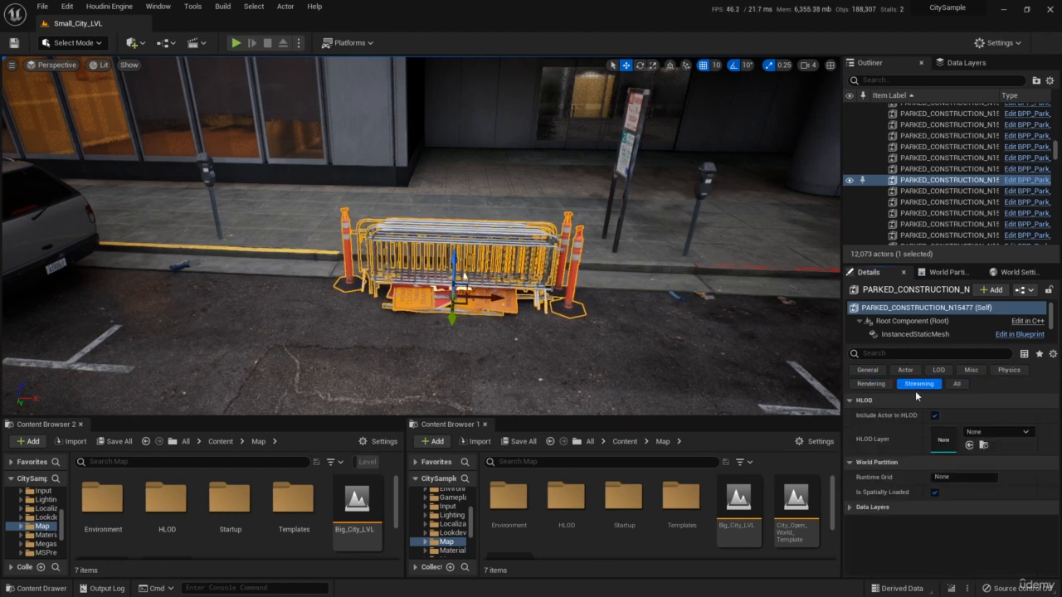
click(957, 385)
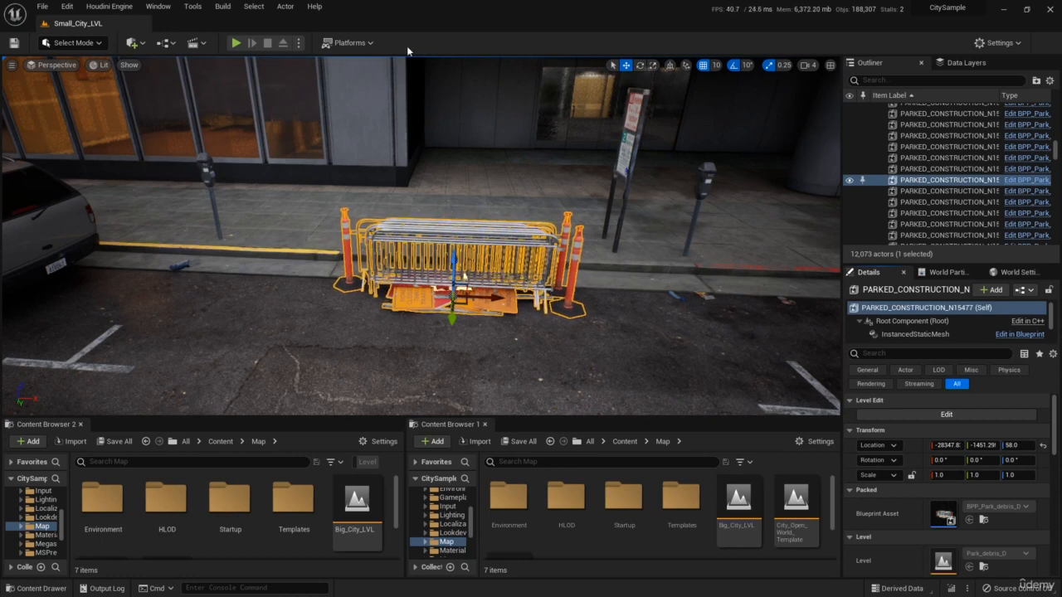
Step: Look through the available editor modes from Landscape to Animation, keeping Select mode active
click(90, 44)
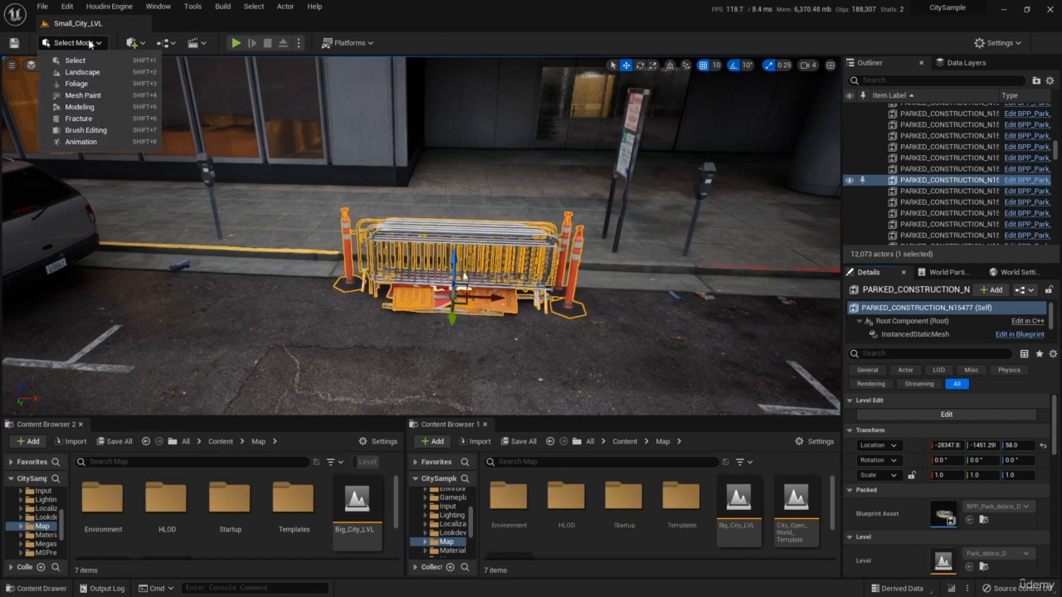
click(90, 44)
right_drag(398, 224, 195, 211)
click(92, 43)
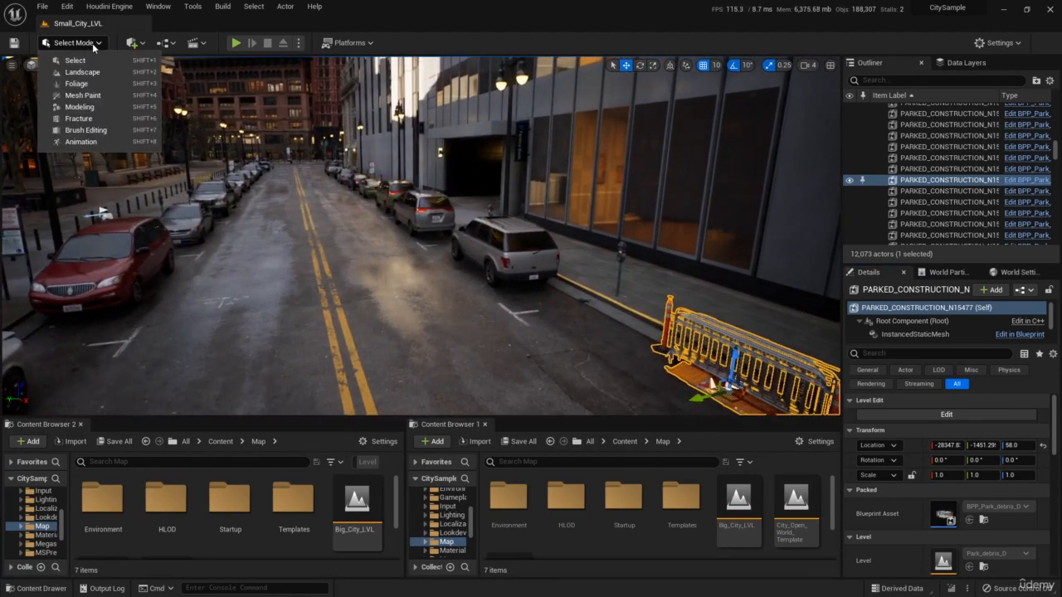
click(81, 63)
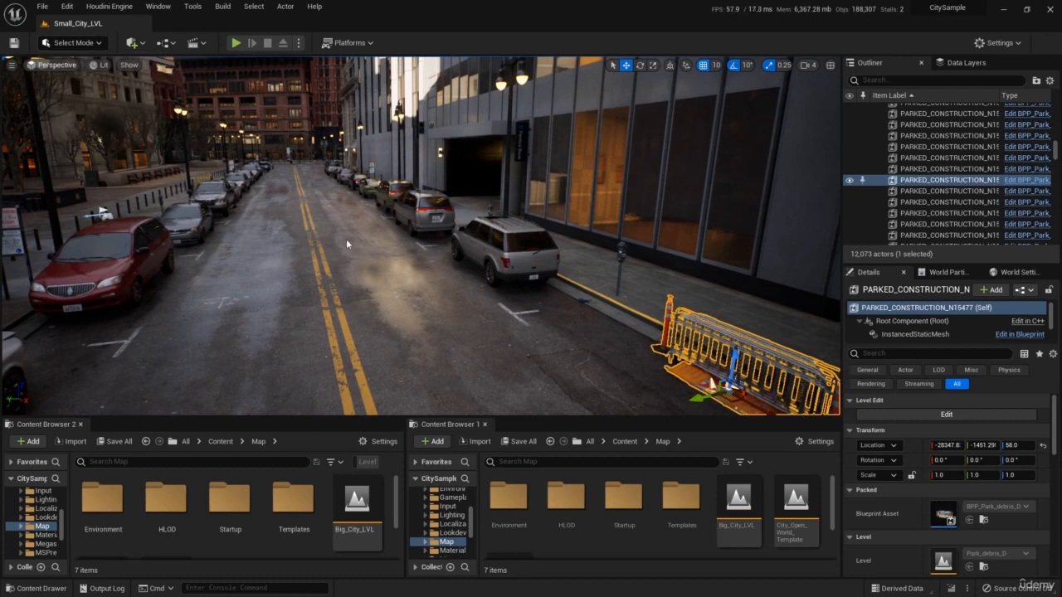
key(s)
right_drag(346, 238, 264, 249)
click(74, 42)
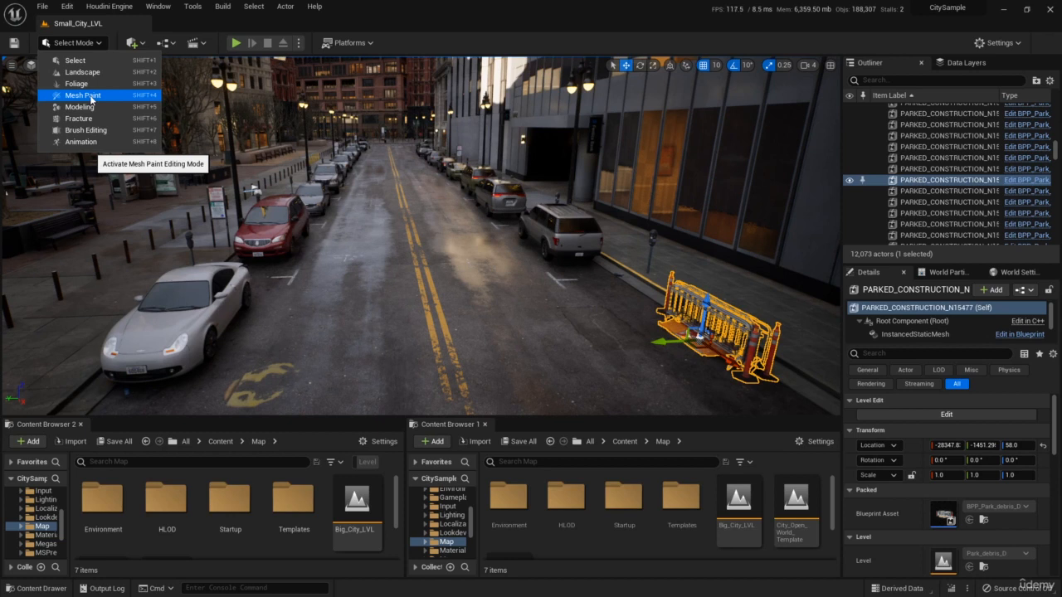
click(80, 43)
click(80, 43)
click(113, 70)
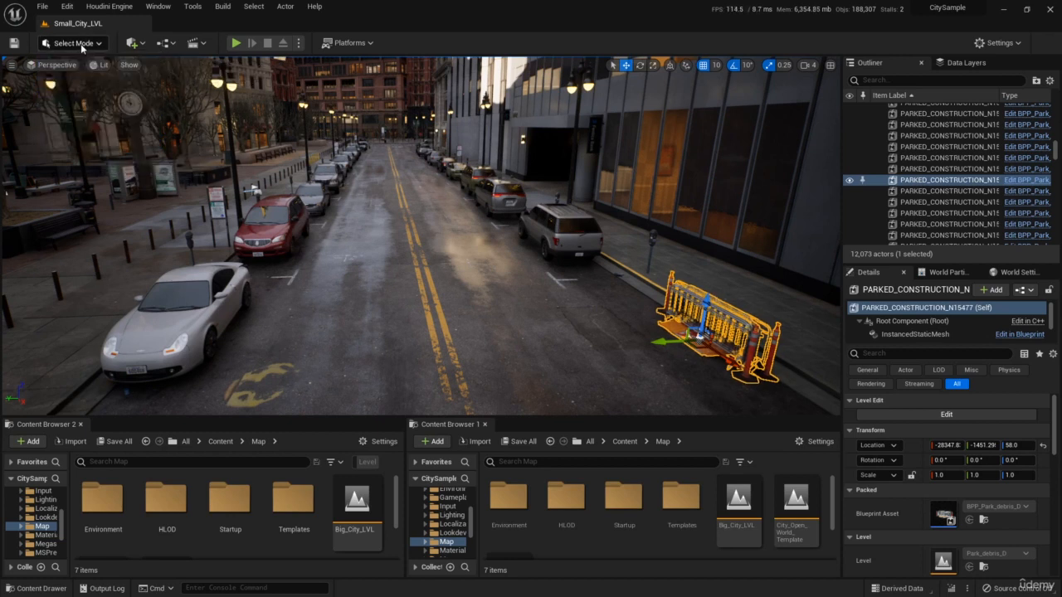
right_drag(316, 197, 381, 218)
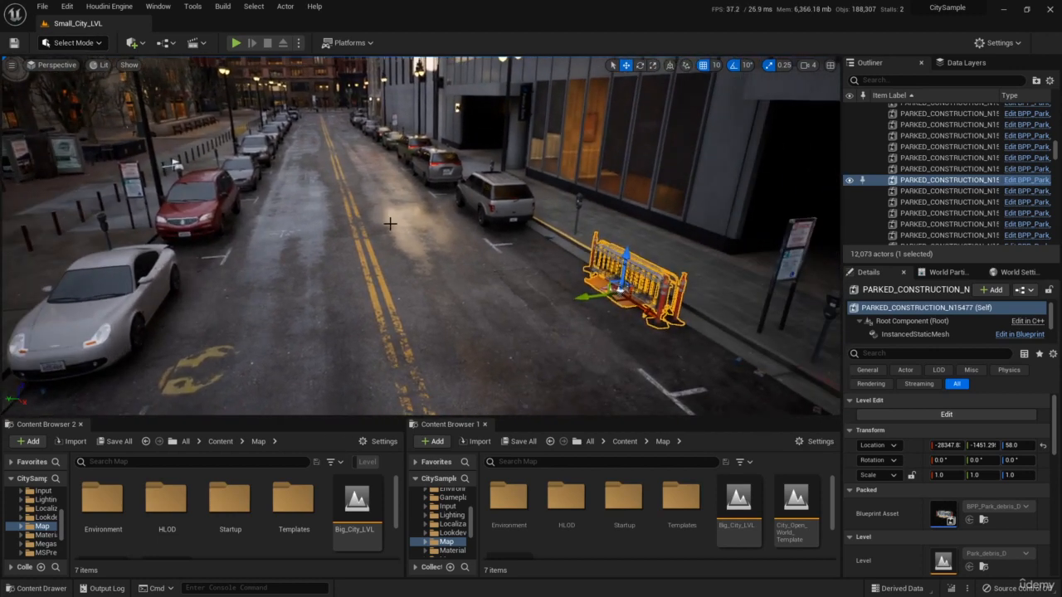
Step: Examine the options for getting content and placing actors, including the Content Browser and Basic actor lists
click(138, 45)
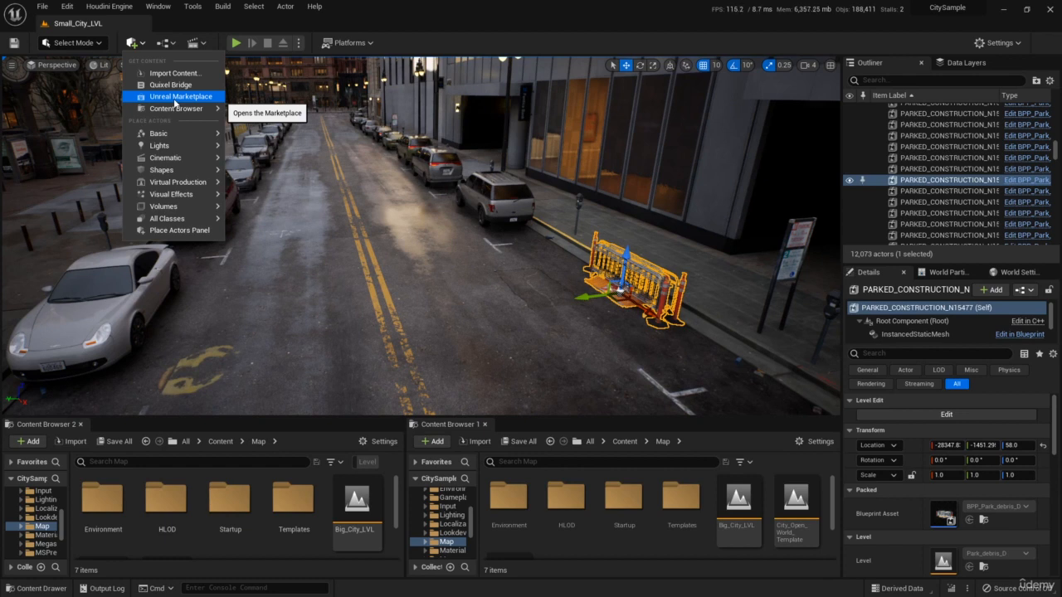
mouse_move(178, 114)
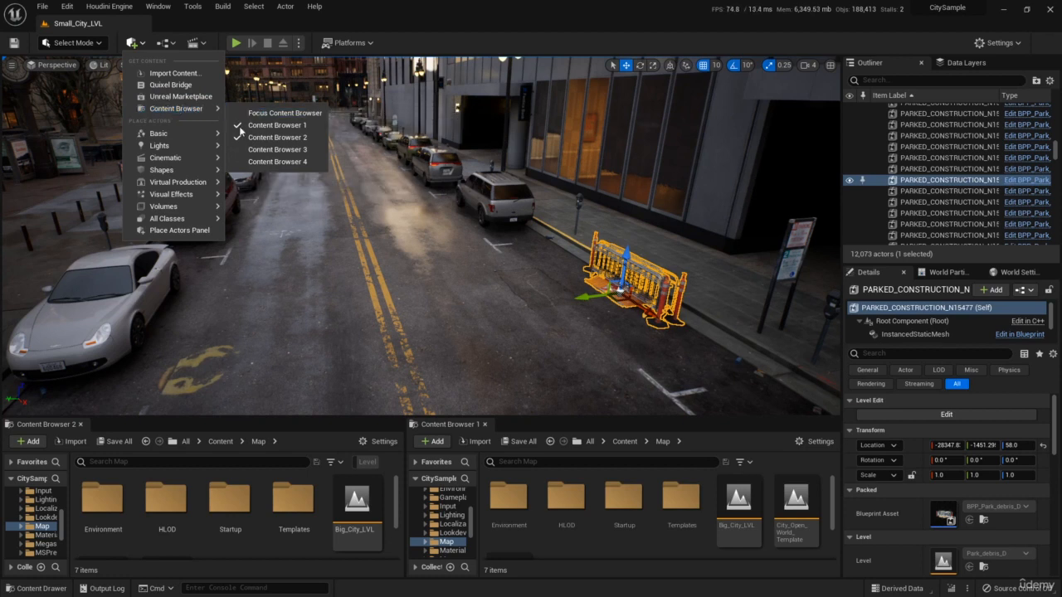
mouse_move(179, 135)
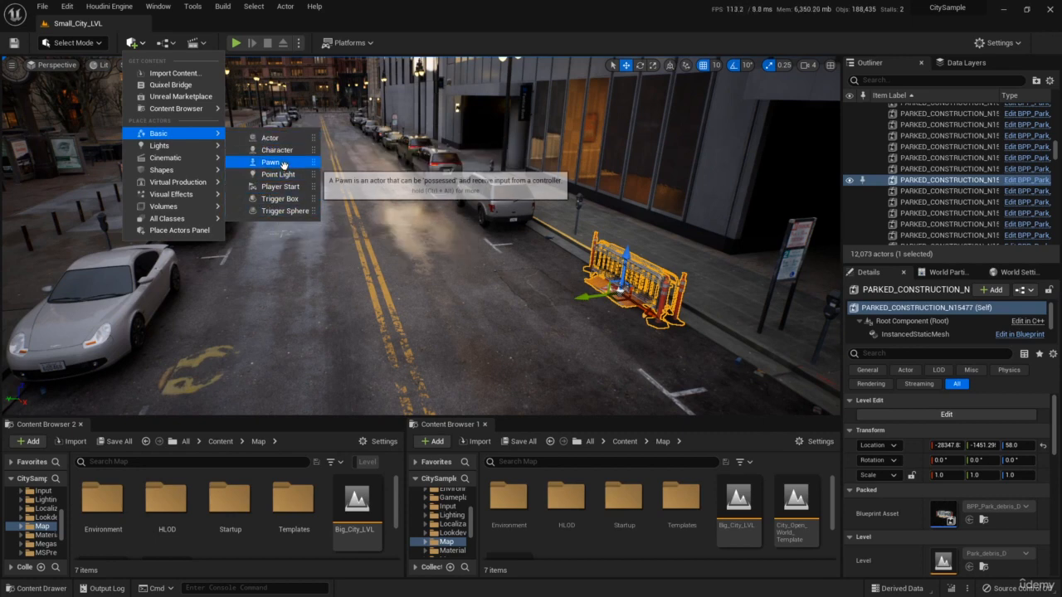
mouse_move(195, 164)
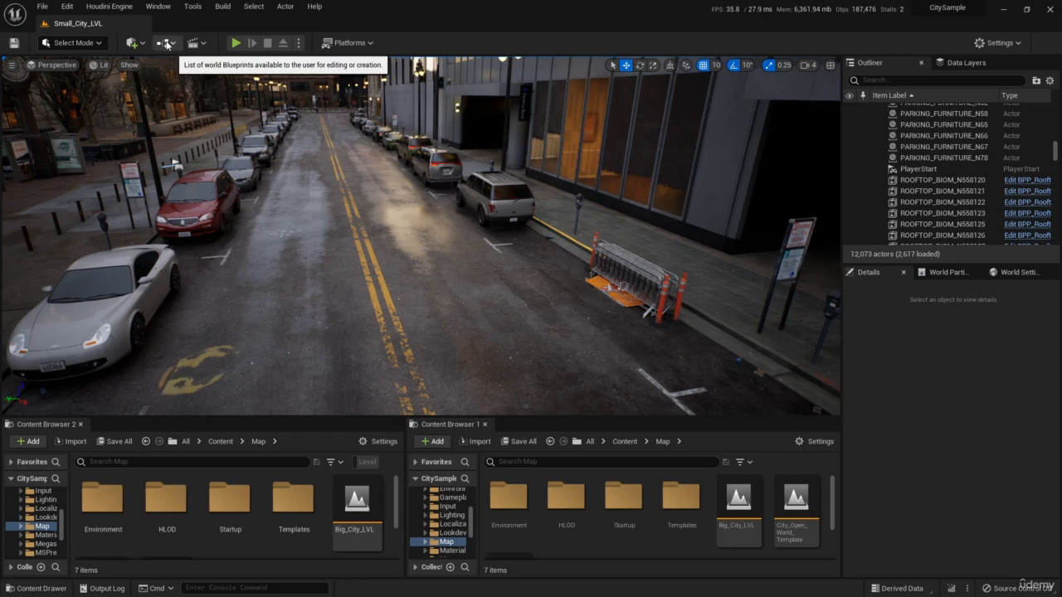
Step: Examine the Blueprint class and level blueprint options, and the level and master sequence options
click(166, 44)
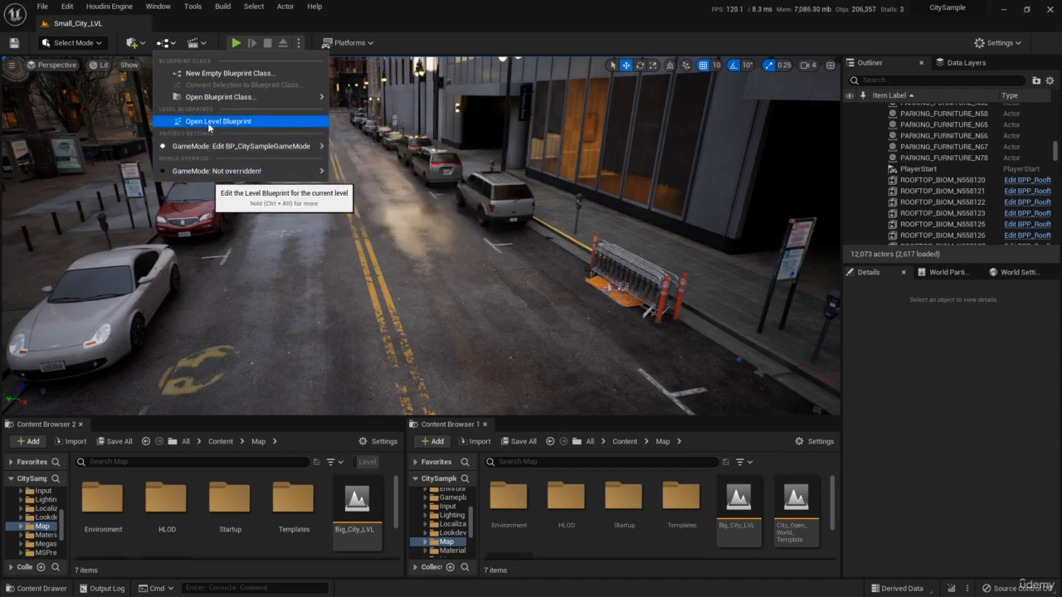
click(404, 4)
click(197, 46)
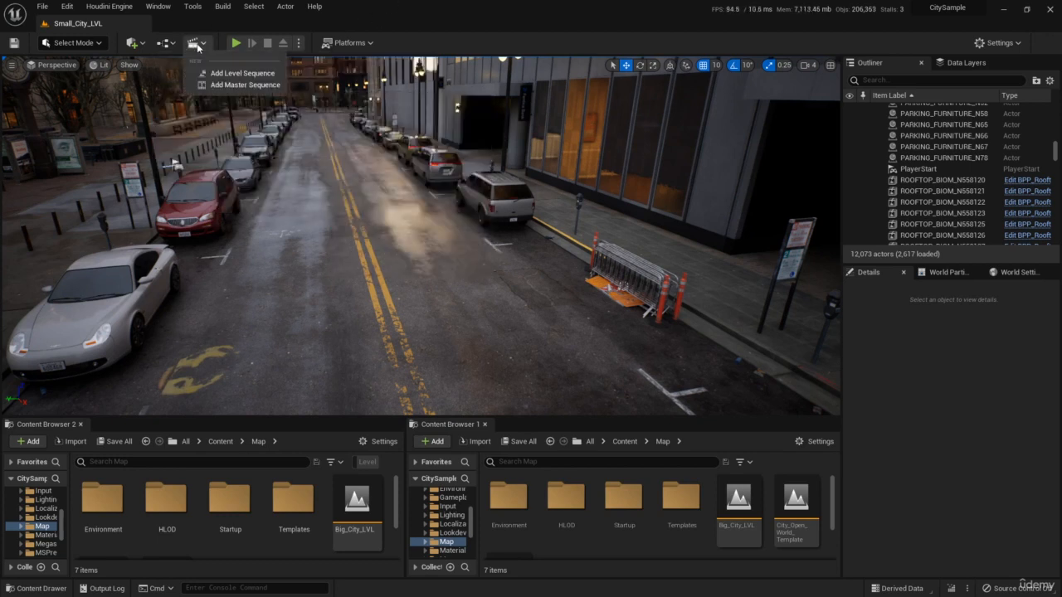
click(201, 46)
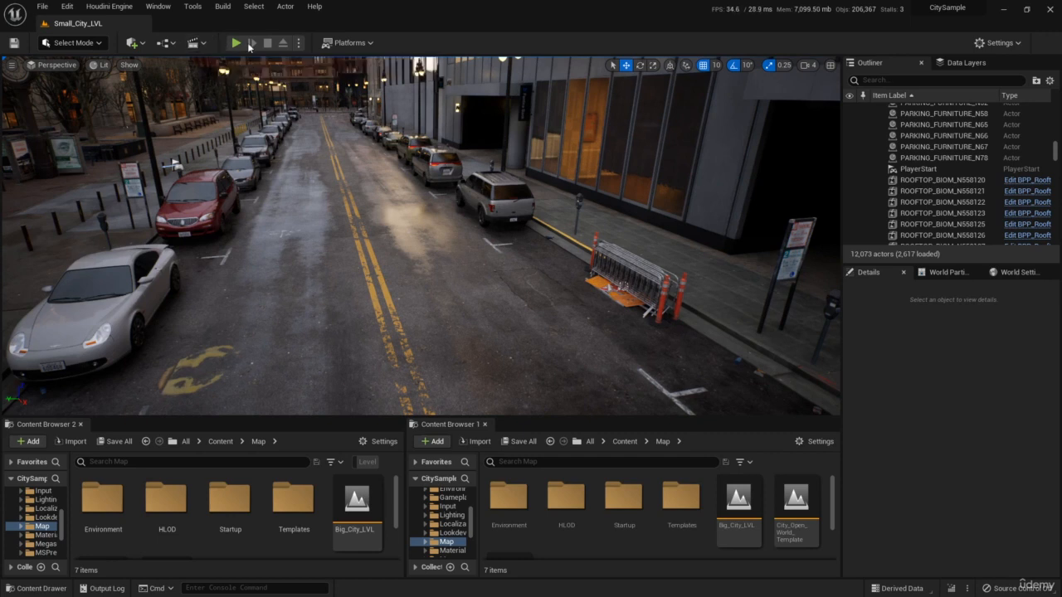
Step: Examine the play modes with their spawn and multiplayer options, and the available platform options
click(298, 43)
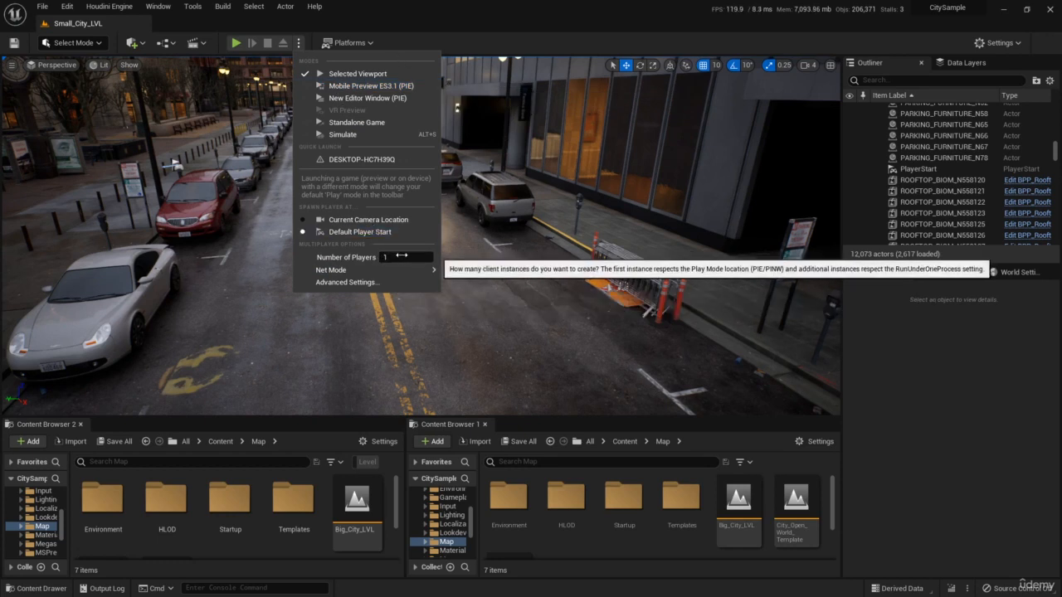
click(404, 20)
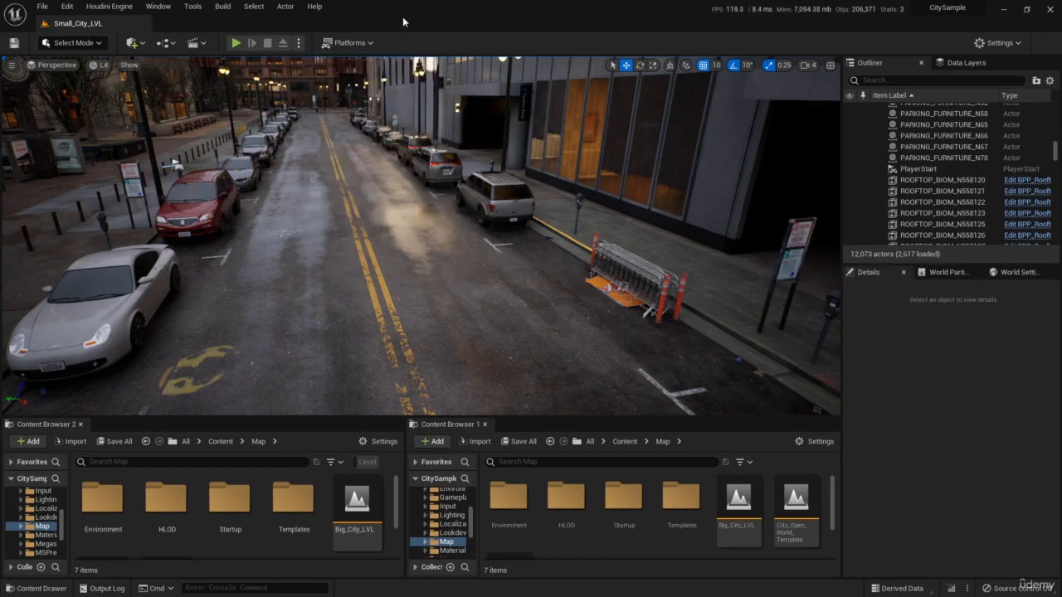
click(370, 41)
click(368, 42)
Step: Examine the project and editor settings, including plugins, Engine Scalability Settings and Material Quality Level
click(999, 42)
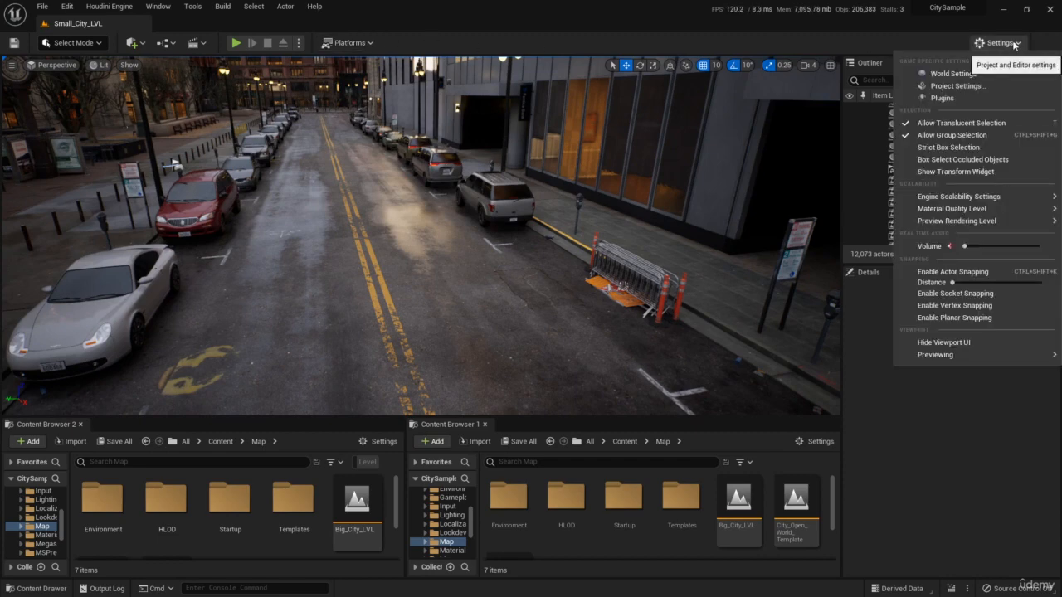
mouse_move(952, 196)
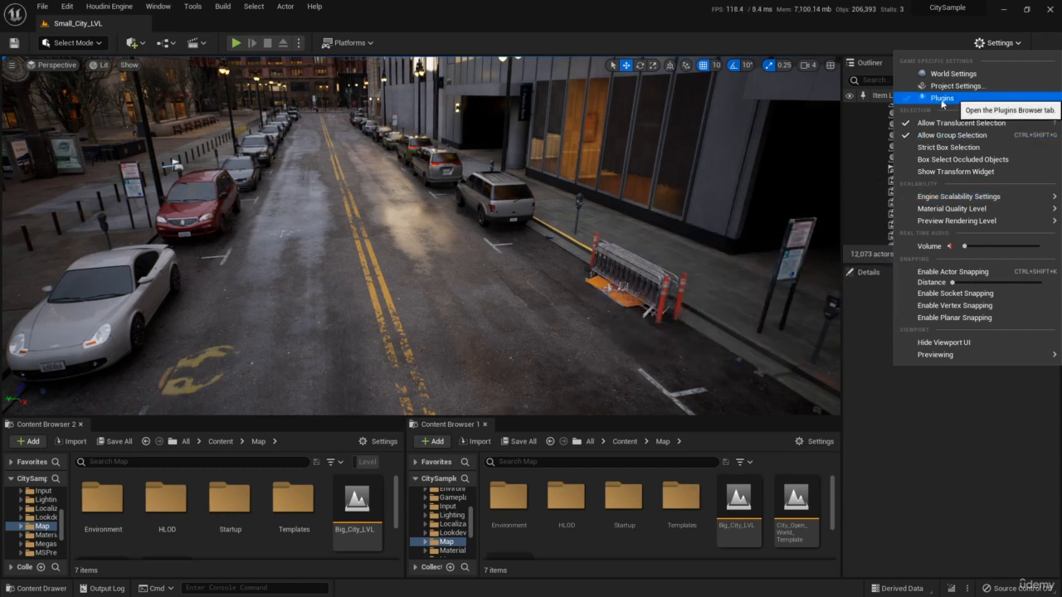
mouse_move(954, 211)
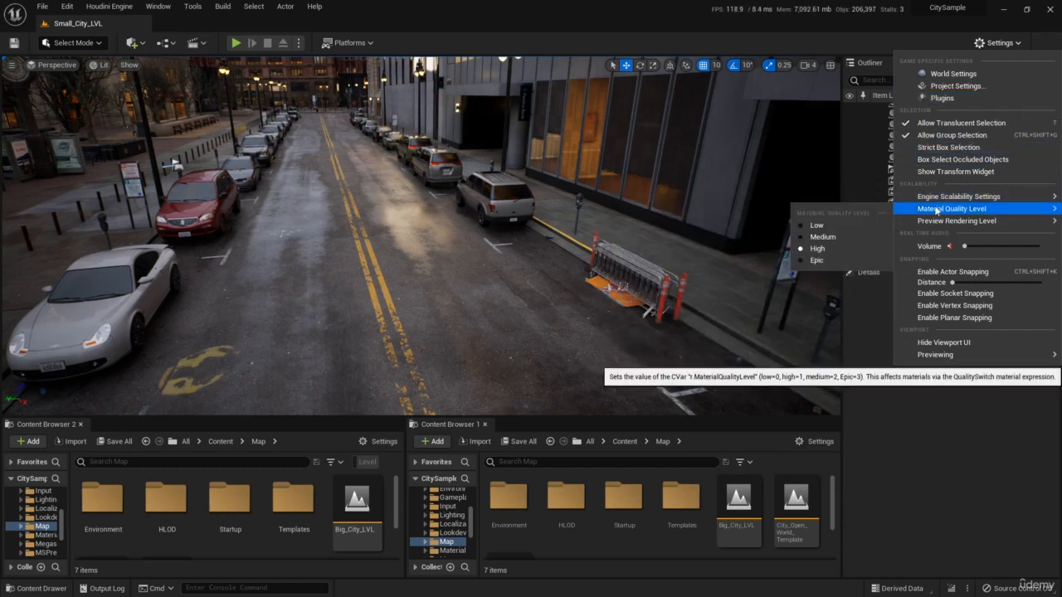